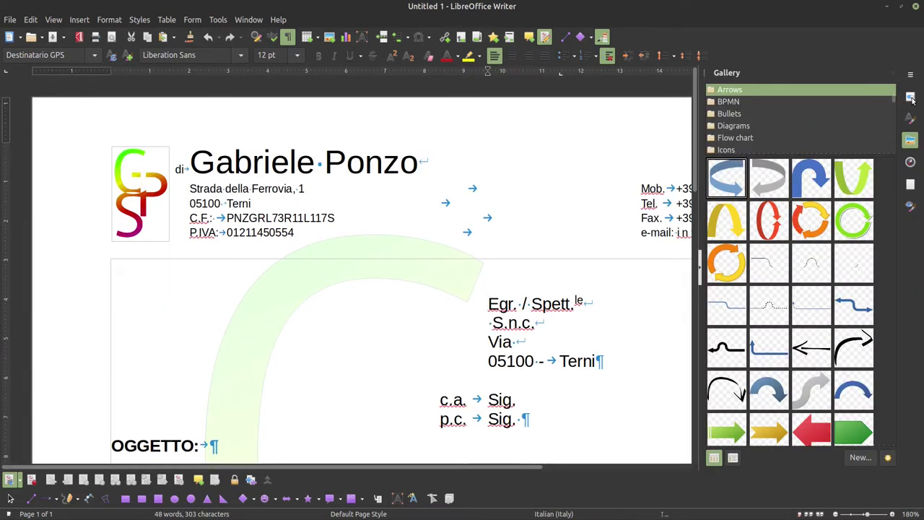
Look through the letterhead template from its header to the page-number footer, and check the slide listing the template creation steps
left_click(911, 96)
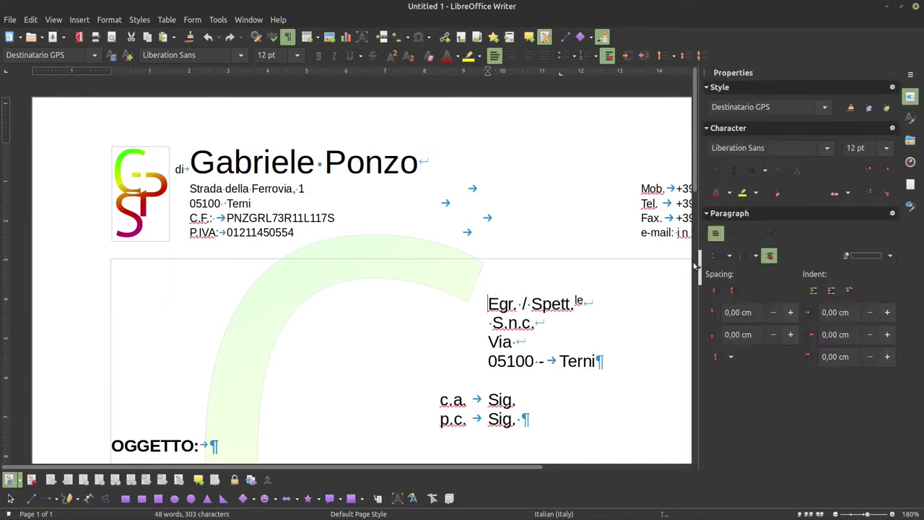
left_click_drag(369, 468, 402, 468)
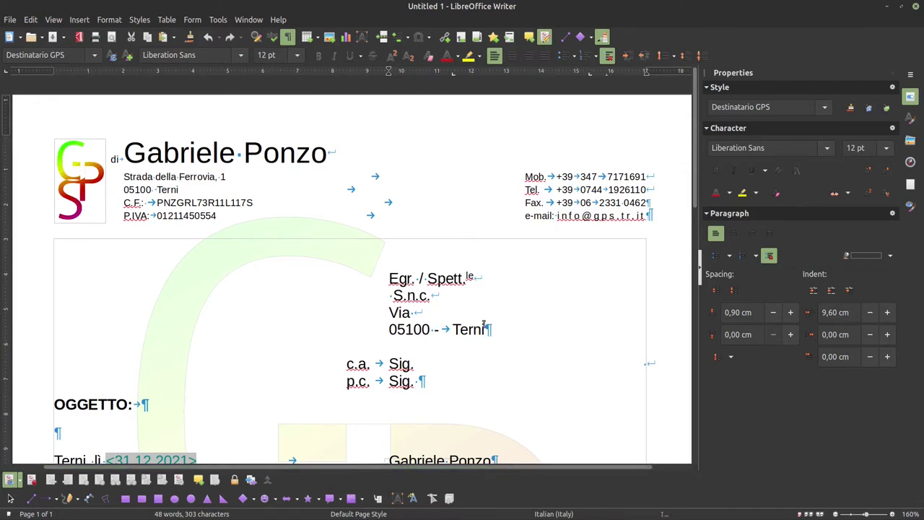
scroll(443, 306, "down", 2)
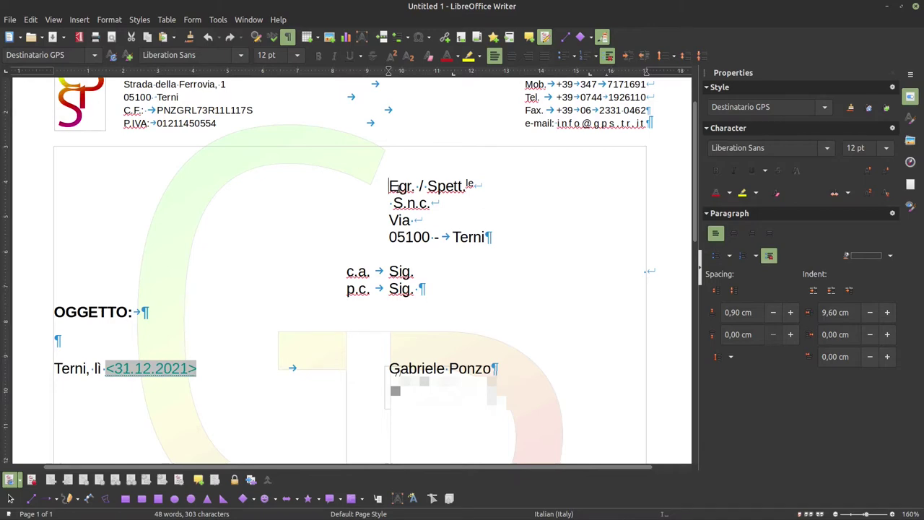
key("alt+Tab")
key("alt+Tab")
key("alt+Tab")
key("alt+Tab")
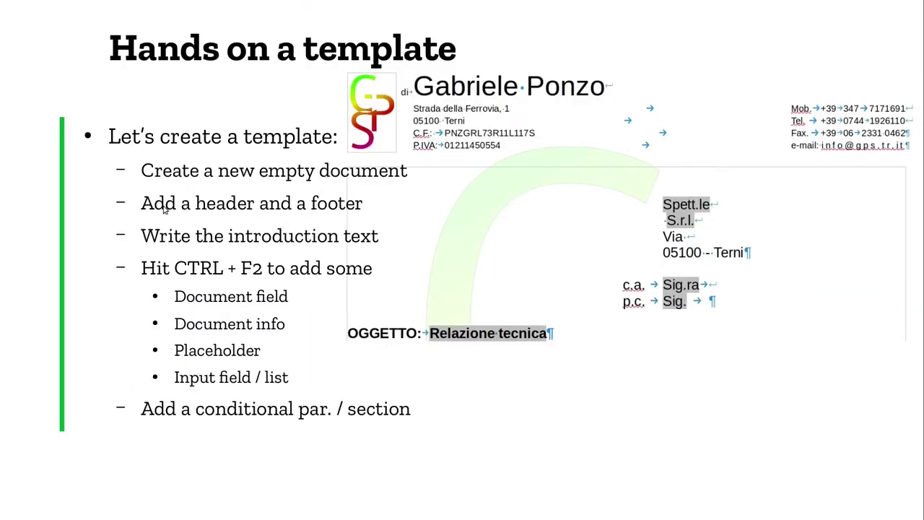
key("alt+Tab")
scroll(266, 169, "up", 1)
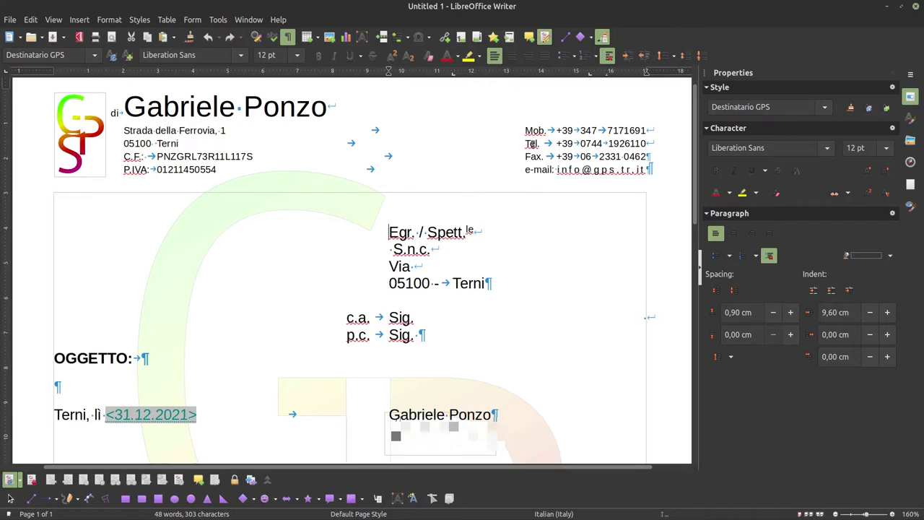
scroll(531, 301, "down", 10)
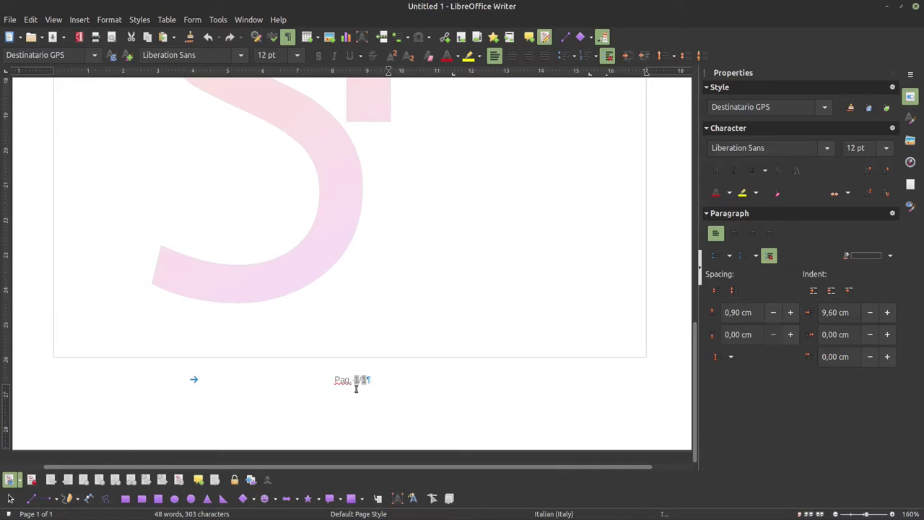
scroll(443, 343, "up", 10)
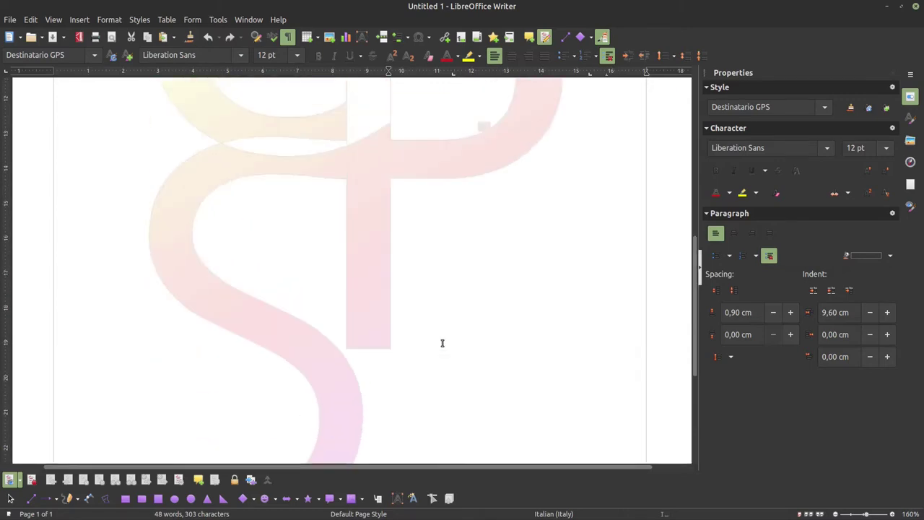
scroll(443, 343, "down", 3)
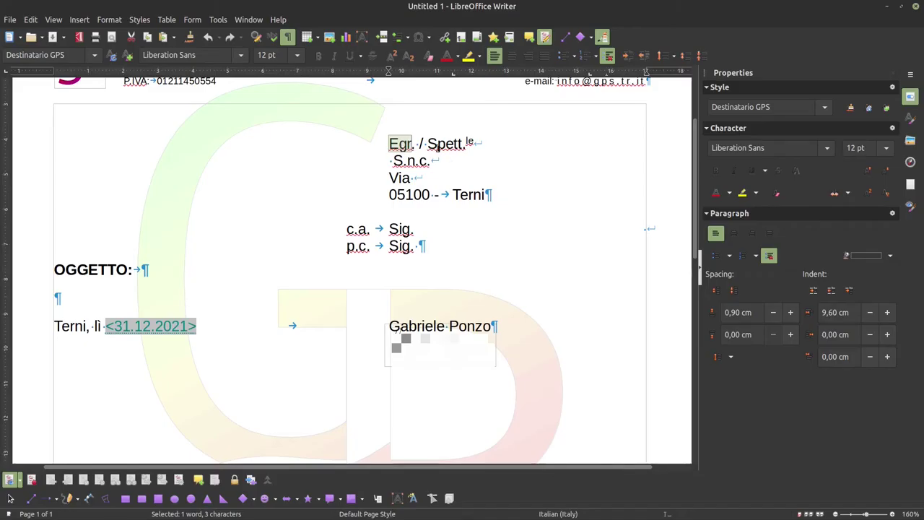
Replace the salutation line "Egr. / Spett.le" in the recipient block with the text "CTRL + F2"
left_click_drag(421, 143, 432, 162)
left_click(427, 143)
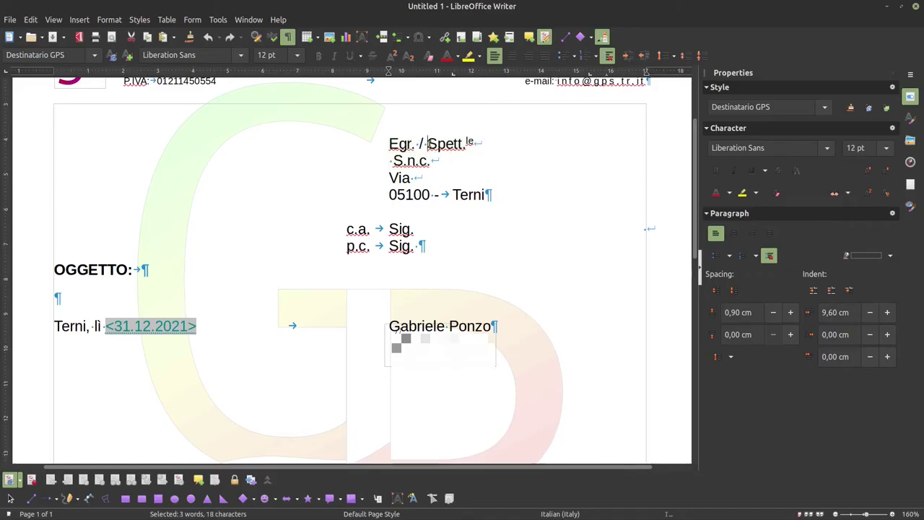
key("shift+End")
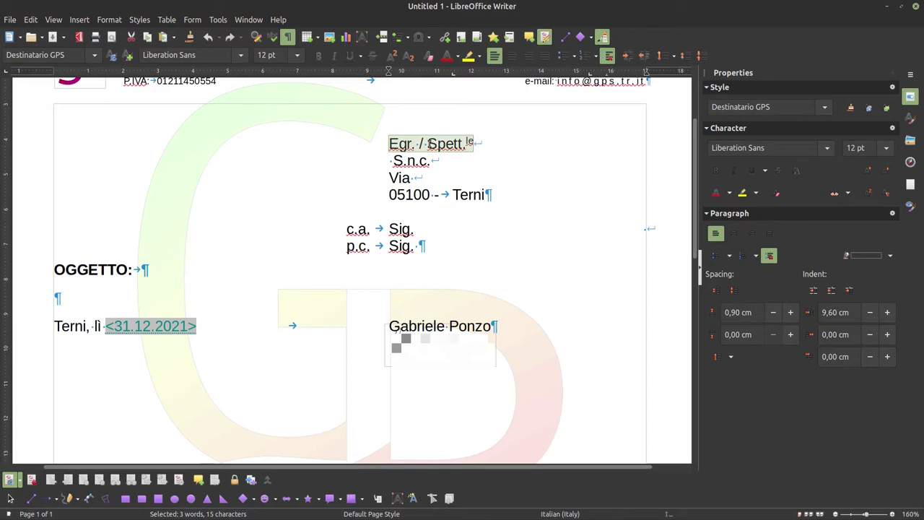
key("Delete")
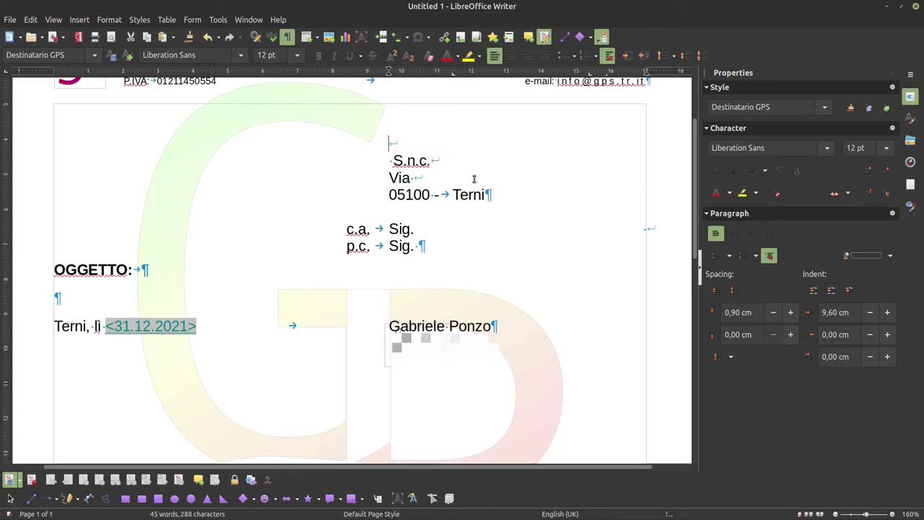
type("CTRL + F2")
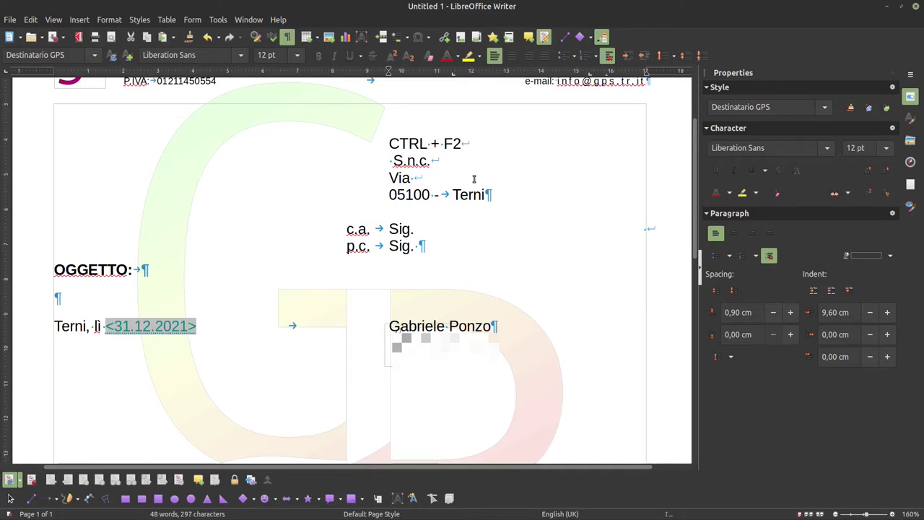
Select the "CTRL + F2" text, bring up the Fields dialog and choose the Input list type, keeping the recipient block in view
key("shift+Home")
key("ctrl+F2")
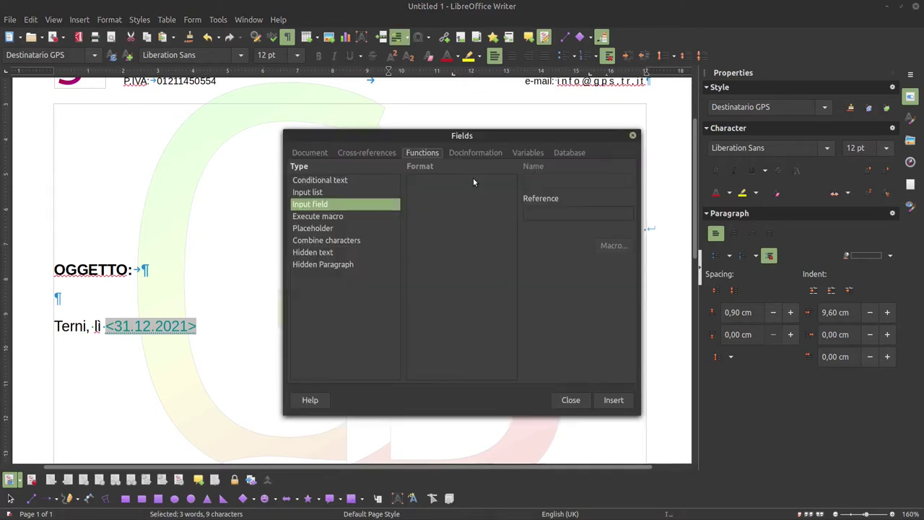
left_click_drag(420, 135, 406, 133)
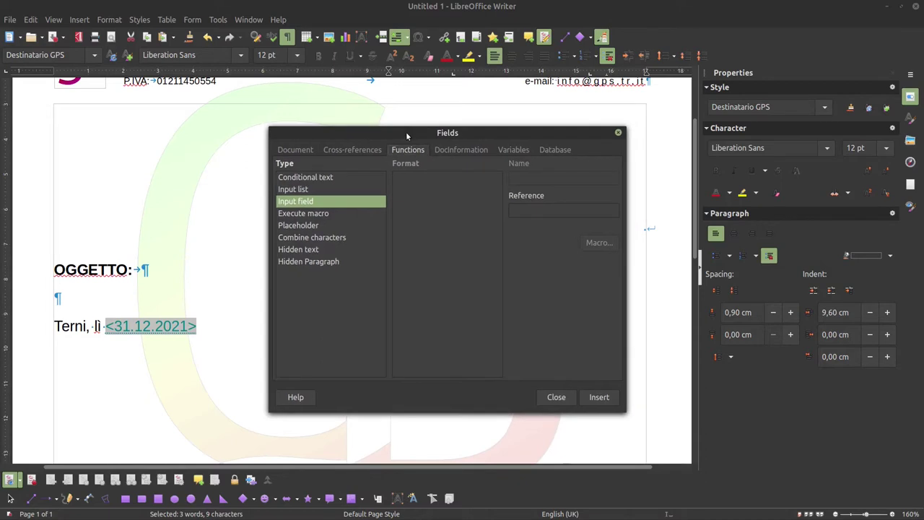
left_click(307, 190)
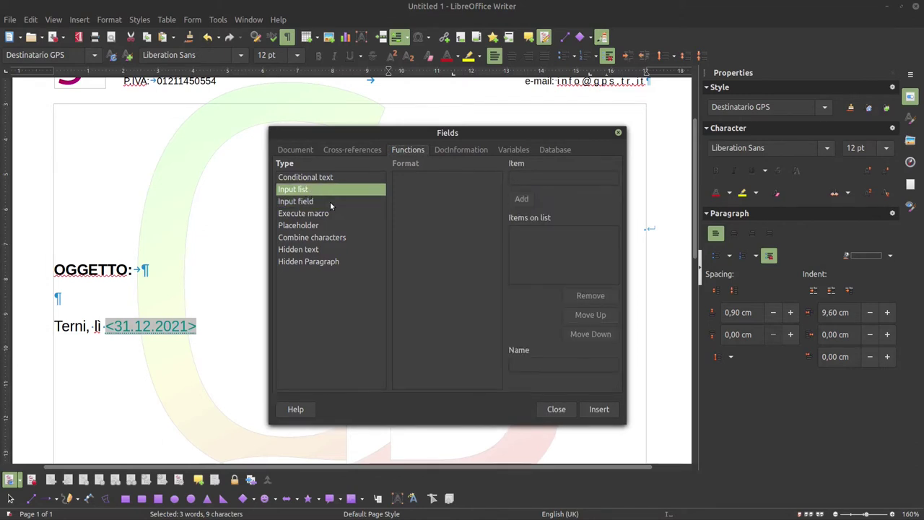
left_click_drag(337, 130, 92, 115)
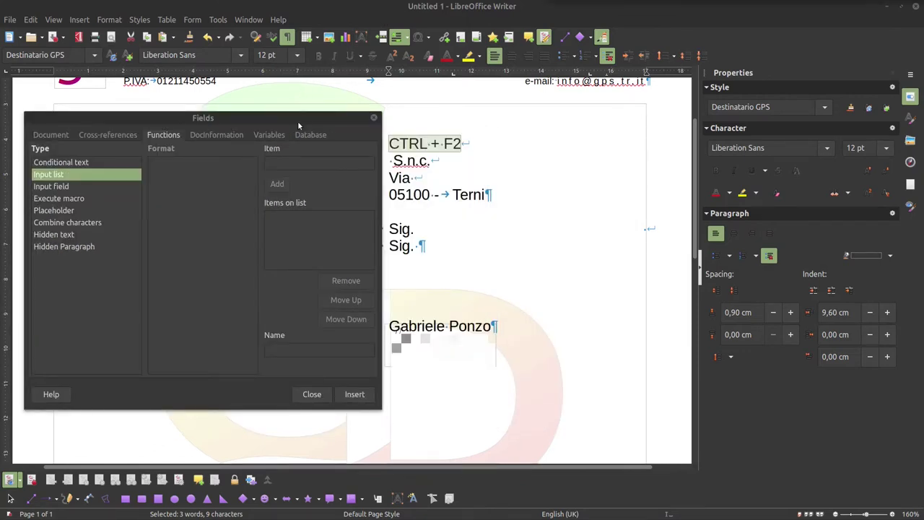
Add the items Miss, Mrs, Mr and Est. to the input list
left_click(309, 162)
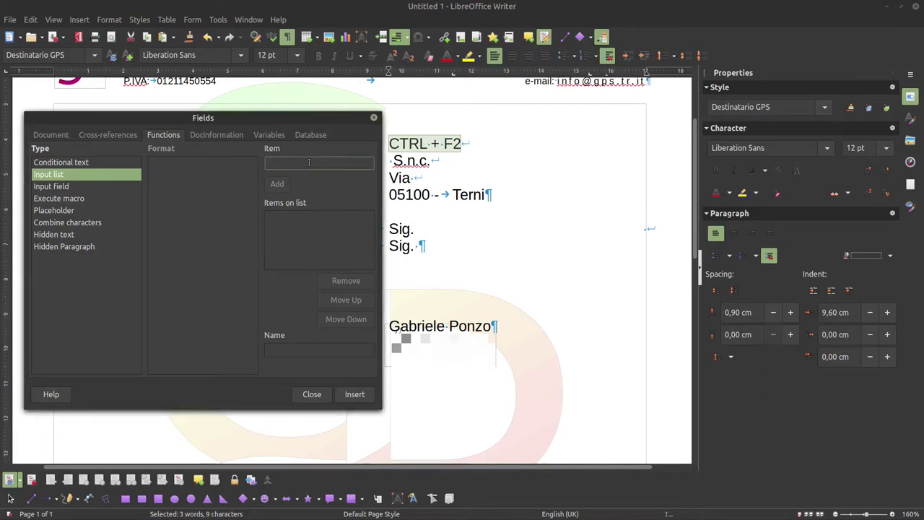
type("Miss")
left_click(285, 183)
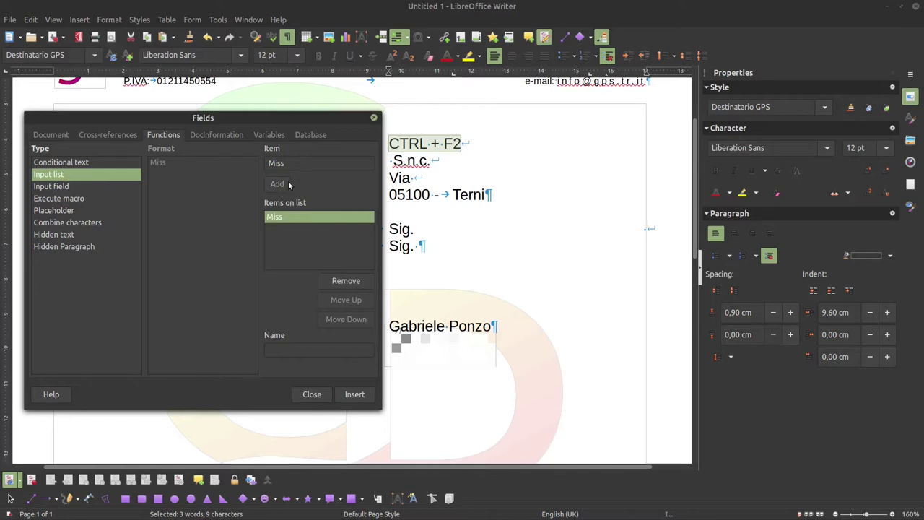
double_click(295, 163)
type("Mr")
left_click(285, 182)
key("BackSpace")
key("BackSpace")
left_click(284, 183)
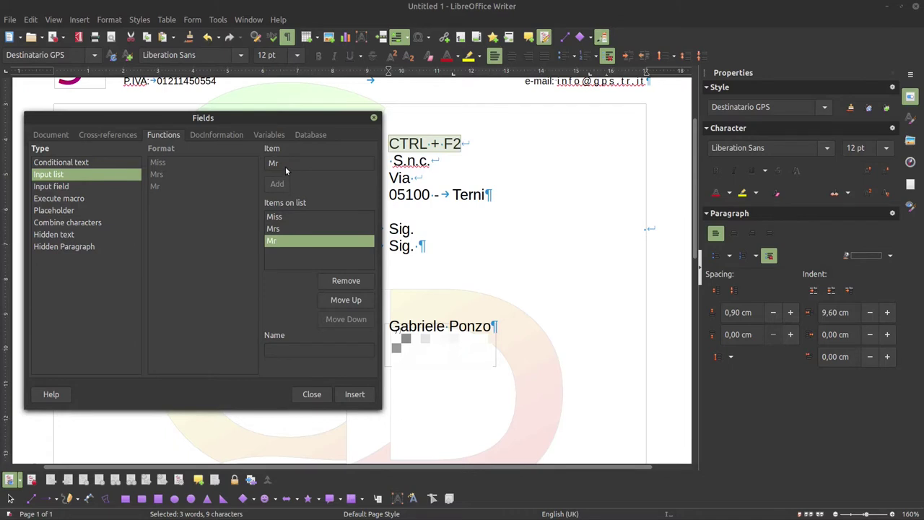
double_click(285, 166)
type("Est.")
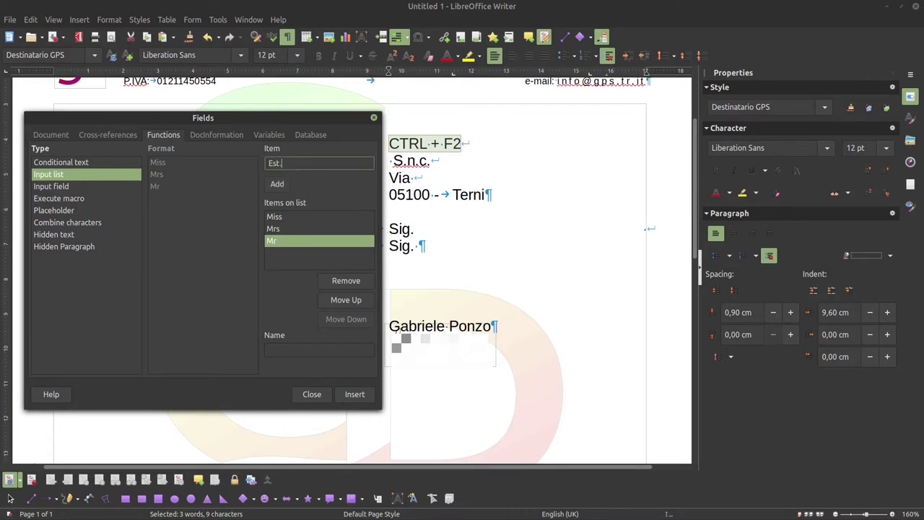
left_click(279, 185)
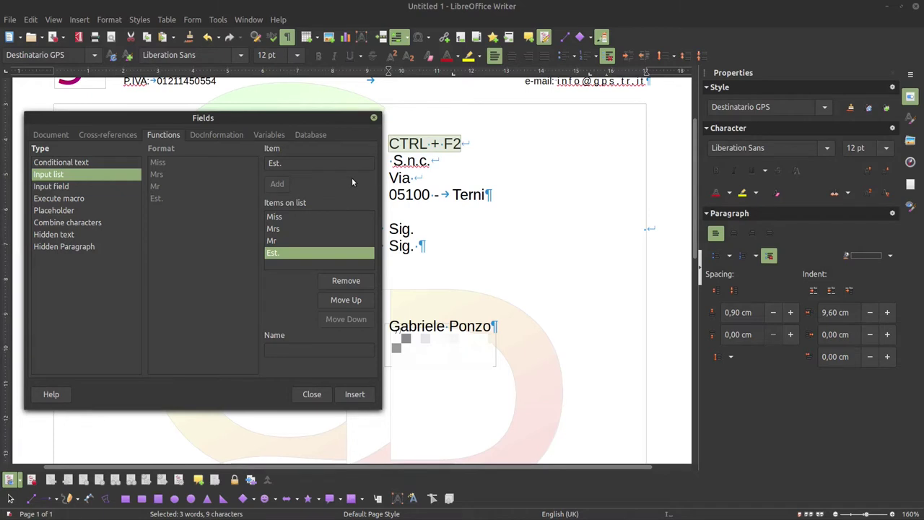
Name the input list "Title" and insert it as the first line of the recipient block
left_click(312, 348)
type("T")
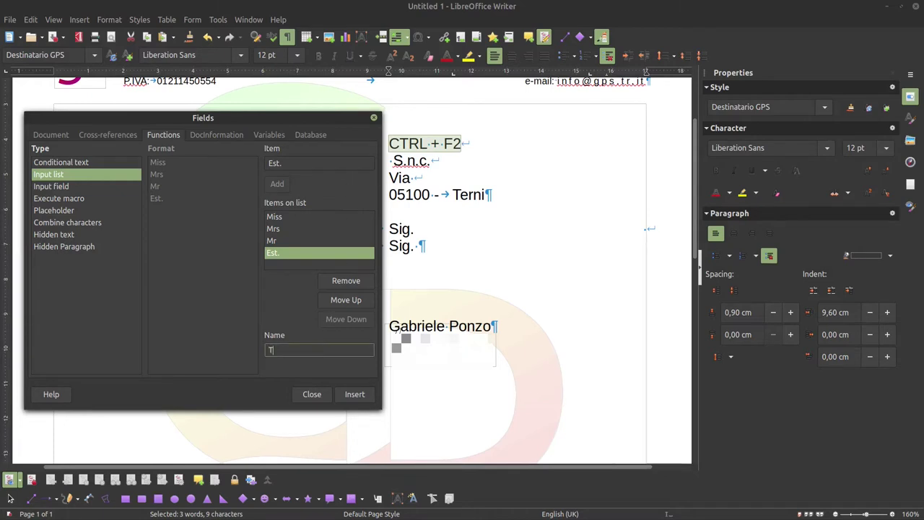
type("itle")
left_click(361, 395)
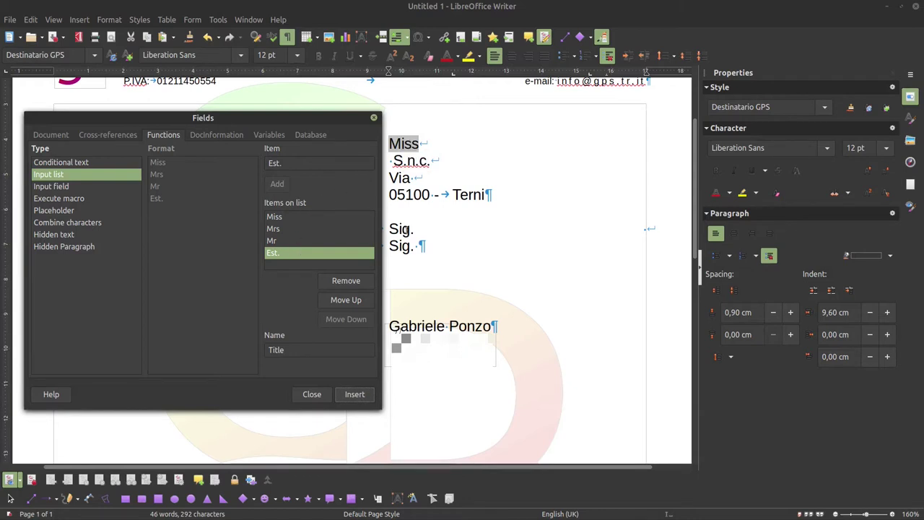
Set up an input field with the reference "Company-Address" in place of the "Via" text in the recipient block
left_click(416, 179)
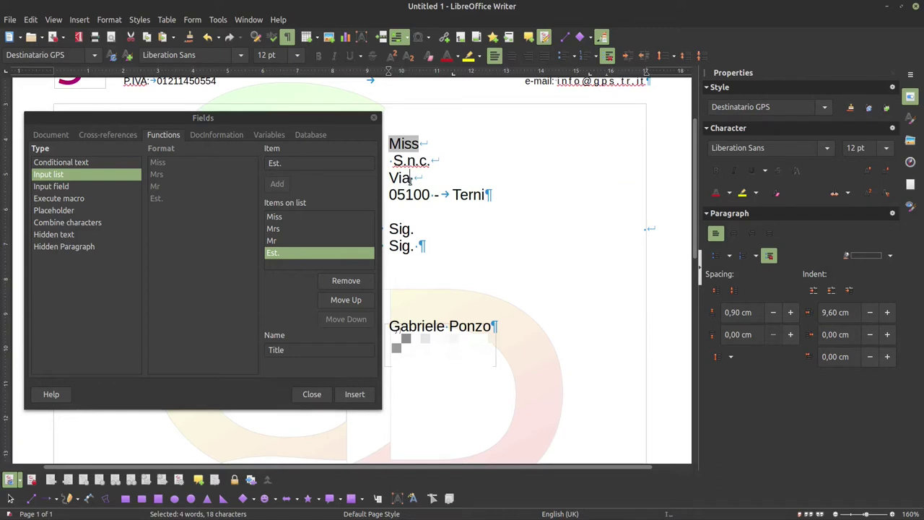
key("shift+Left")
key("shift+Left")
key("shift+Left")
key("shift+Left")
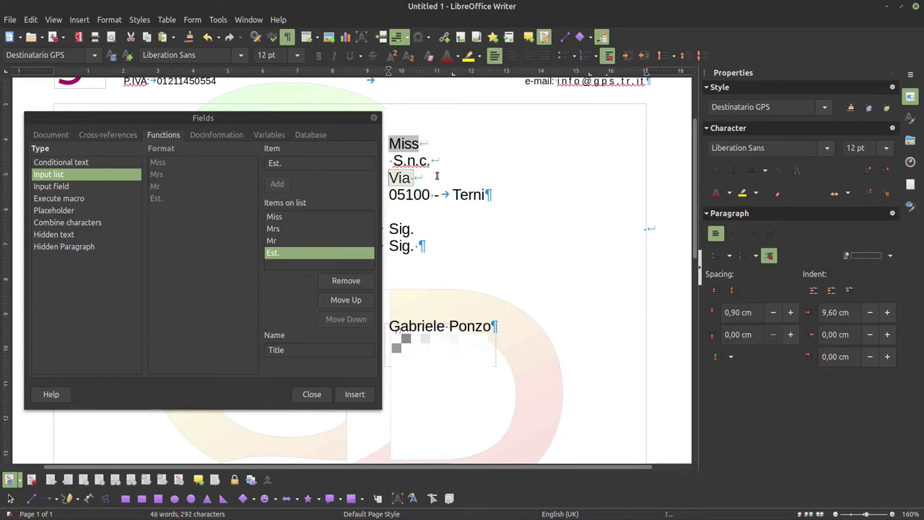
left_click(79, 188)
left_click(79, 188)
left_click(292, 198)
type("Co")
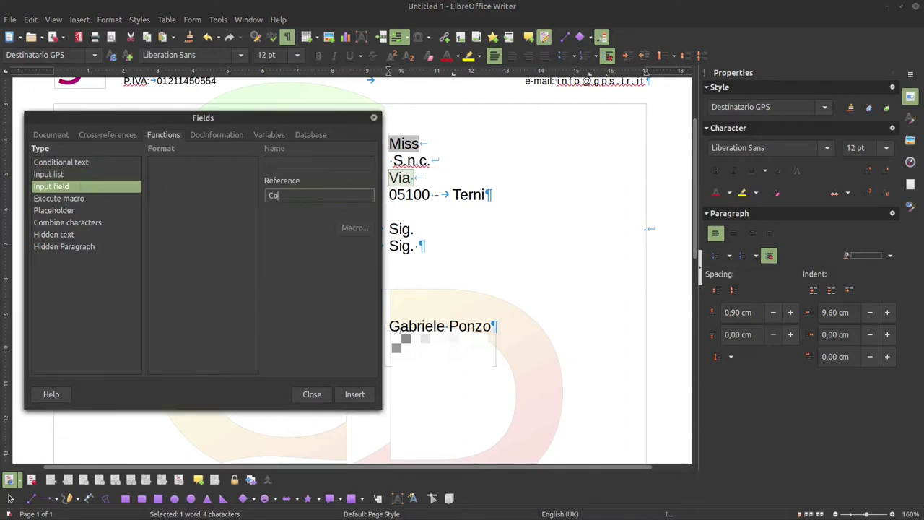
type("mpany-Address")
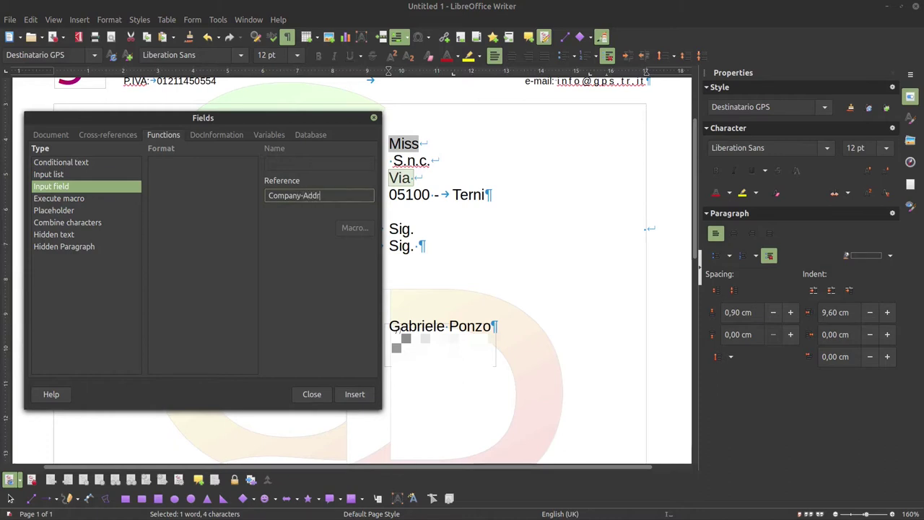
left_click(356, 393)
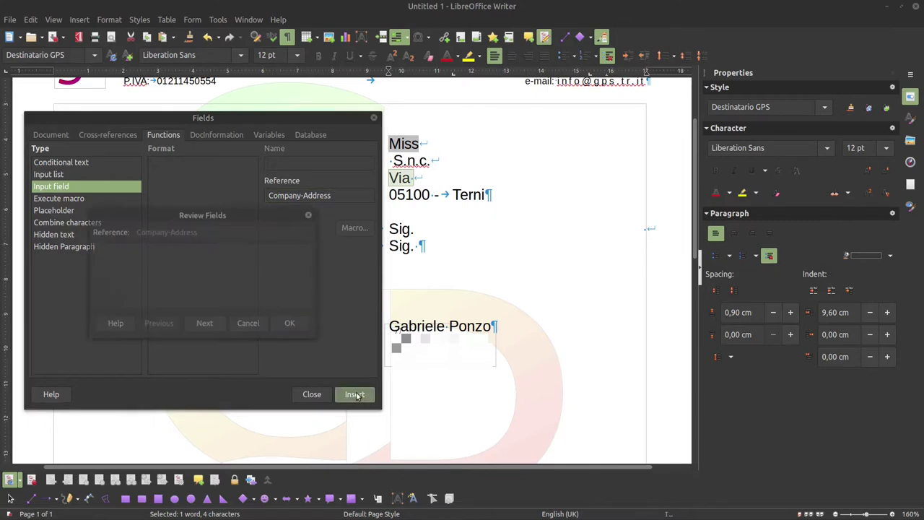
Enter "ltd" as the content of the Company-Address input field and confirm it
type("inc.")
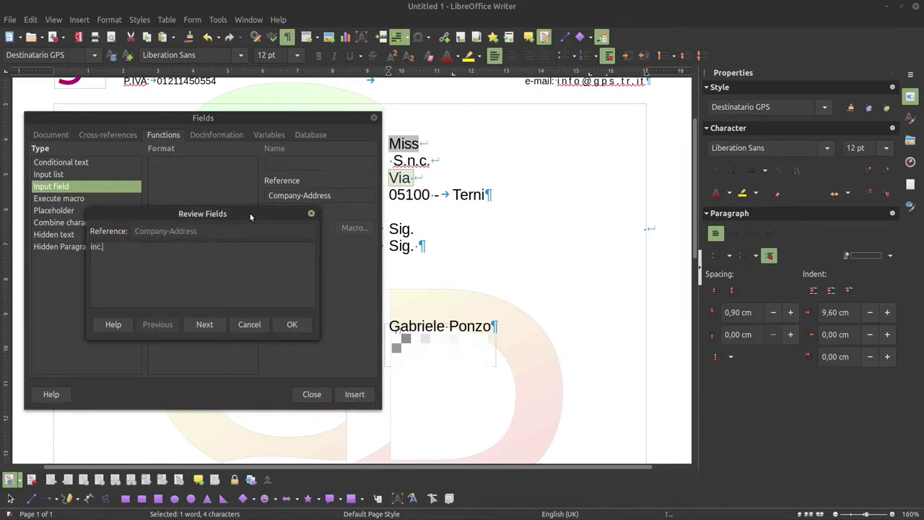
key("BackSpace")
key("BackSpace")
key("BackSpace")
key("BackSpace")
type("ltd")
left_click(292, 324)
Uncover the letter body from the Fields dialog and replace the "OGGETTO:" label with "SUBJECT:"
left_click_drag(342, 126, 821, 132)
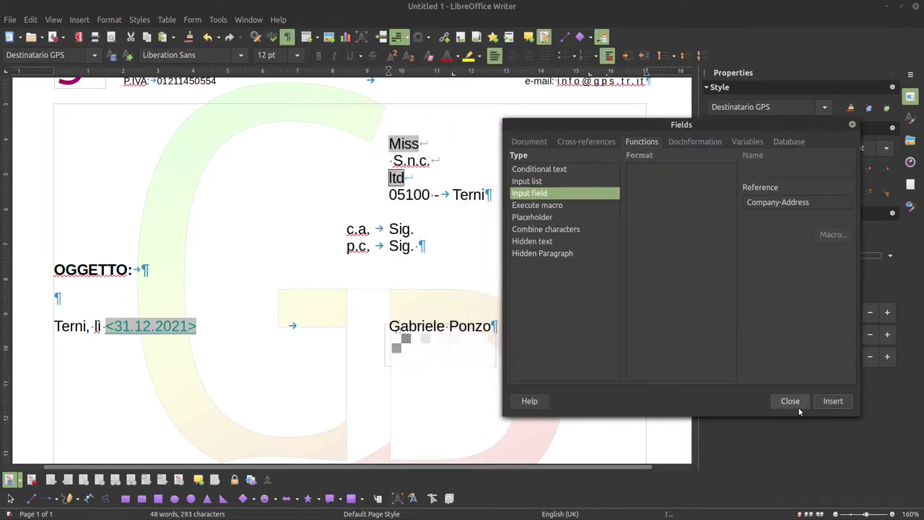
double_click(107, 275)
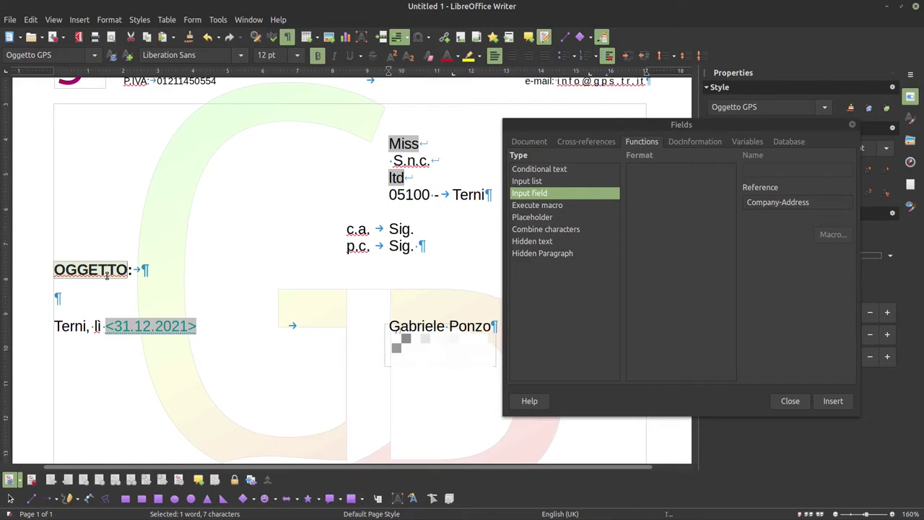
type("SUBJECT:")
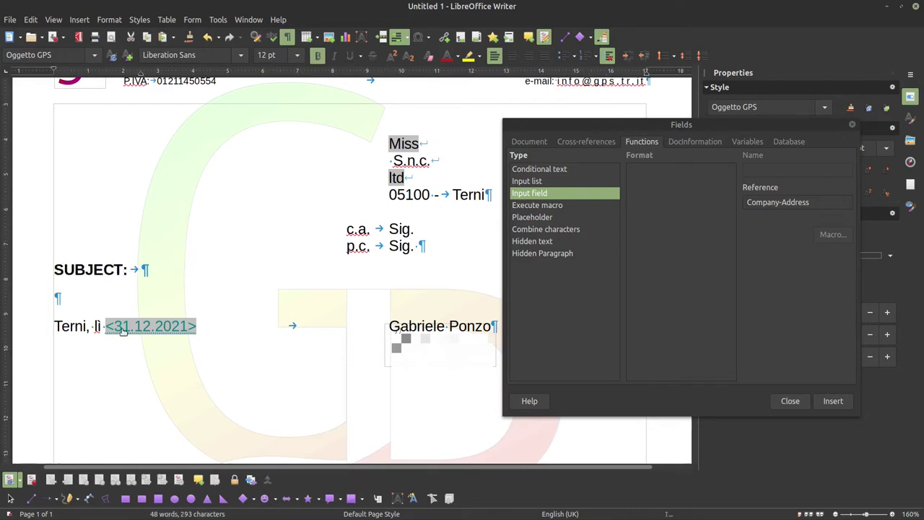
Delete three characters from the place-and-date line below the subject
left_click(185, 361)
key("BackSpace")
key("BackSpace")
key("BackSpace")
Delete the existing page number, slash and page count after "Pag." in the footer
key("ctrl+Page_Down")
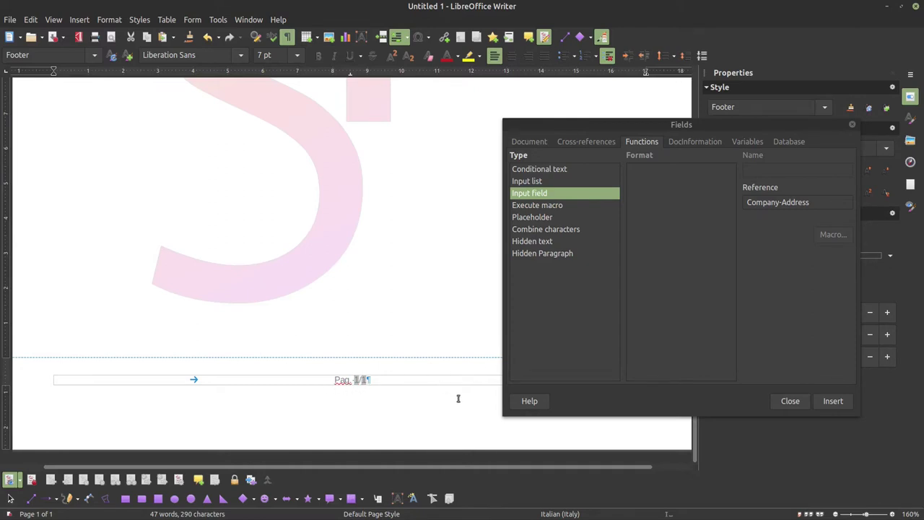
key("shift+Left")
key("shift+Left")
key("shift+Left")
key("BackSpace")
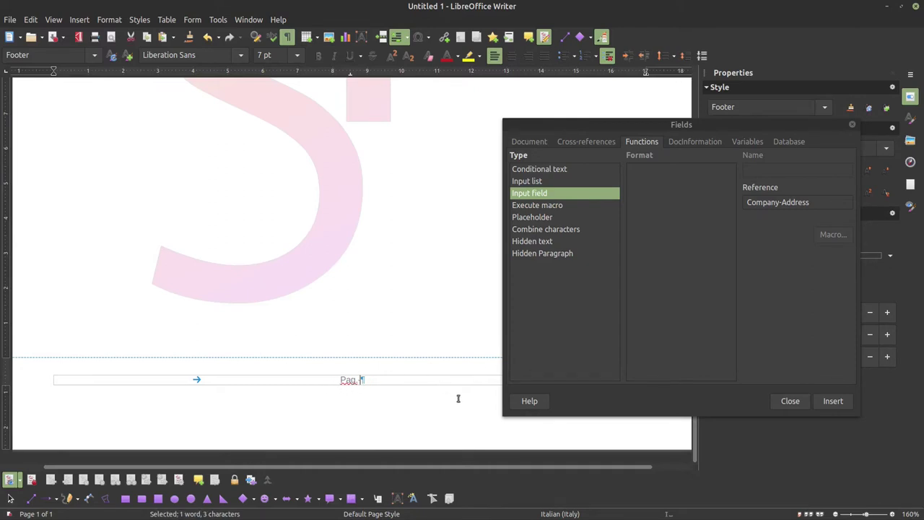
Insert a page number field after "Pag." in the footer and add a slash behind it
left_click(87, 21)
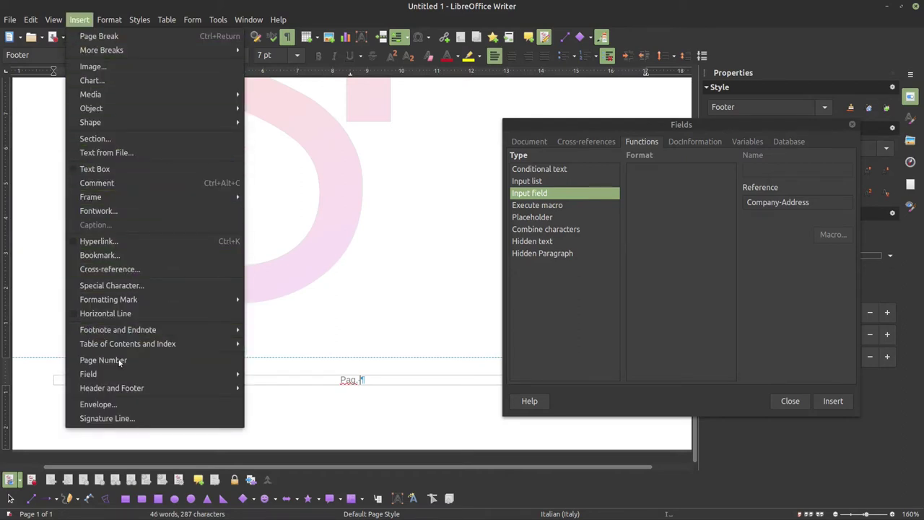
mouse_move(141, 374)
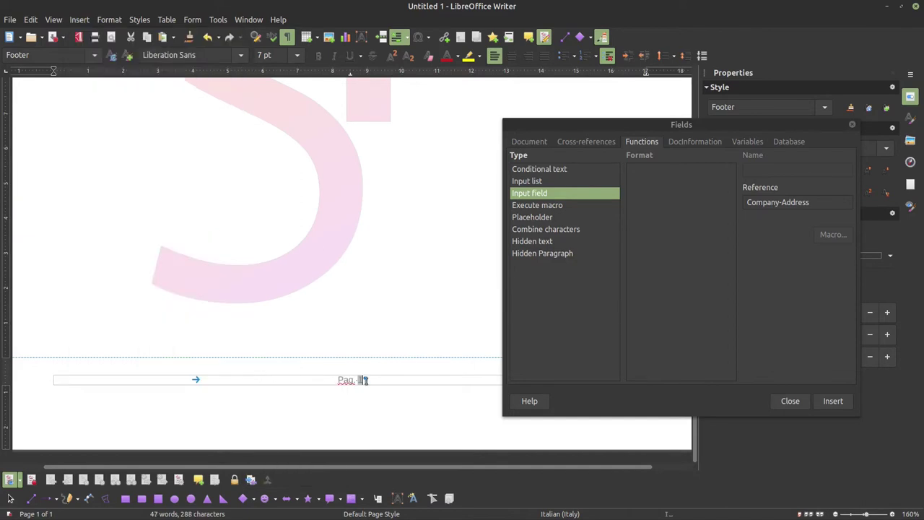
type("/")
Browse the Page, Statistics and Sender document field types and insert a page count field after the slash in the footer
left_click(79, 20)
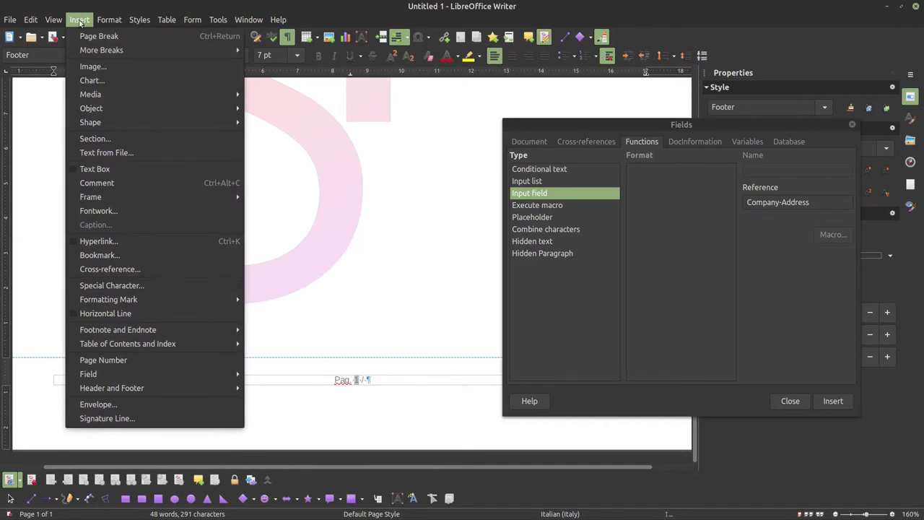
mouse_move(176, 377)
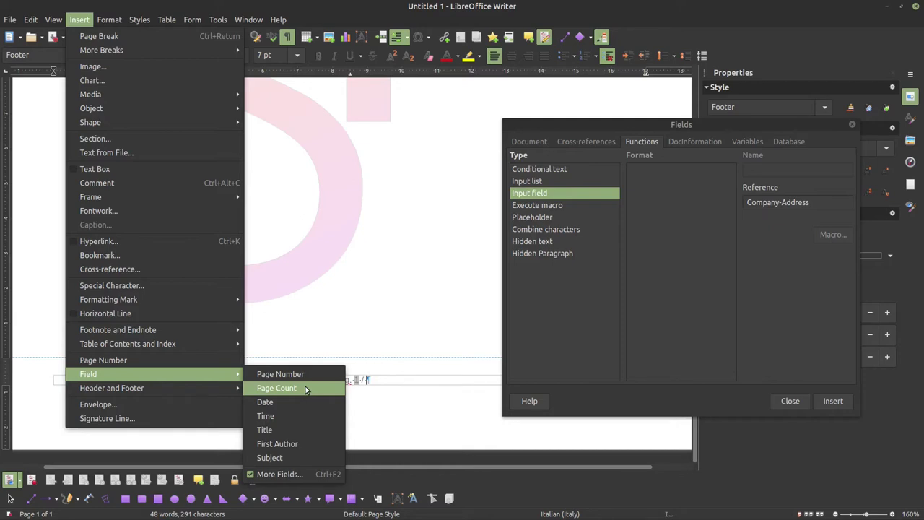
left_click(585, 129)
left_click_drag(586, 128, 548, 127)
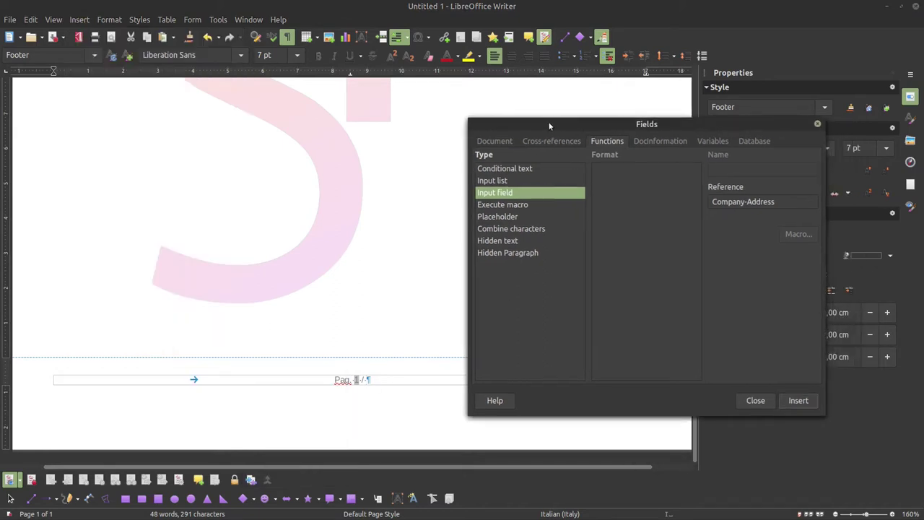
left_click(497, 143)
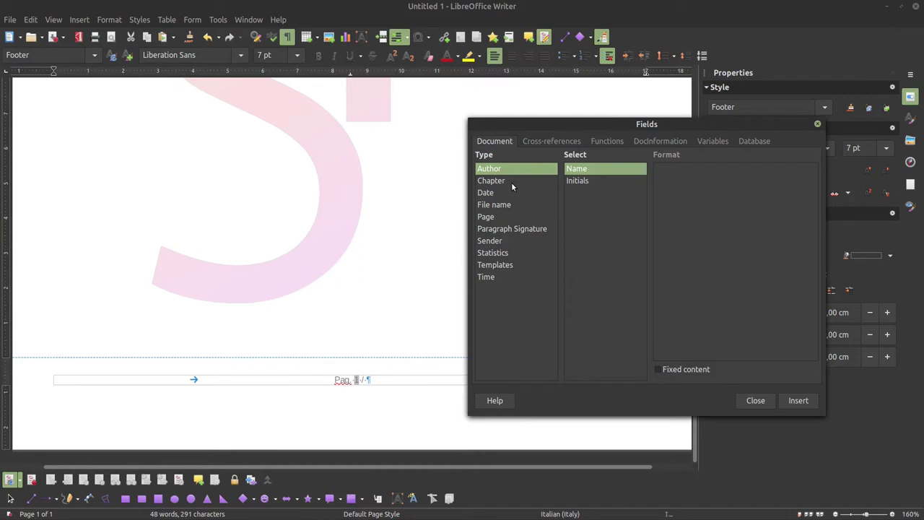
left_click(505, 216)
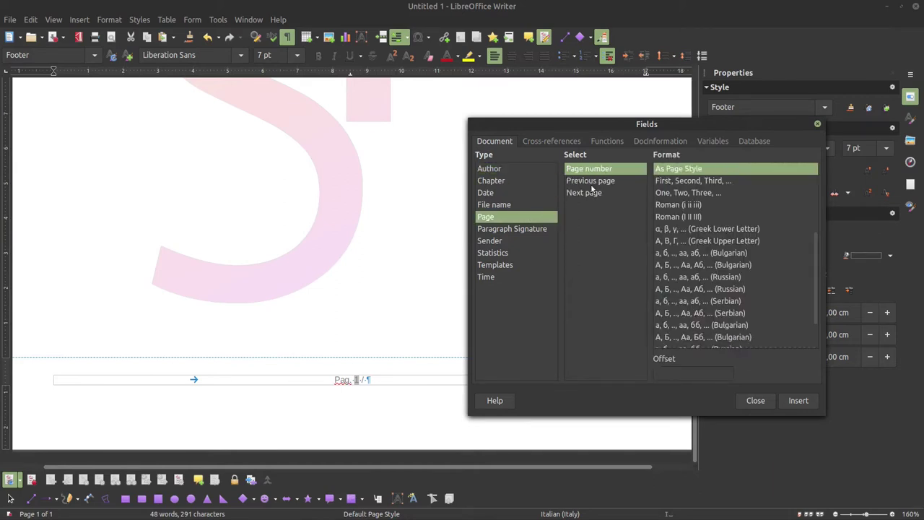
left_click(508, 243)
left_click(508, 252)
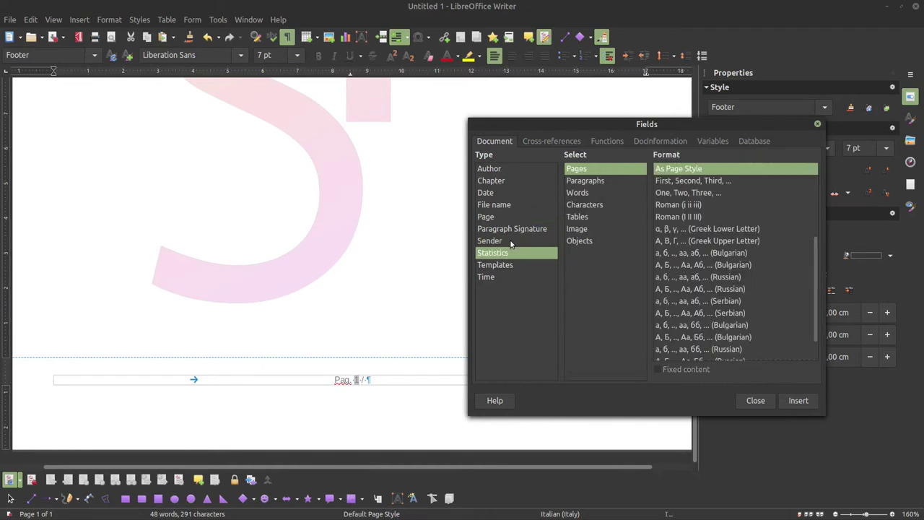
left_click(512, 242)
left_click(76, 21)
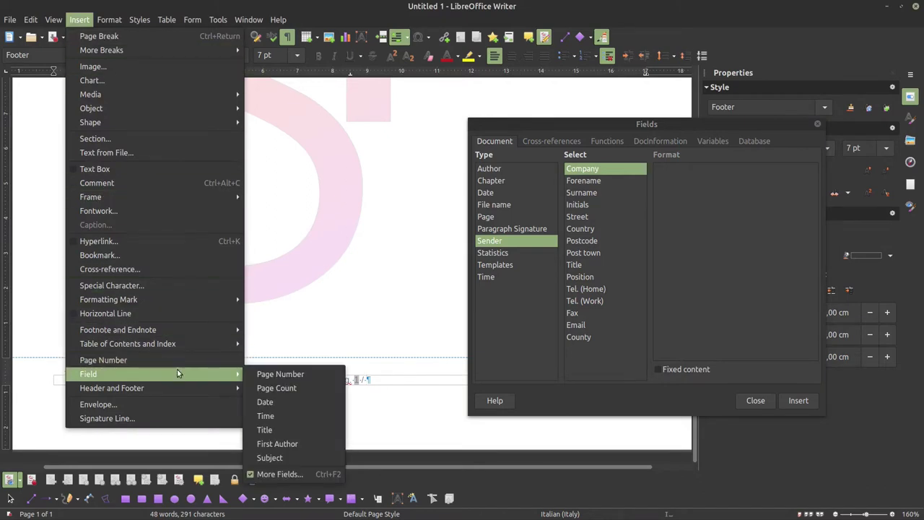
left_click(278, 384)
Insert a Templates field in the Template name format at the start of the footer line
left_click(164, 380)
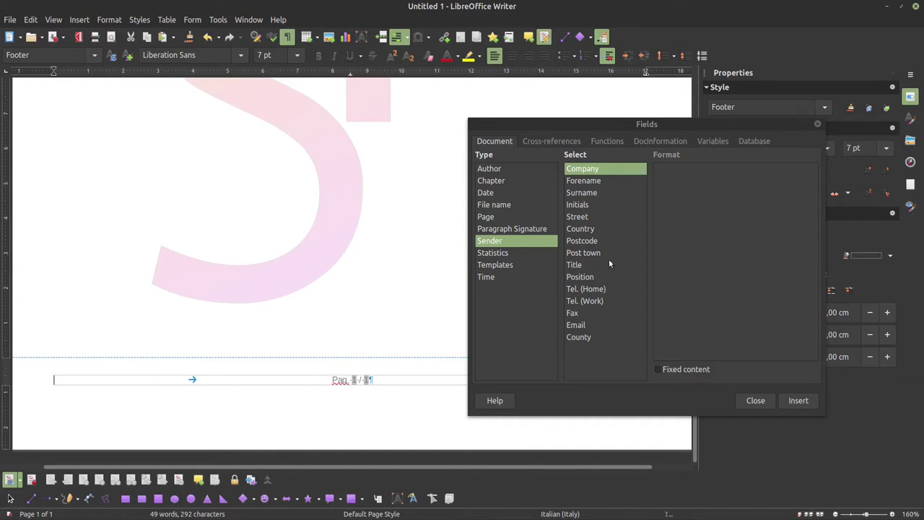
left_click(514, 254)
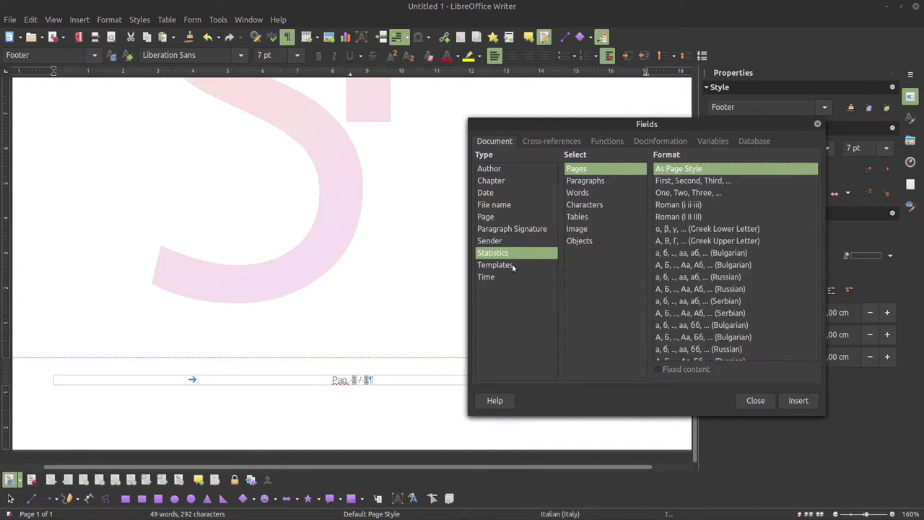
left_click(512, 266)
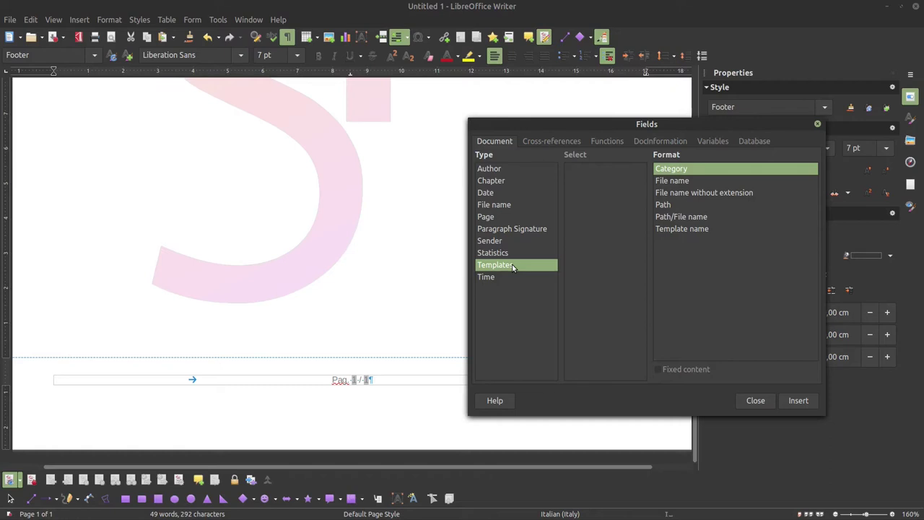
left_click(697, 184)
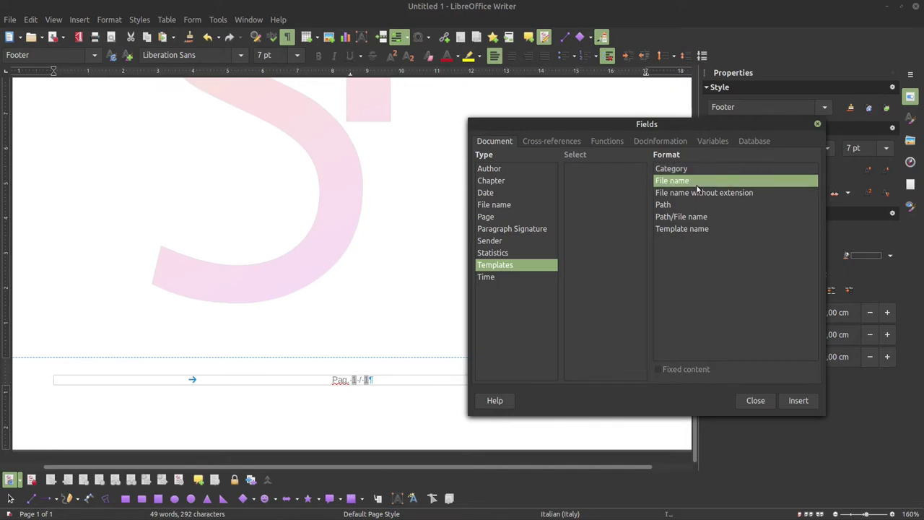
left_click(688, 230)
left_click(797, 401)
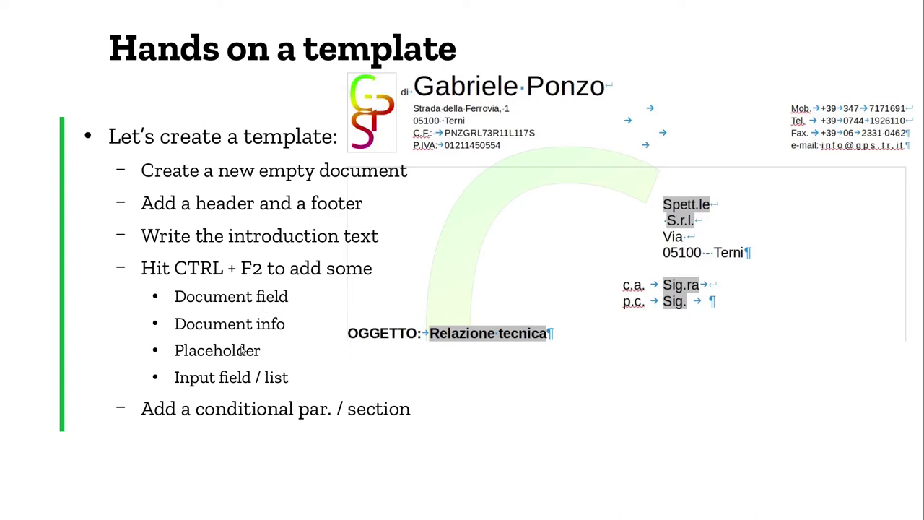
Switch back to Writer and replace the date placeholder after "Terni," with a Text placeholder "2021.12.31" with the reference "Doc-Date"
key("alt+Tab")
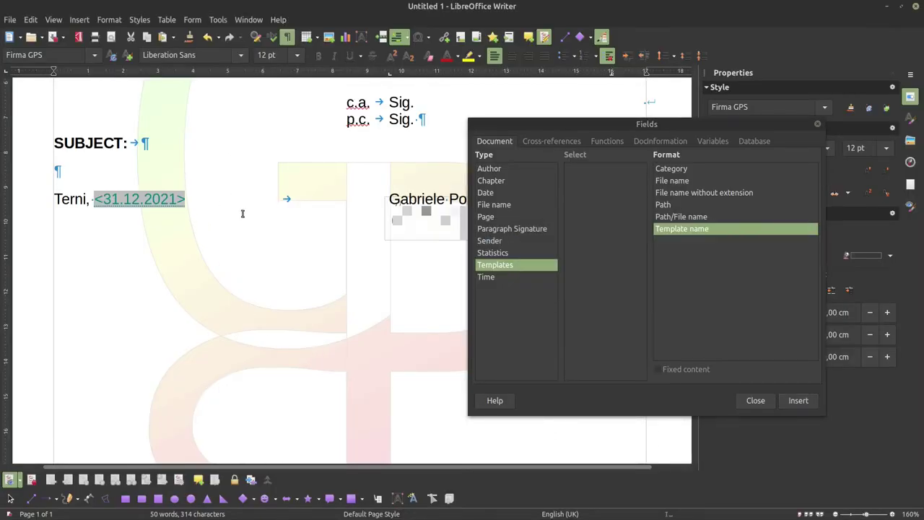
key("BackSpace")
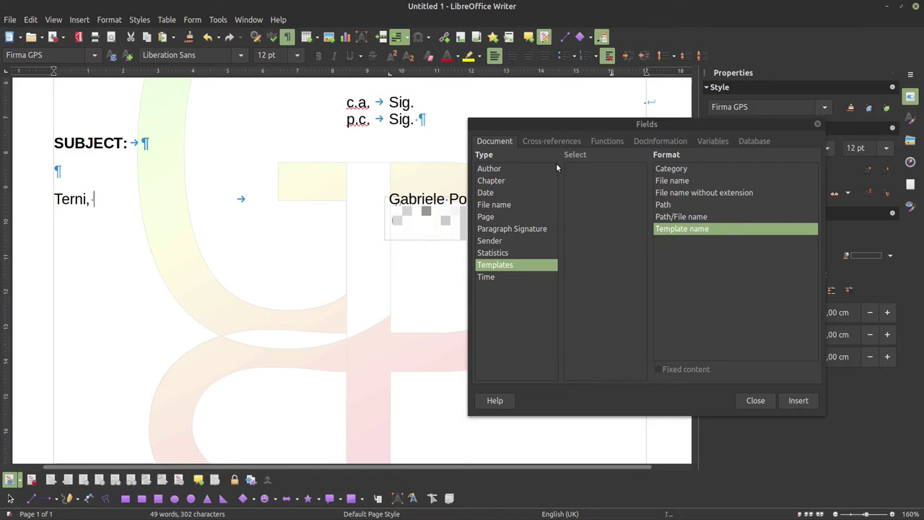
left_click(606, 141)
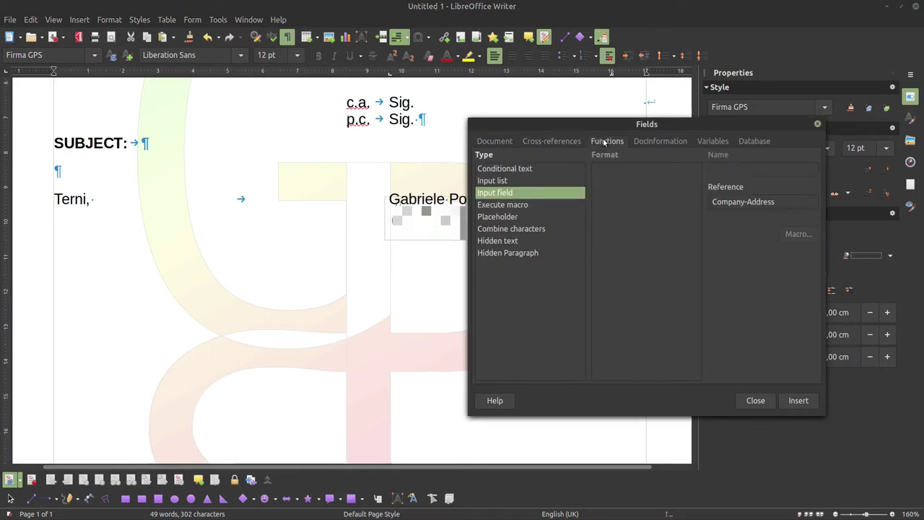
left_click(516, 218)
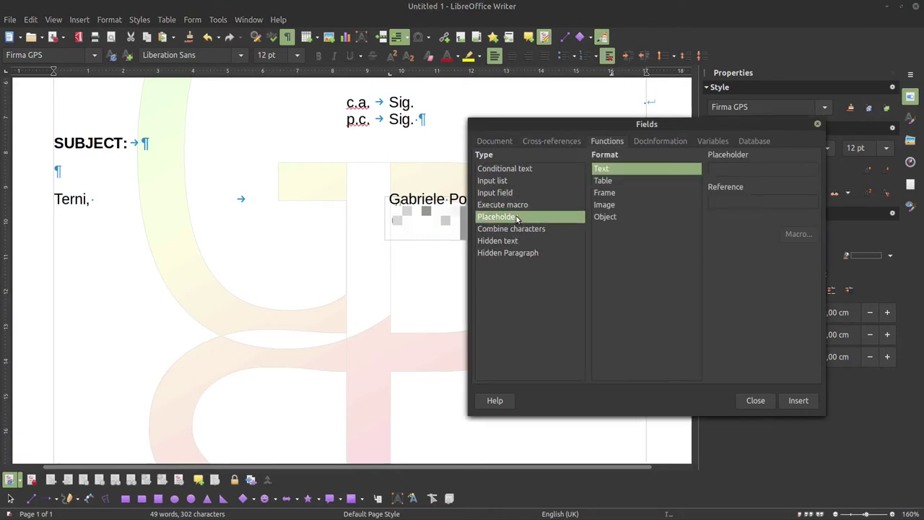
left_click(636, 181)
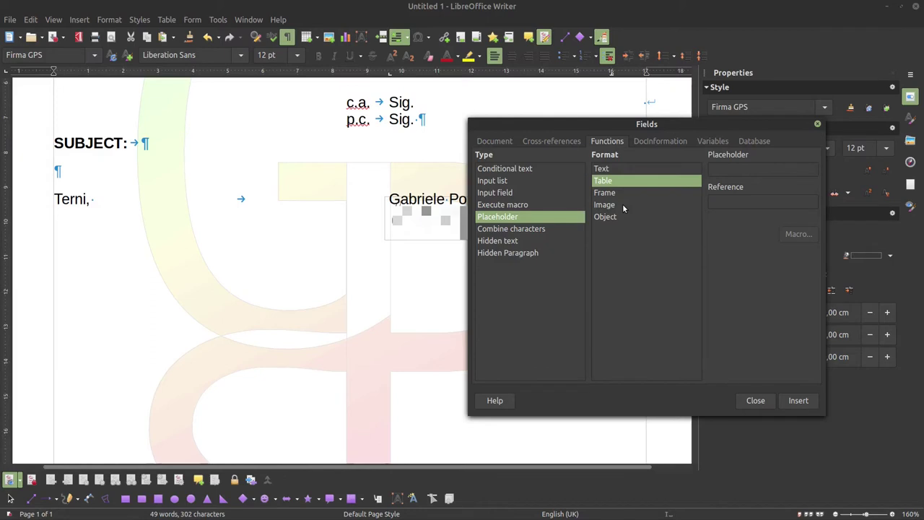
left_click(626, 171)
left_click(735, 171)
type("2021.12.31")
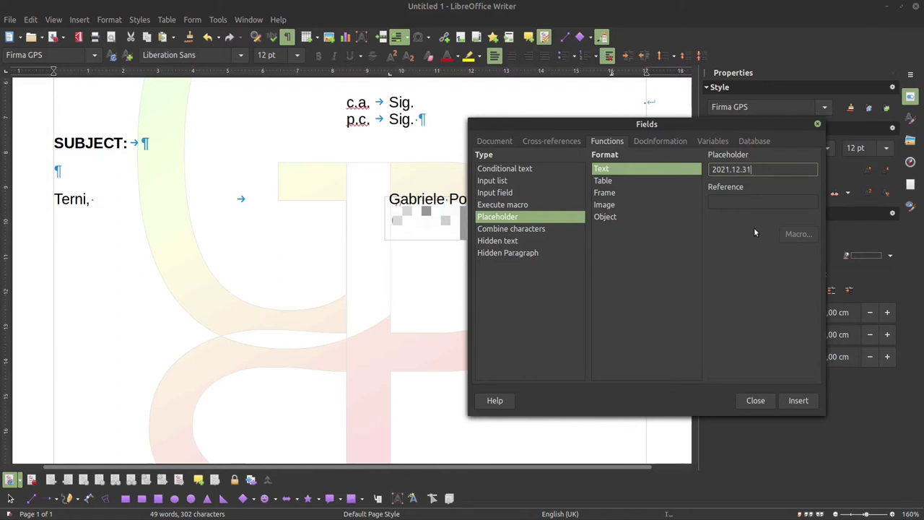
left_click(755, 203)
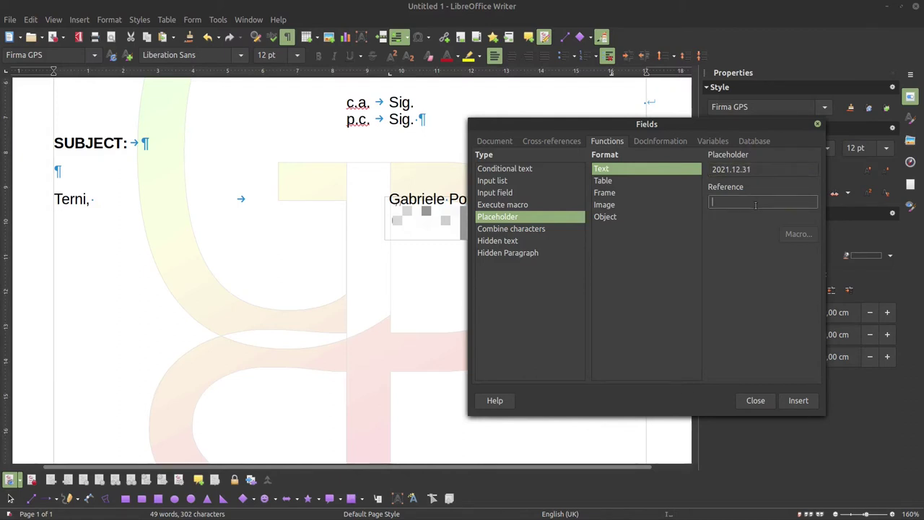
type("Doc-Date")
left_click(798, 401)
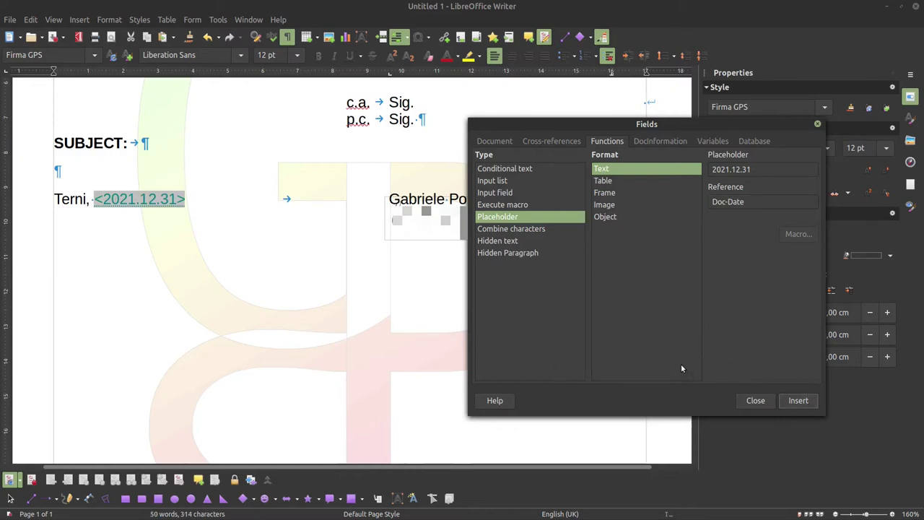
Examine the field settings of the date placeholder after "Terni," and close them without changes
left_click(173, 201)
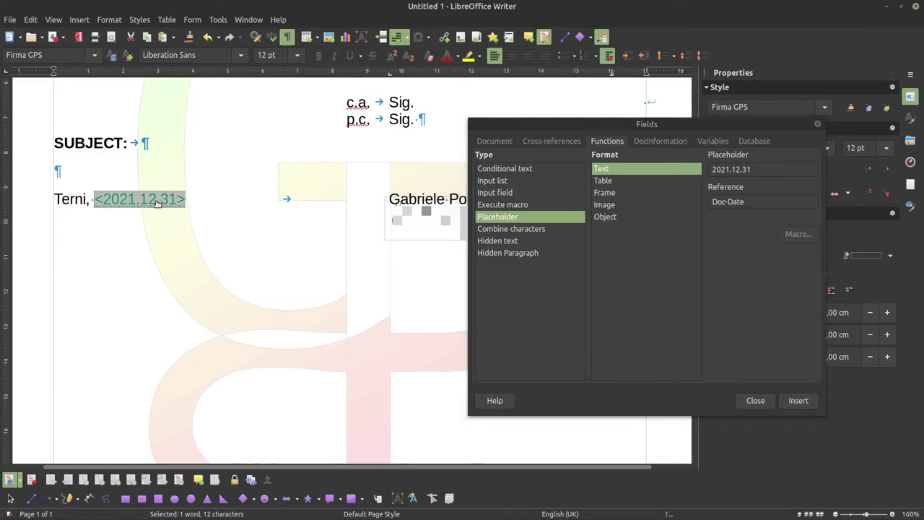
double_click(151, 202)
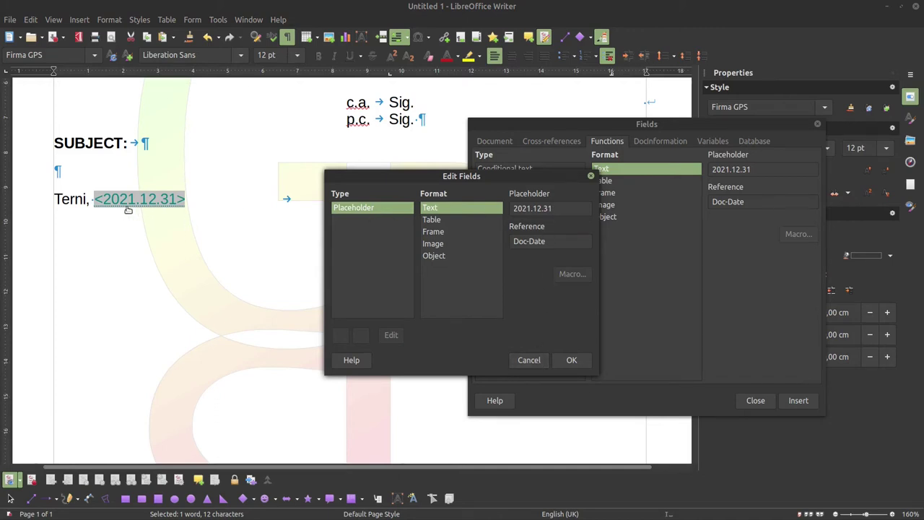
left_click(535, 365)
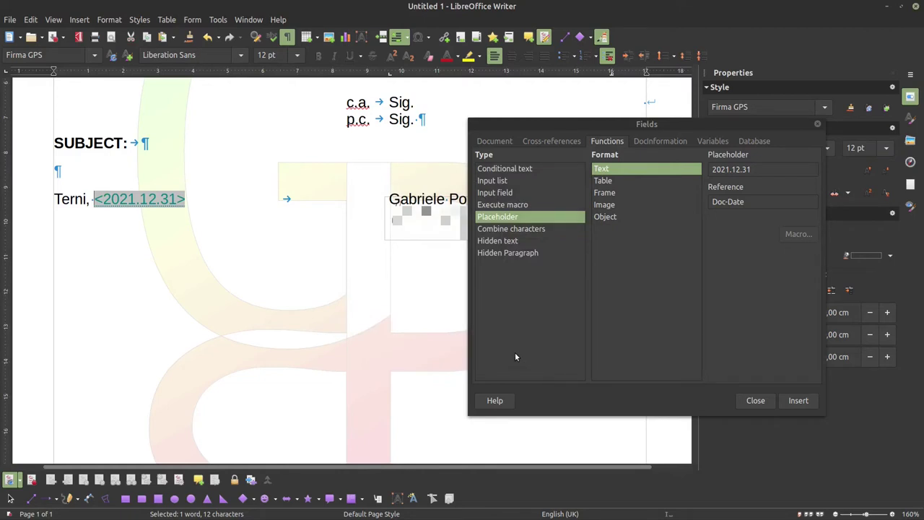
Overwrite the date placeholder with "2021.09" and undo the replacement
left_click(89, 197)
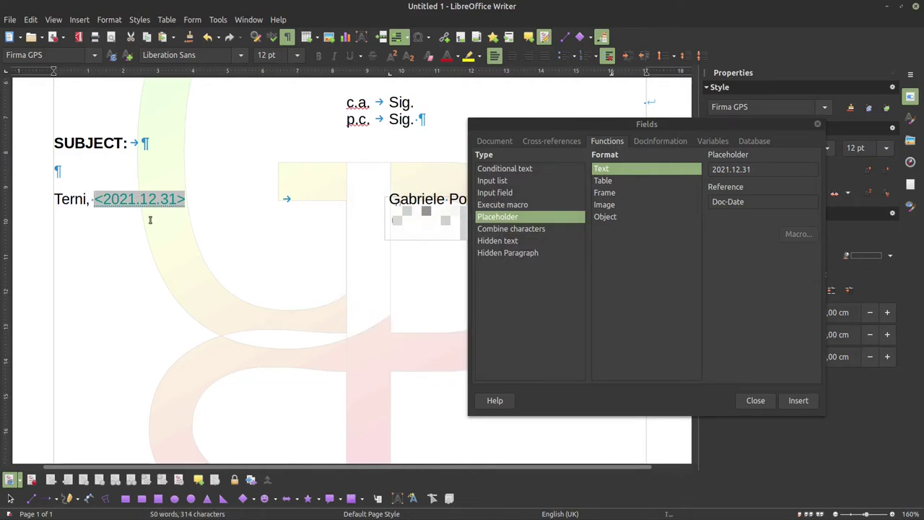
key("shift+Right")
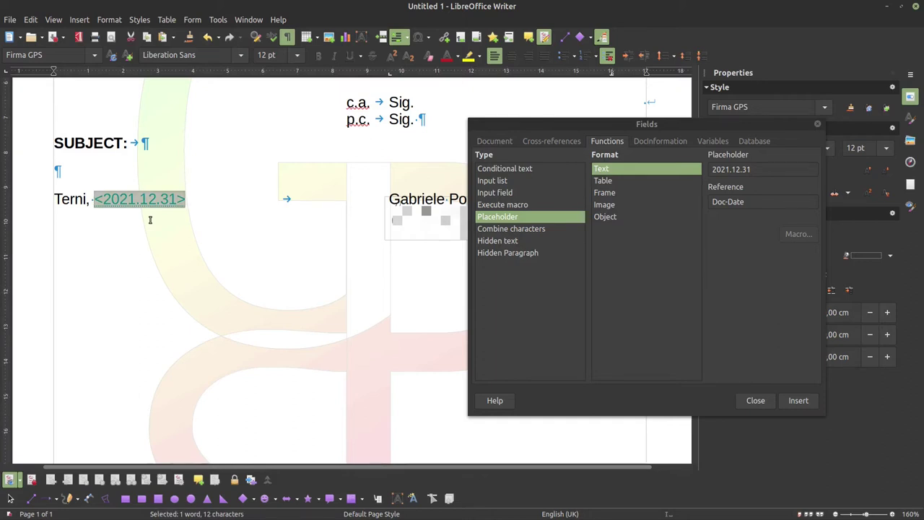
type("2021")
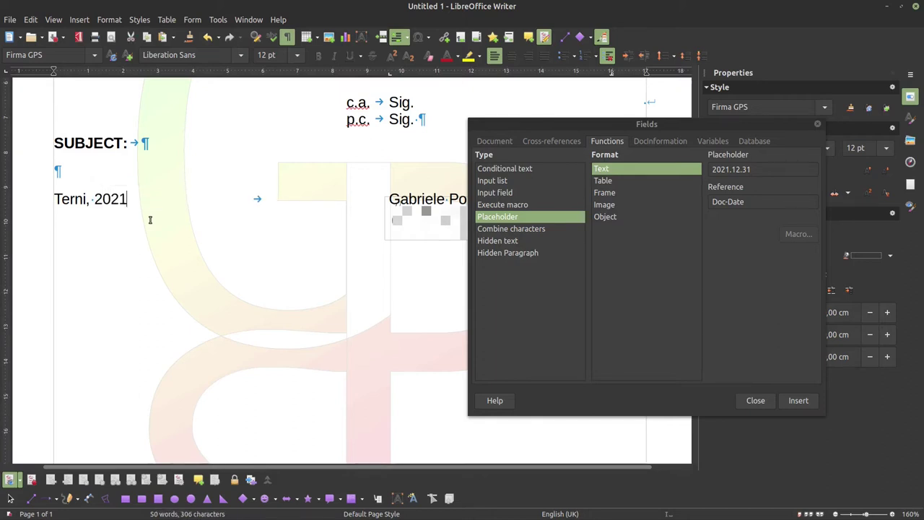
type(".09")
key("ctrl+z")
key("ctrl+z")
key("ctrl+z")
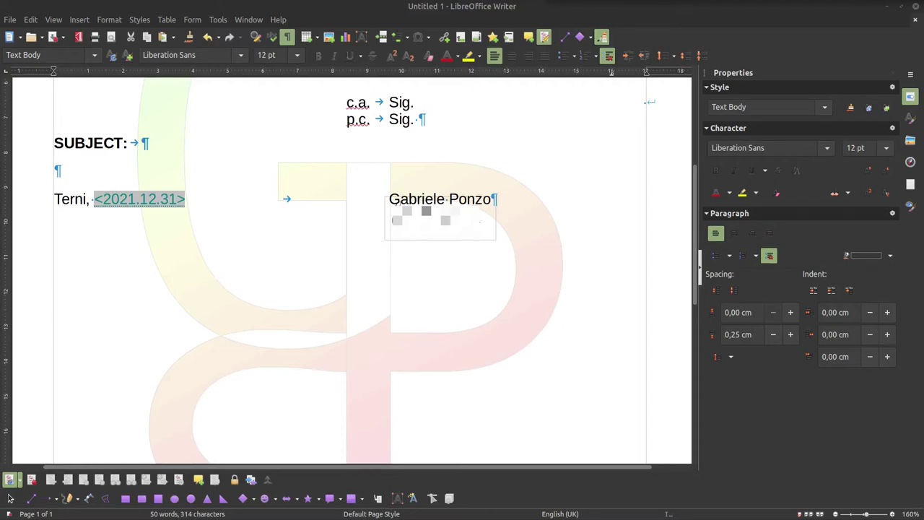
Check the template outline on the presentation slide, return to Writer and place the cursor after the "SUBJECT:" label
key("alt+Tab")
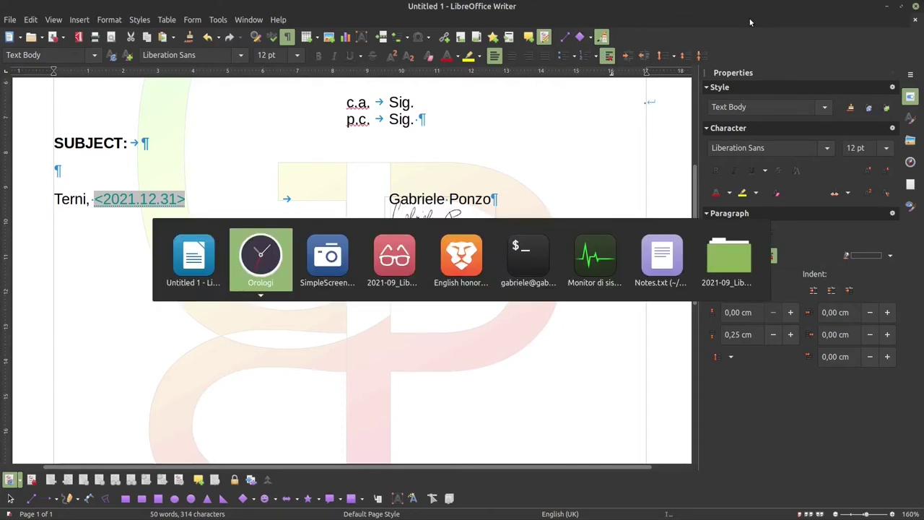
key("alt+Tab")
key("alt+Tab")
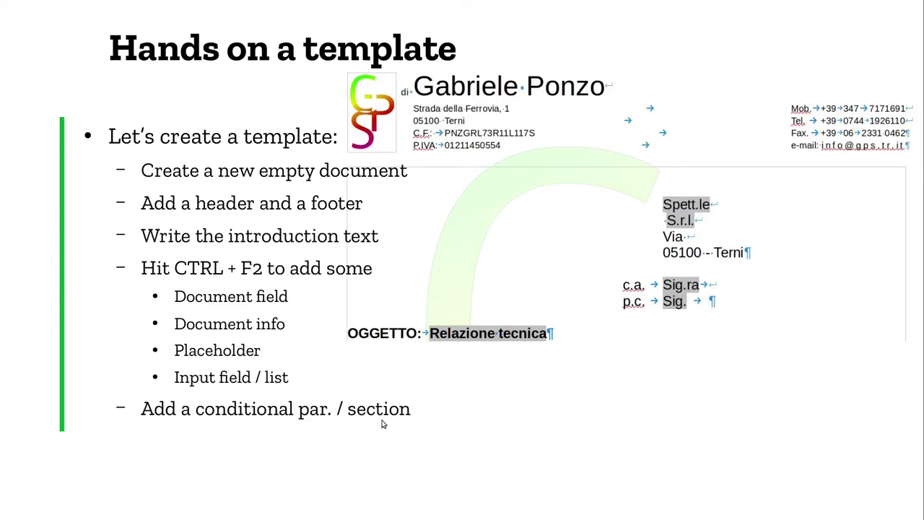
key("alt+Tab")
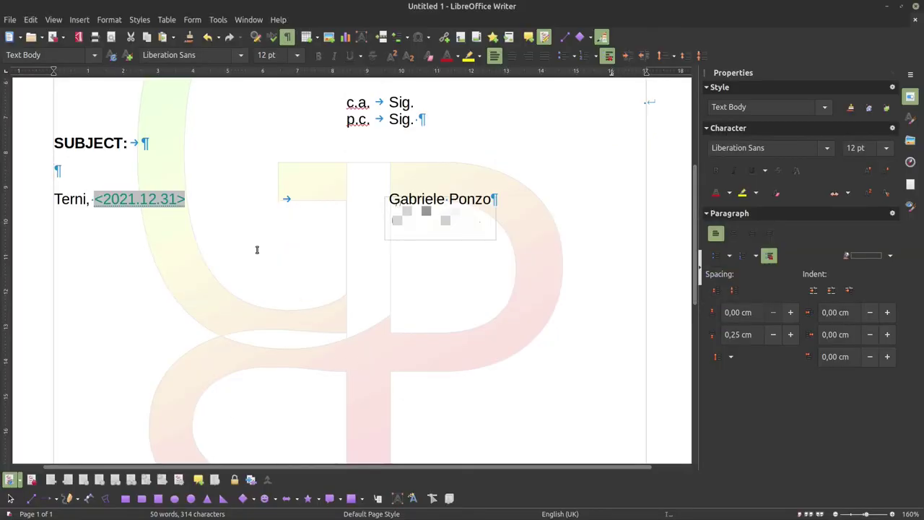
left_click(204, 151)
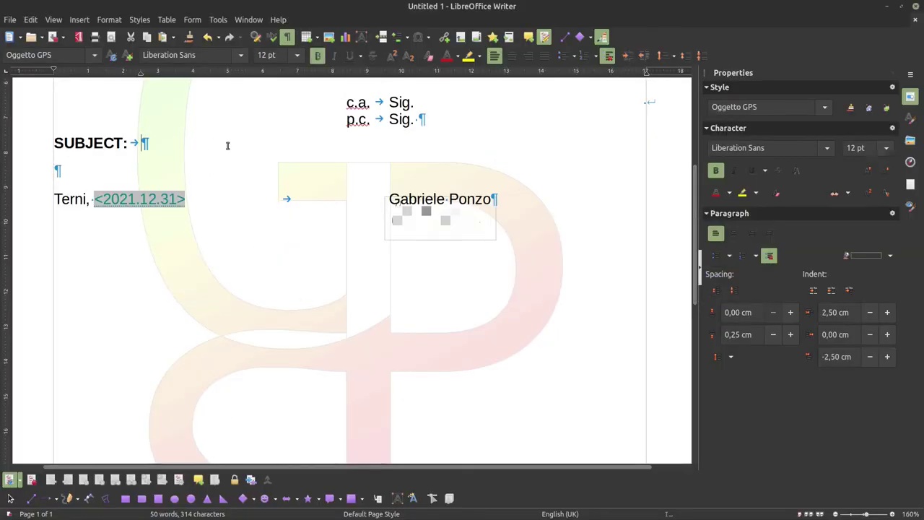
Insert a Set variable field in Text format, named Projectname with the value Alice, after the "SUBJECT:" label
key("ctrl+F2")
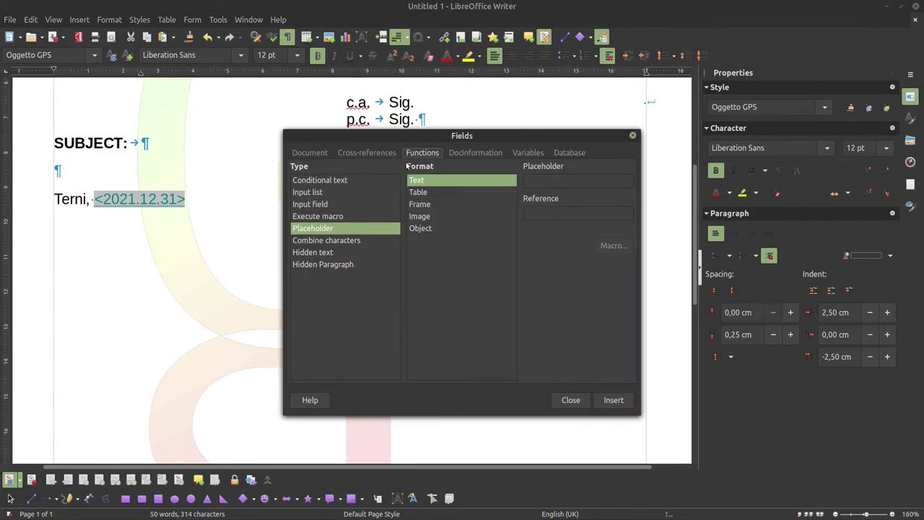
left_click(528, 152)
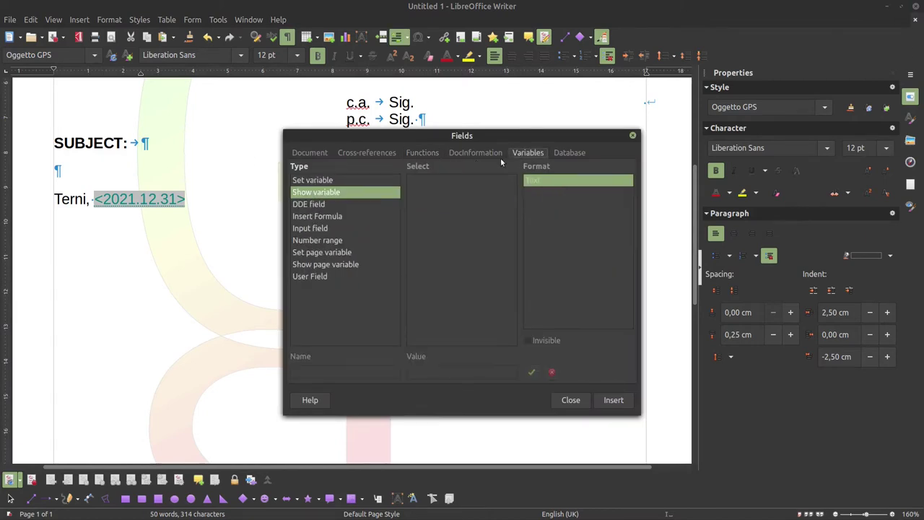
left_click(362, 181)
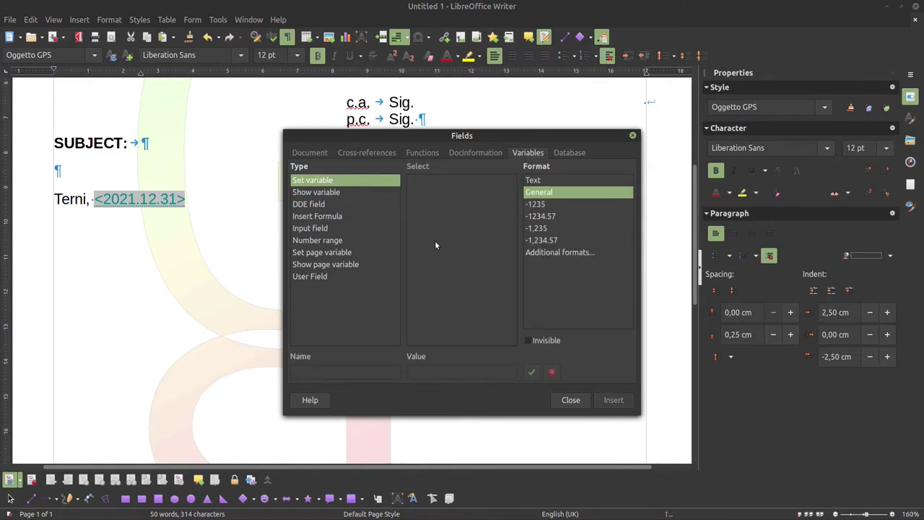
left_click(542, 183)
left_click(355, 372)
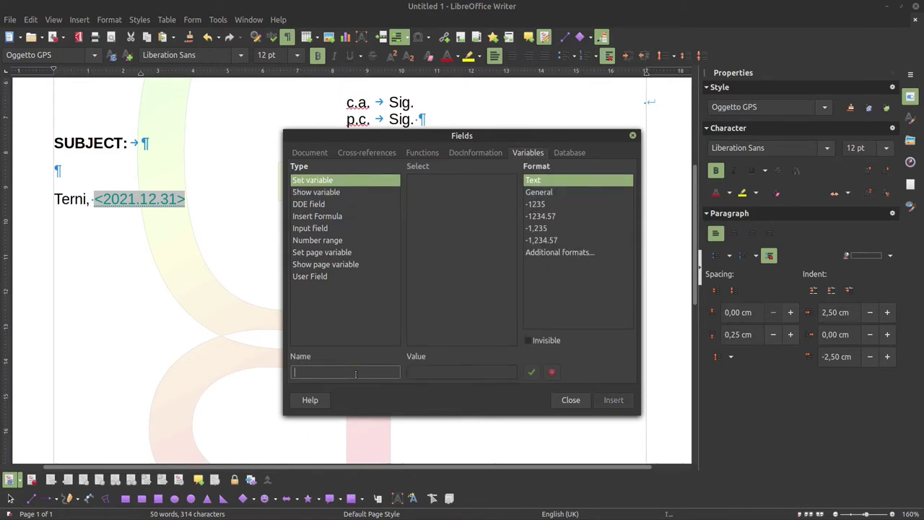
type("Projectname")
left_click(444, 373)
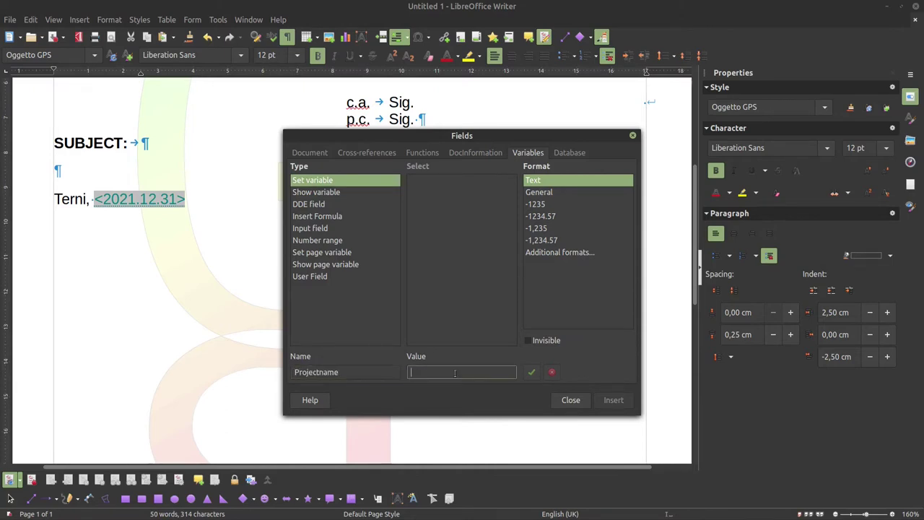
type("Alice")
left_click(615, 401)
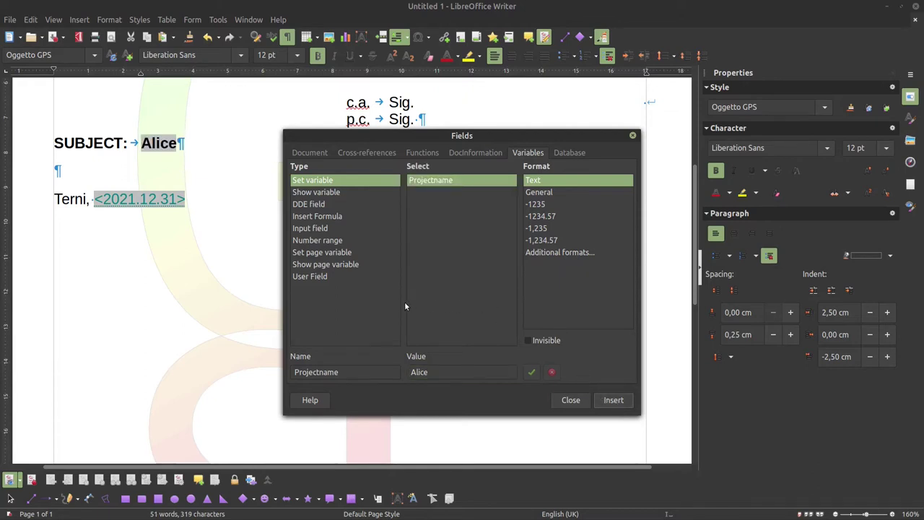
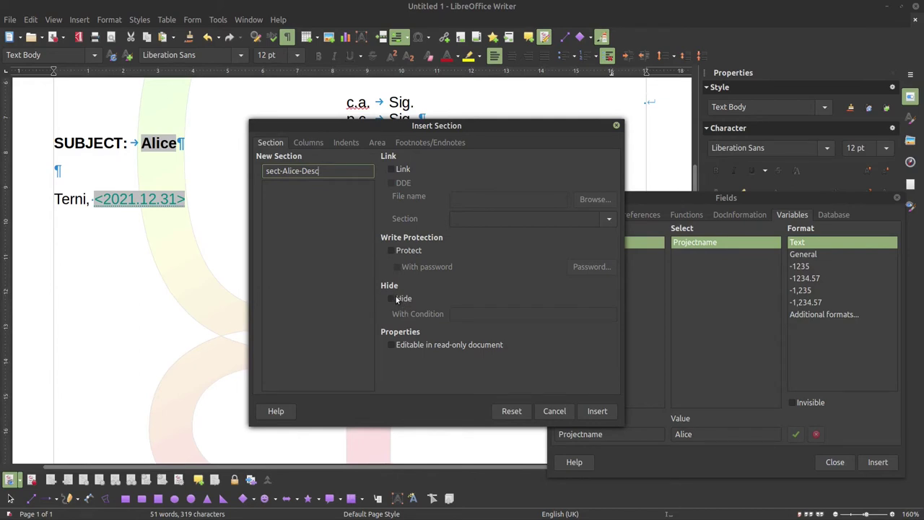
Set the new sect-Alice-desc section to be hidden with the condition Projectname EQ Alice
left_click(397, 299)
left_click(470, 315)
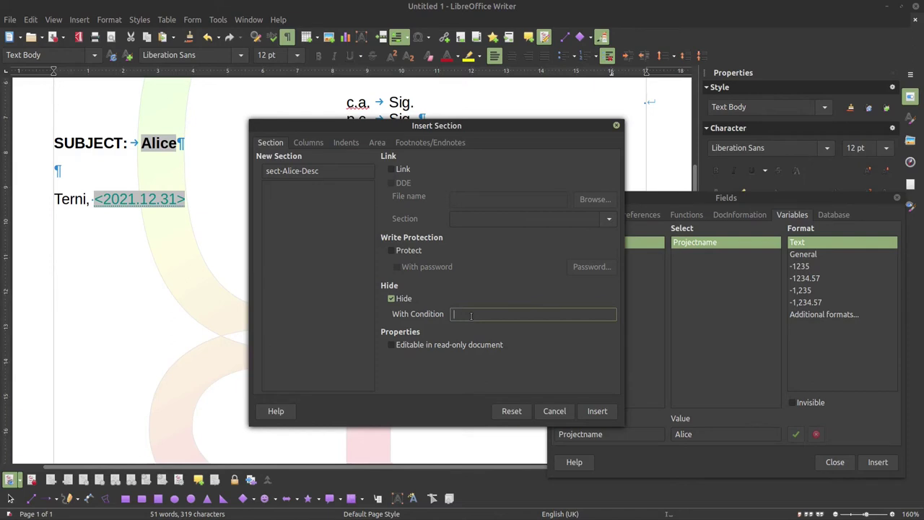
type("Projectname EQ Alice")
left_click_drag(437, 126, 463, 125)
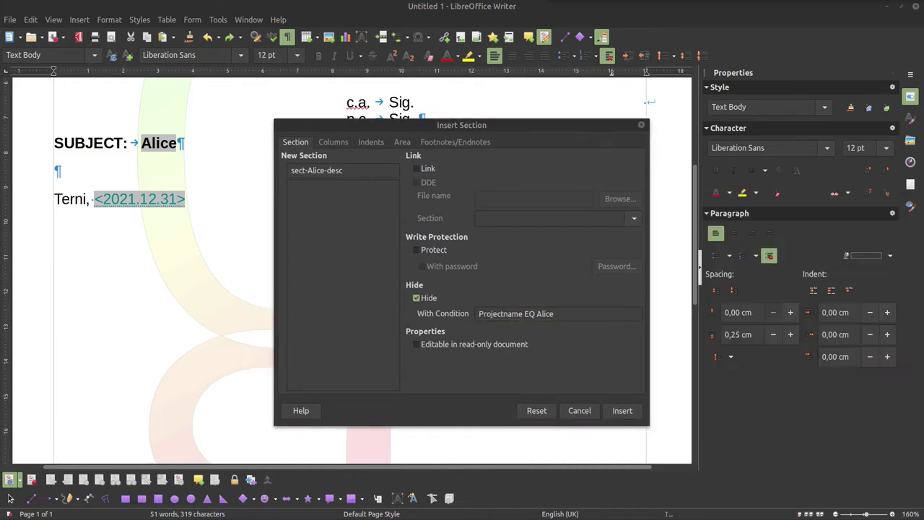
Change the hide condition to Projectname != "Alice" and insert the section sect-Alice-desc
left_click(526, 314)
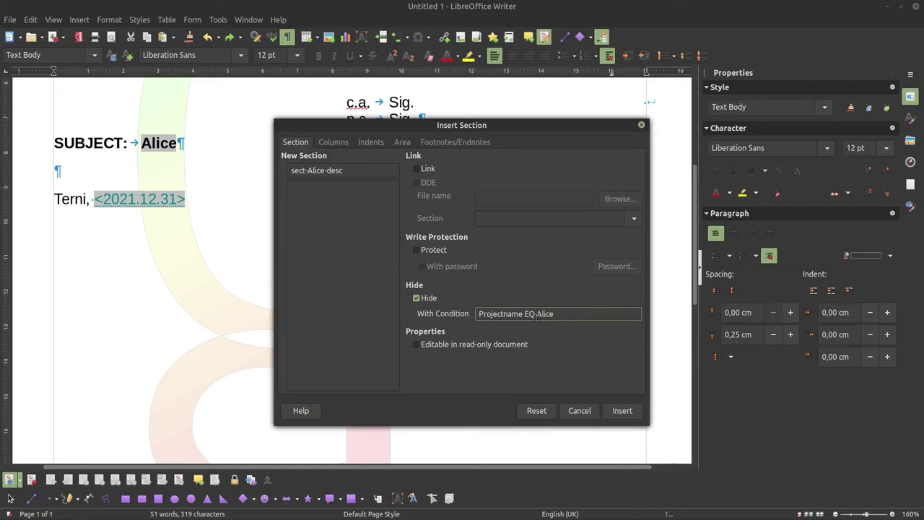
double_click(530, 313)
type("!=\"")
type("\"")
left_click(621, 411)
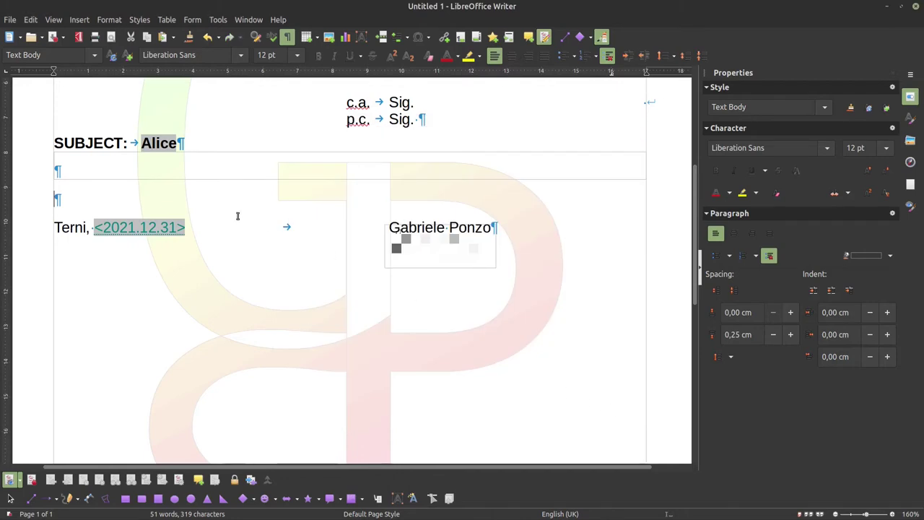
Fill the new section with the "lorem" AutoText and remove the empty paragraph at its end
type("lorem")
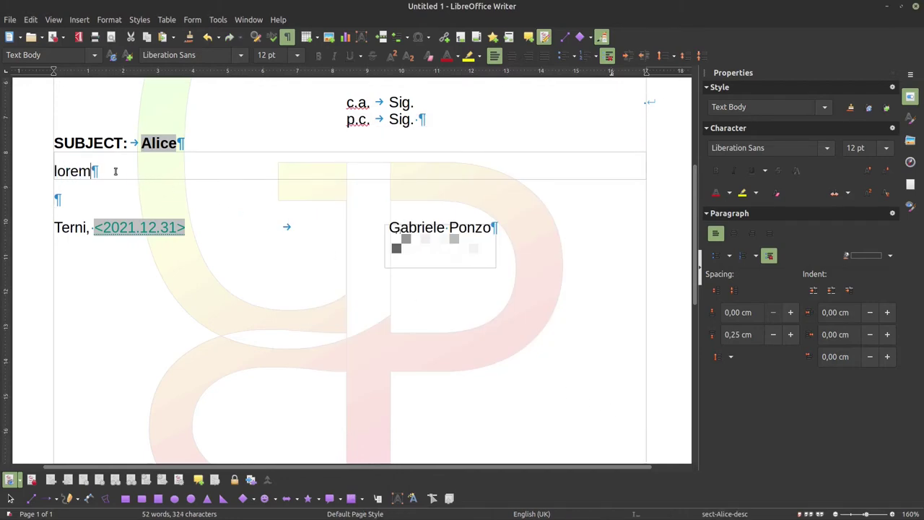
key("F3")
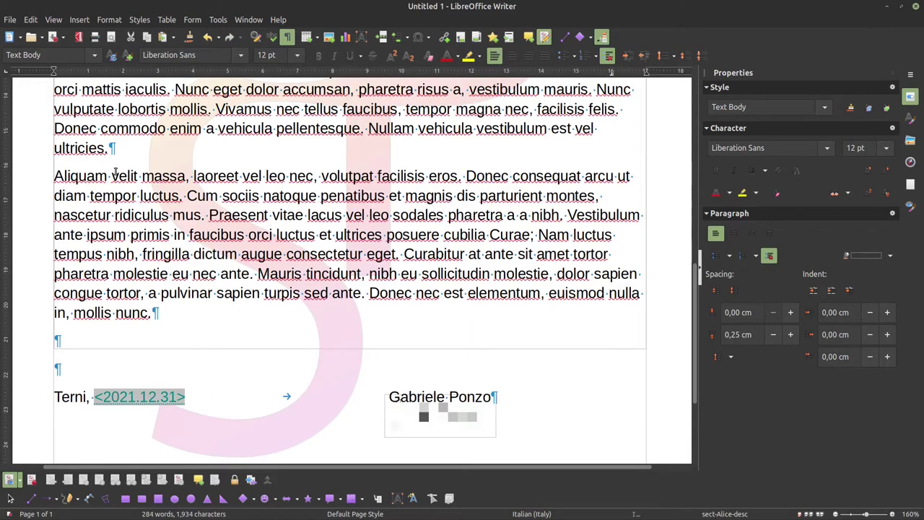
key("Delete")
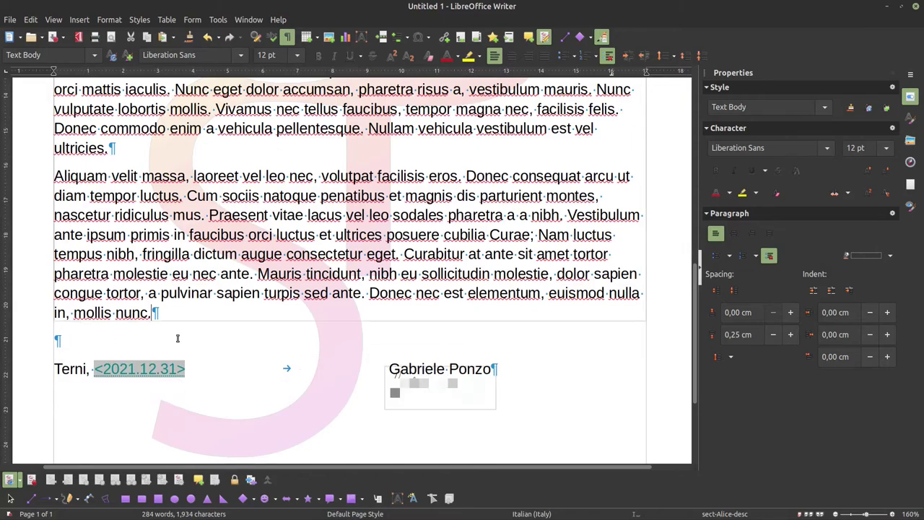
Review the letter from the subject line through the filled section to the signature and footer
scroll(230, 253, "up", 8)
left_click(231, 253)
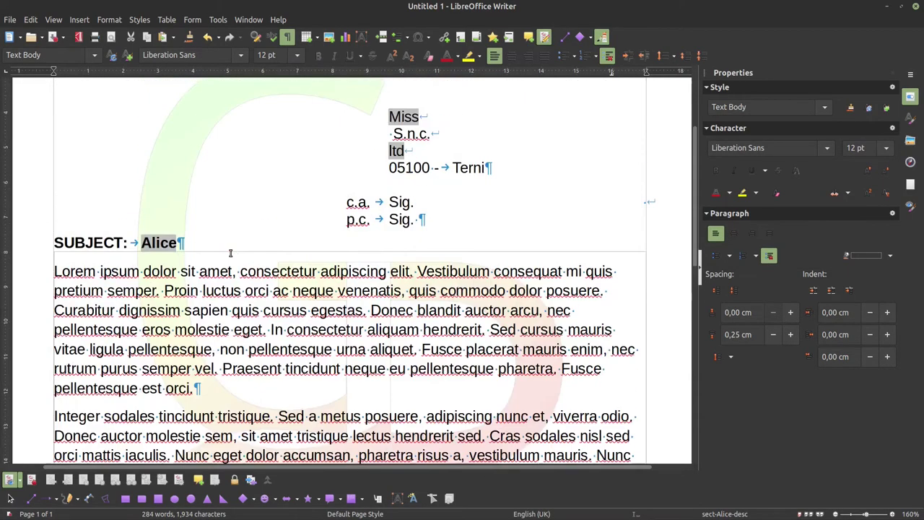
scroll(230, 253, "down", 2)
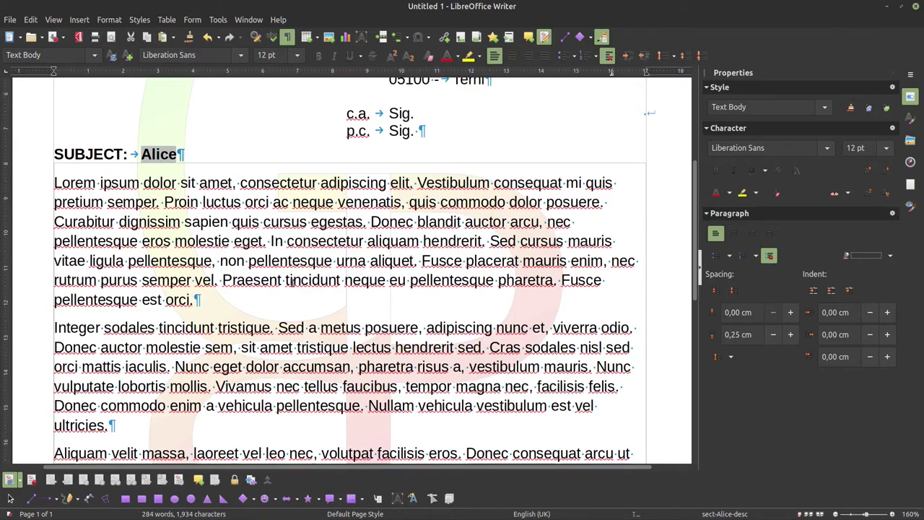
scroll(292, 282, "down", 7)
scroll(292, 283, "down", 1)
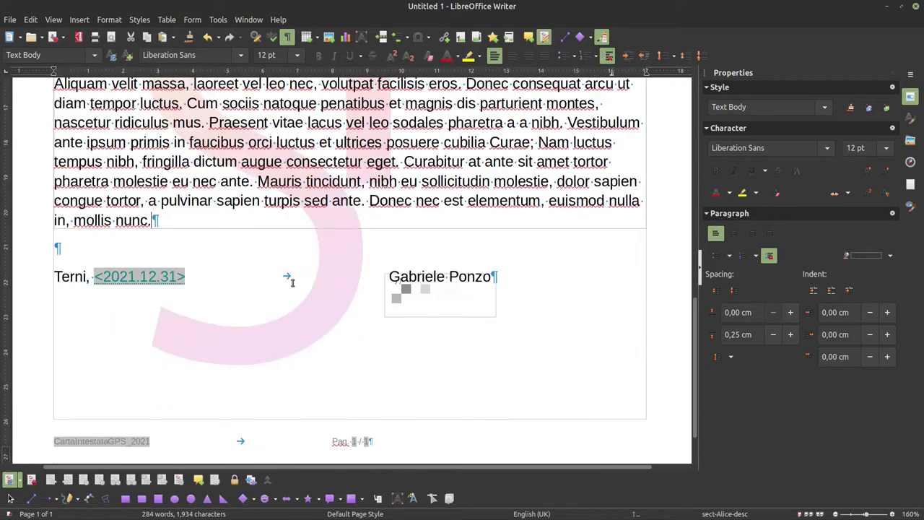
scroll(292, 282, "up", 8)
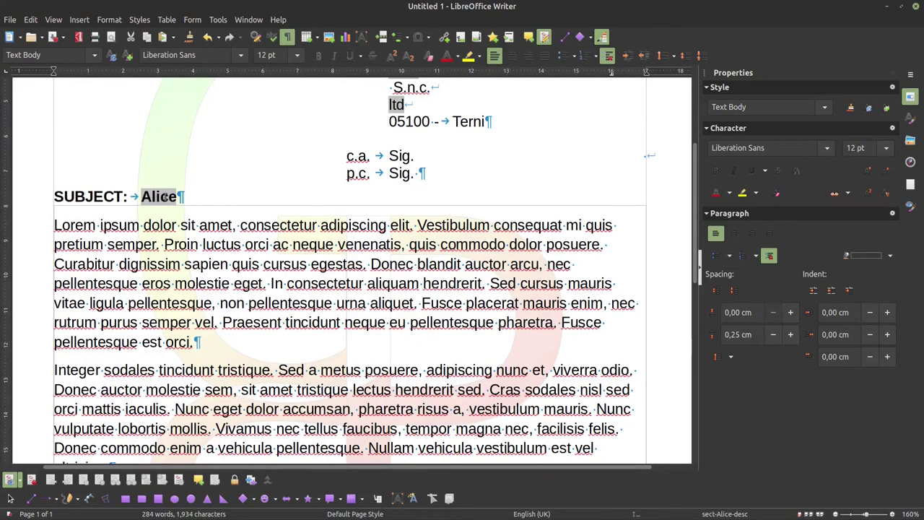
scroll(221, 215, "down", 3)
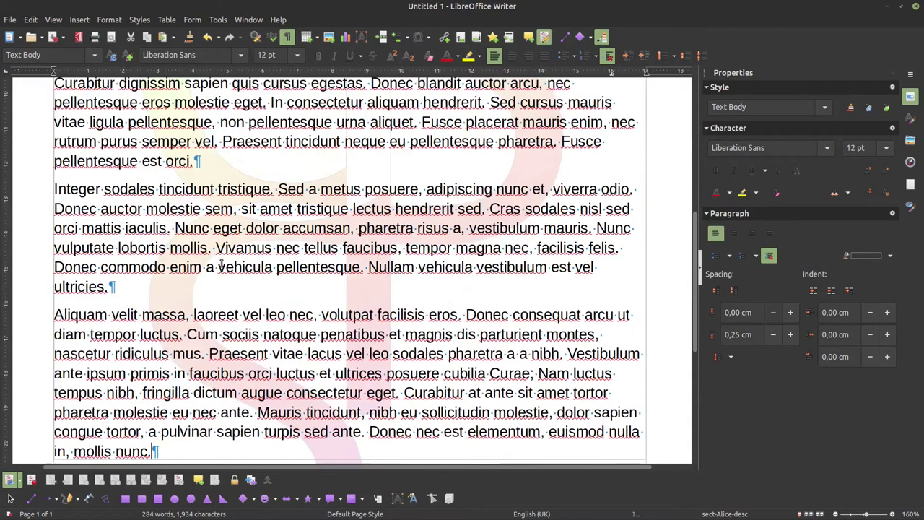
scroll(220, 268, "down", 5)
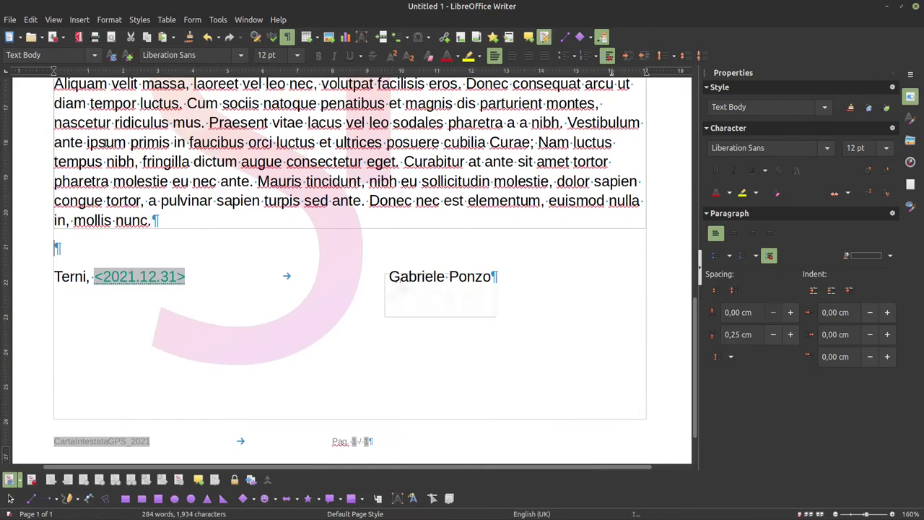
Insert a section named sect-Mickey-desc in the empty paragraph above the date line, hidden with the condition Projectname != "Mickey"
left_click(81, 20)
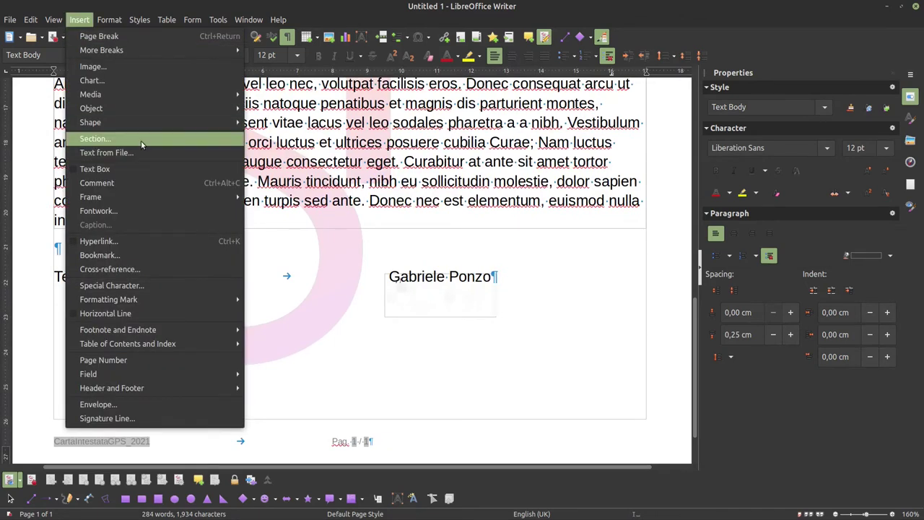
left_click(95, 138)
left_click(332, 168)
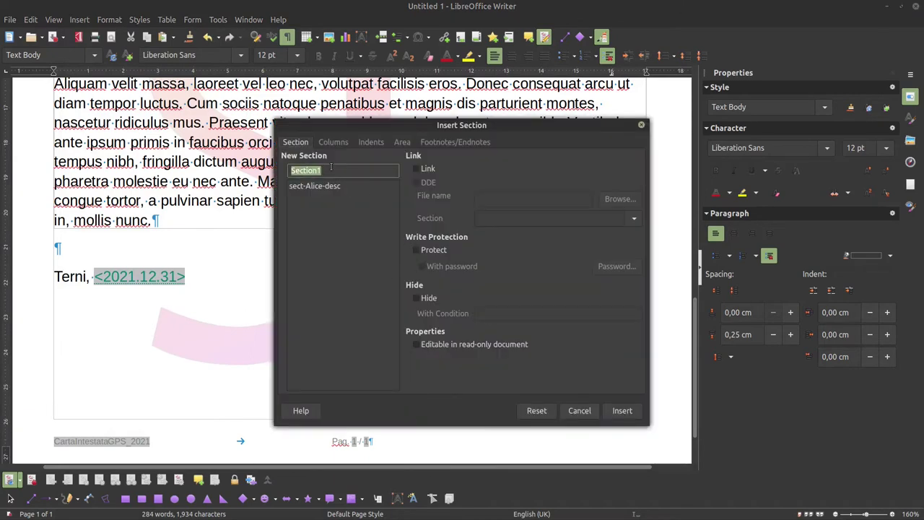
type("sect")
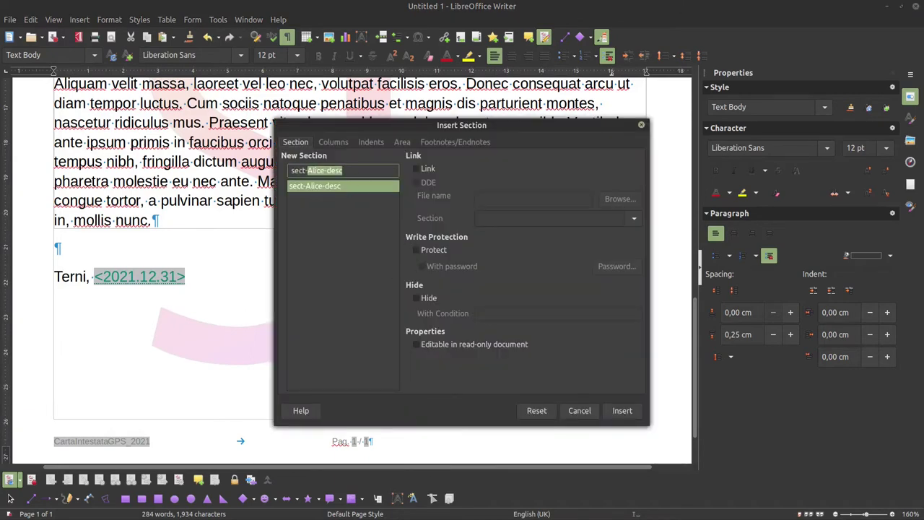
type("-Mickey-desc")
key("ctrl+a")
left_click(416, 298)
left_click(498, 314)
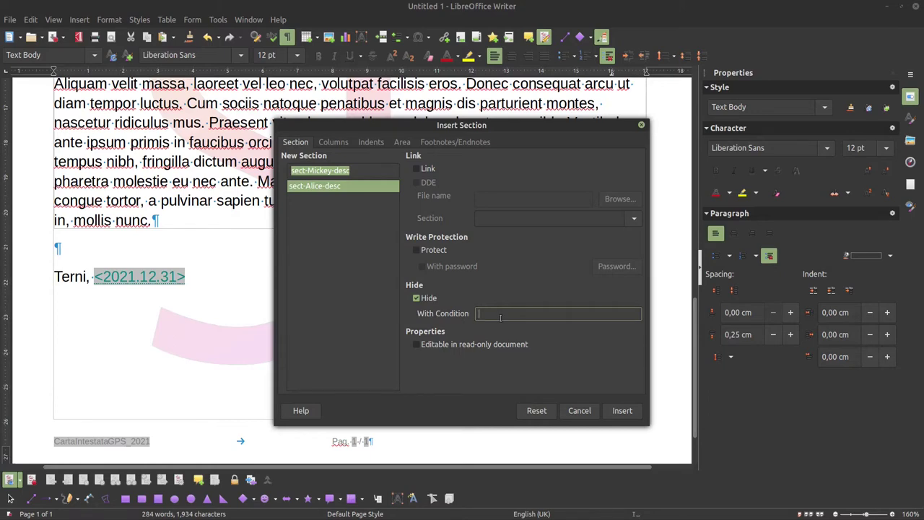
type("Projectname != \"Mickey\"")
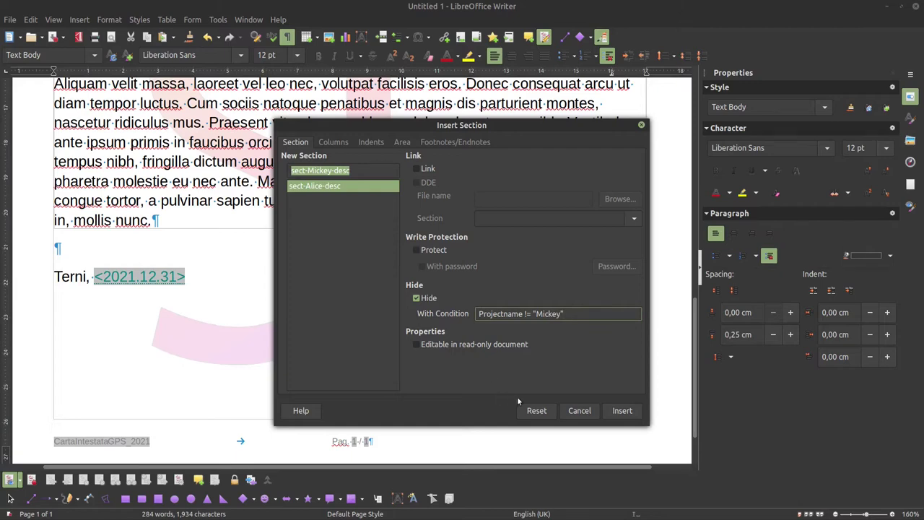
left_click(621, 411)
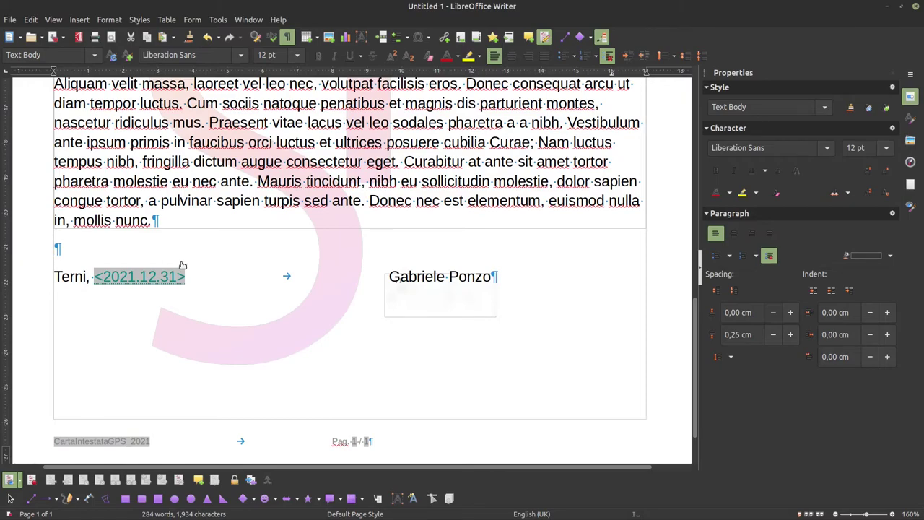
Set the value of the Projectname variable in the subject line to Mickey
key("ctrl+Home")
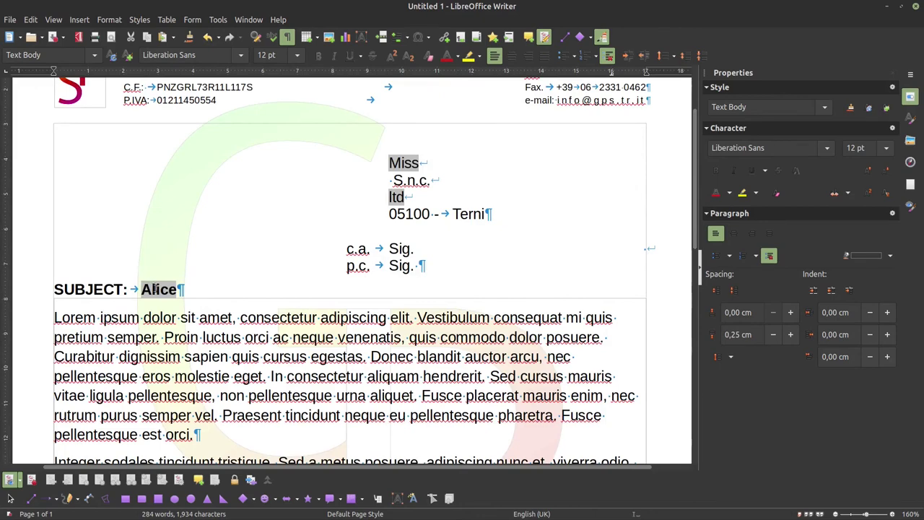
left_click(156, 288)
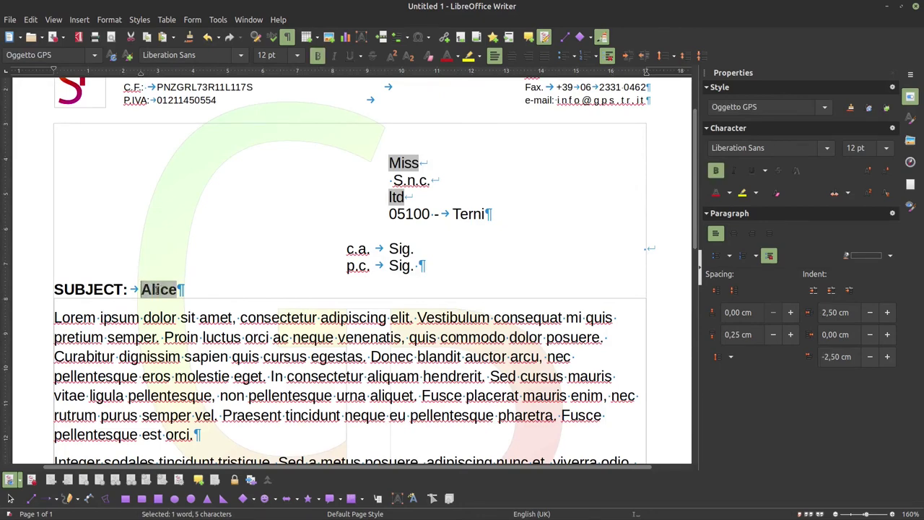
double_click(155, 289)
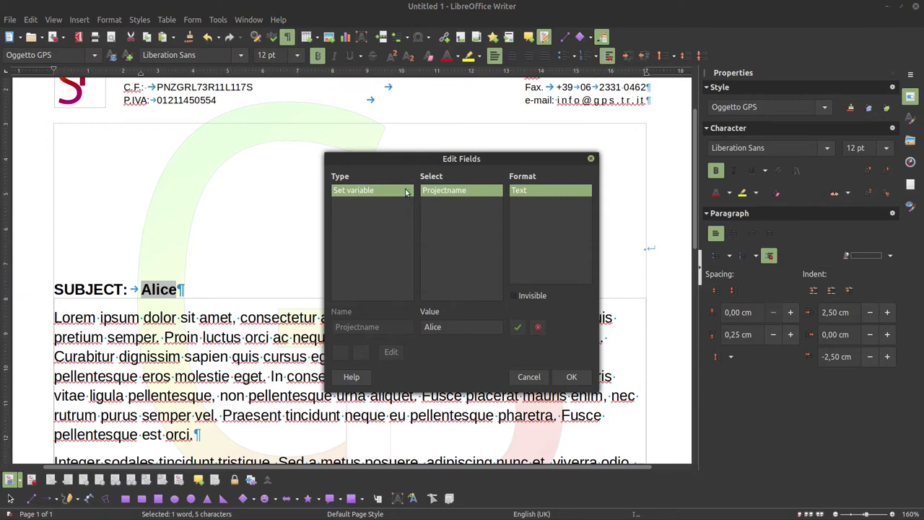
left_click_drag(503, 158, 478, 140)
double_click(409, 309)
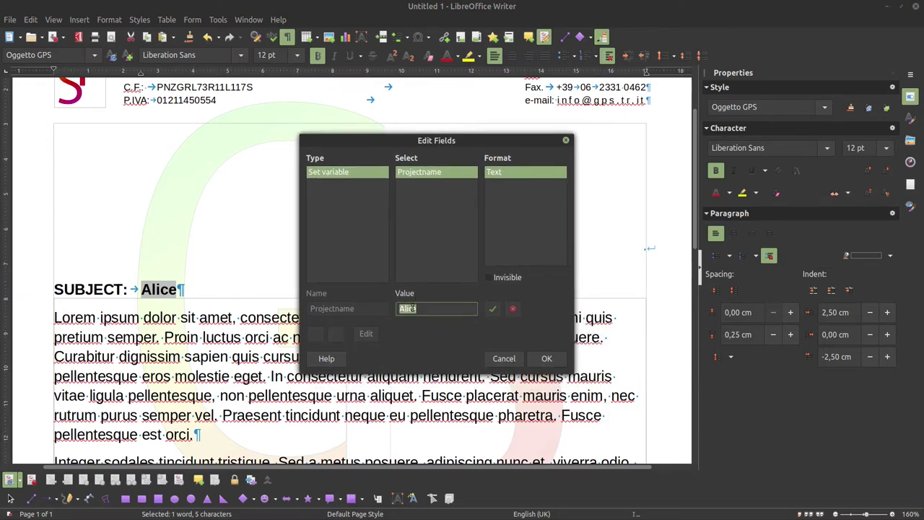
type("Mickey")
left_click(545, 359)
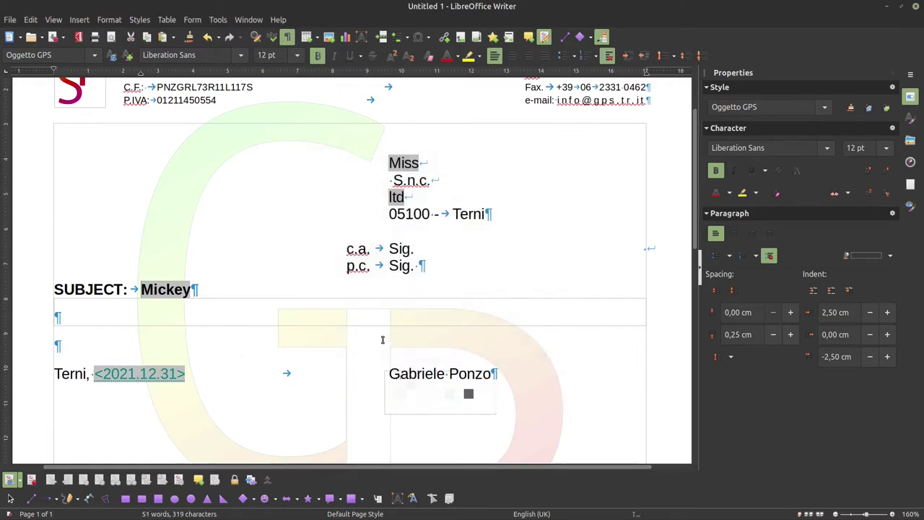
Enter the sentence "The Mickey project is really coooooool!" in the section below the subject line
left_click(238, 320)
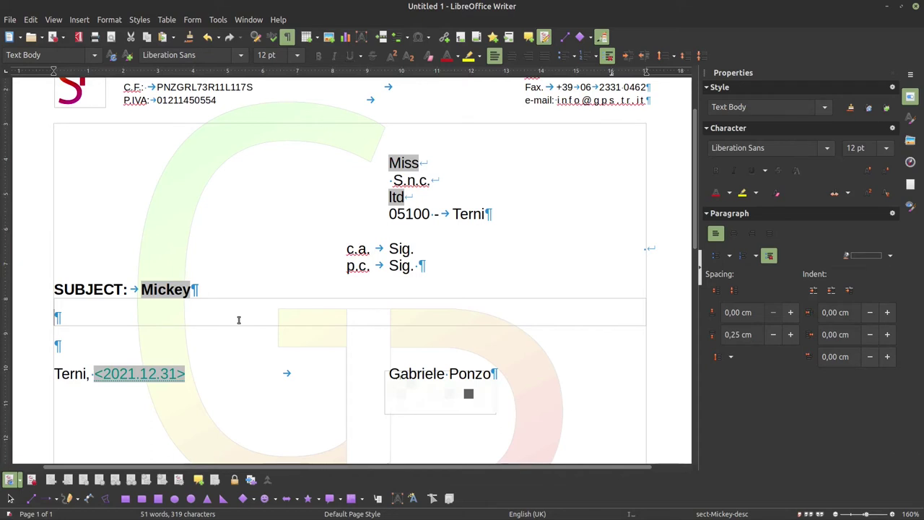
type("The Micj")
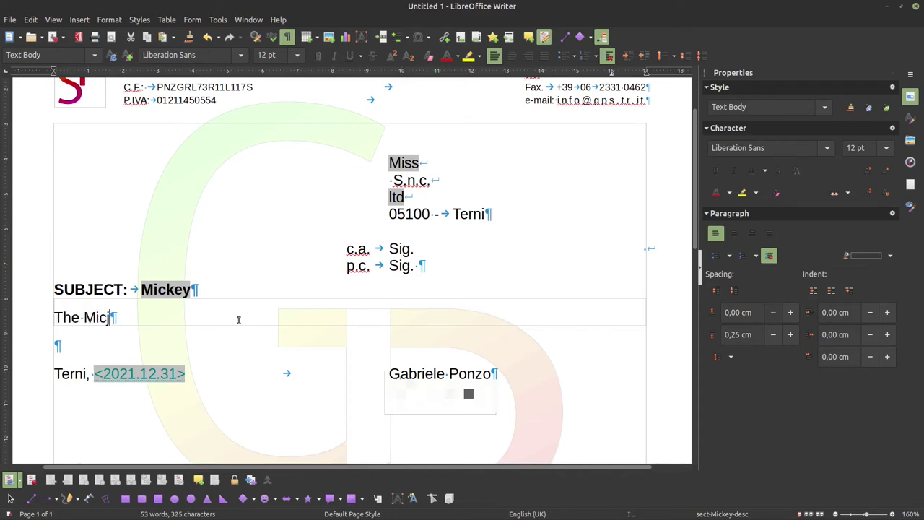
key("BackSpace")
type("key pro")
type("jec")
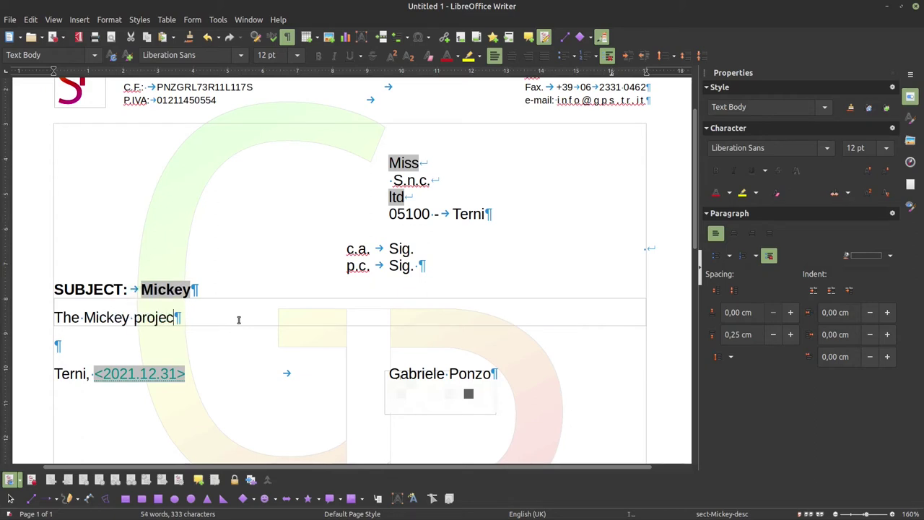
type("t is really ")
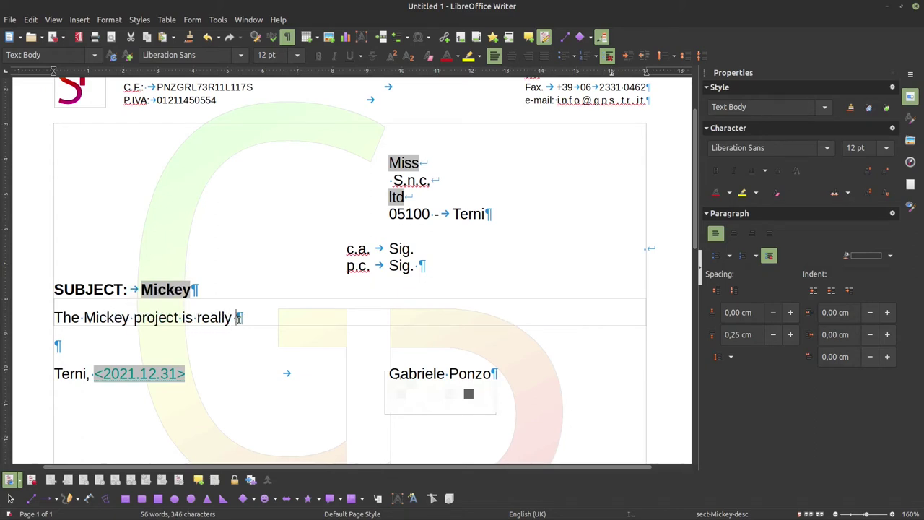
type("coooooool!")
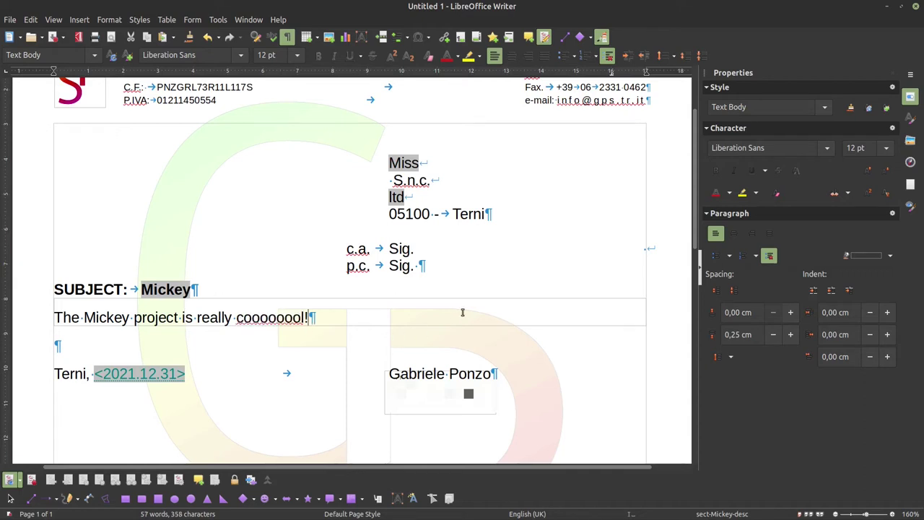
Set the value of the Projectname variable in the subject line to Barbie
double_click(177, 291)
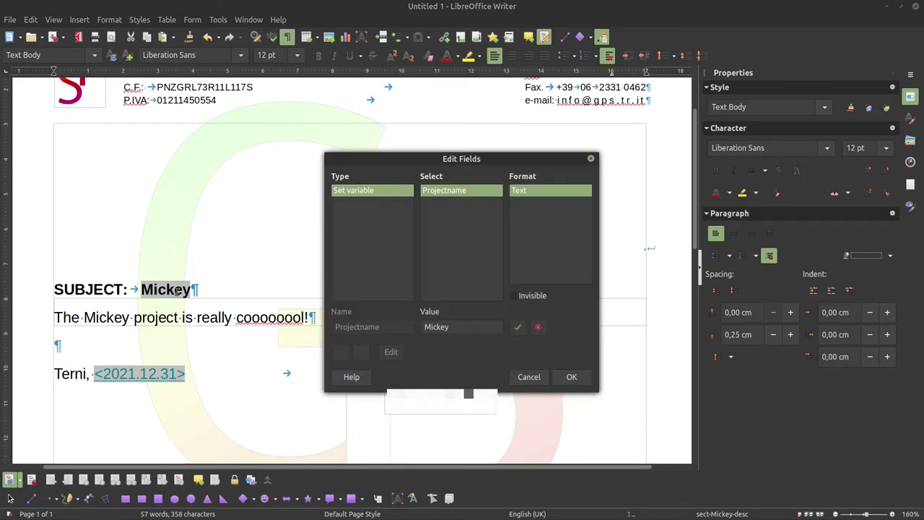
double_click(460, 328)
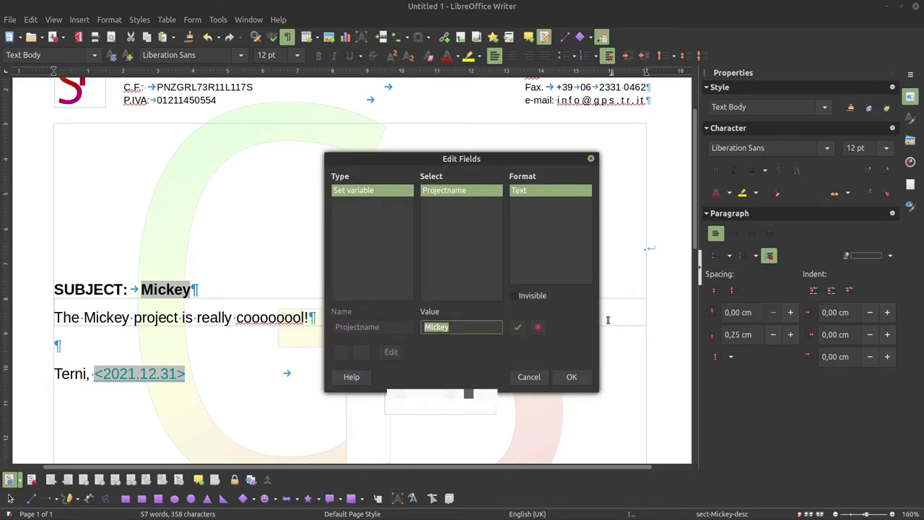
type("Barbie")
left_click(571, 377)
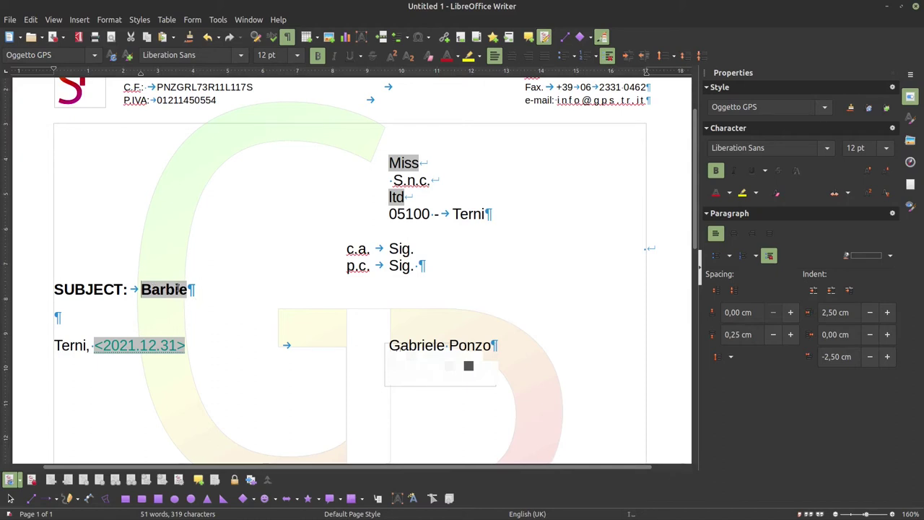
Set the Projectname variable in the subject line to Alice and review the section text down to the signature
double_click(177, 289)
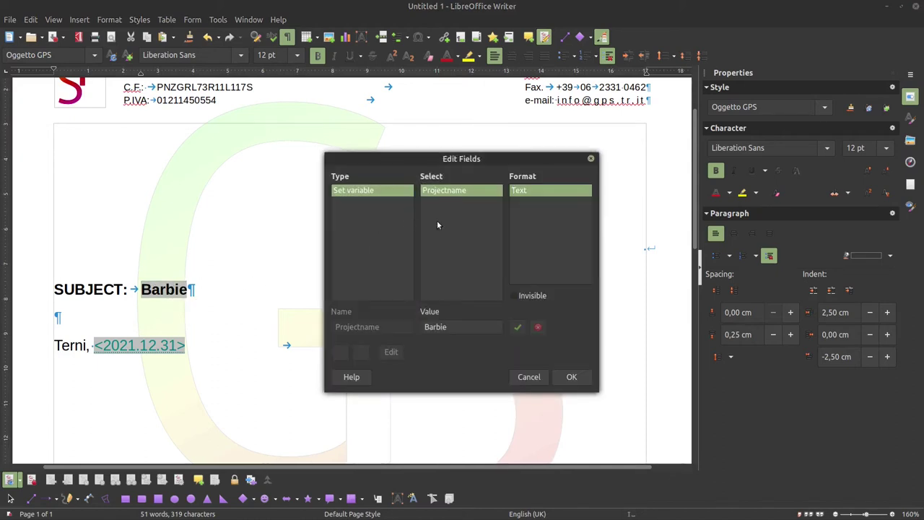
double_click(451, 328)
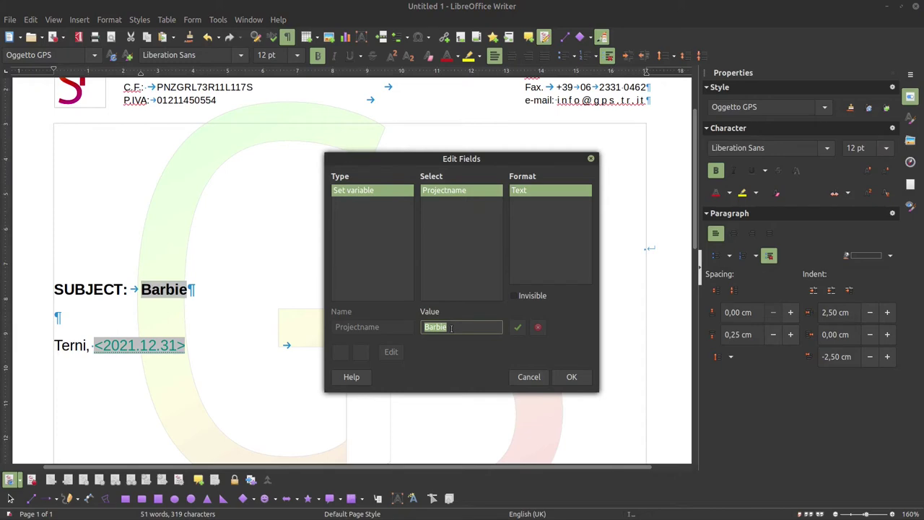
type("Alice")
left_click(572, 377)
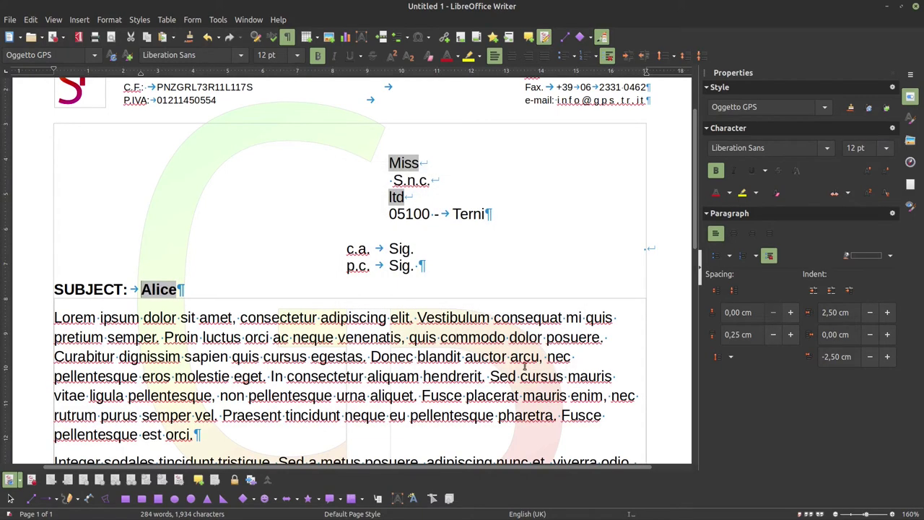
scroll(349, 280, "down", 3)
scroll(350, 281, "down", 6)
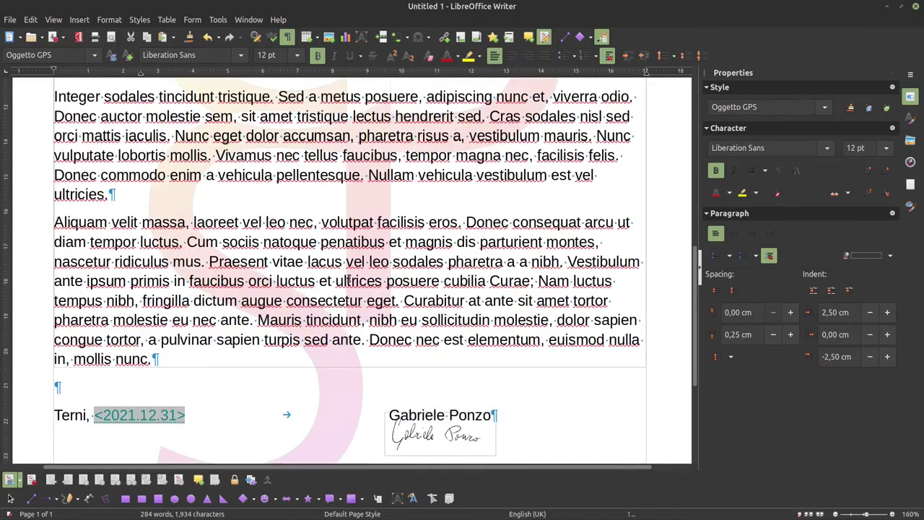
scroll(350, 278, "up", 5)
scroll(349, 280, "up", 3)
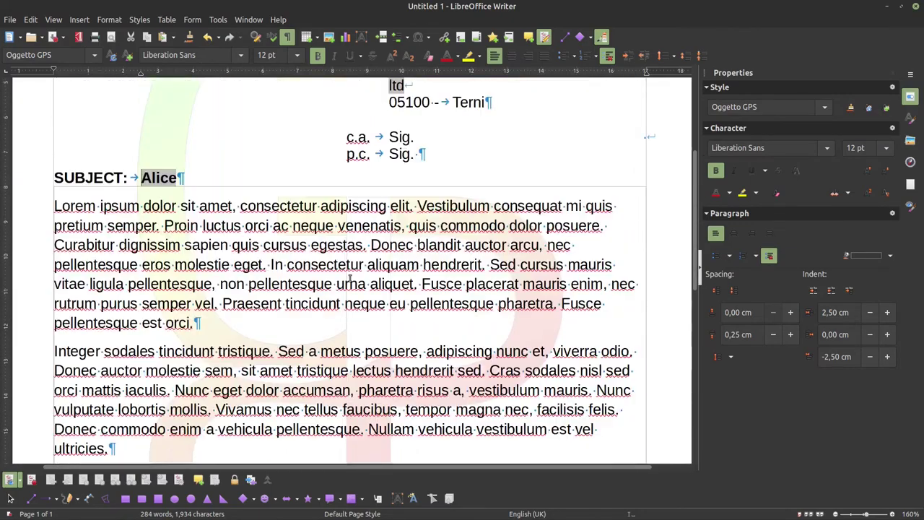
Switch to the presentation window with the slide on creating a template
key("alt+Tab")
key("Tab")
key("Tab")
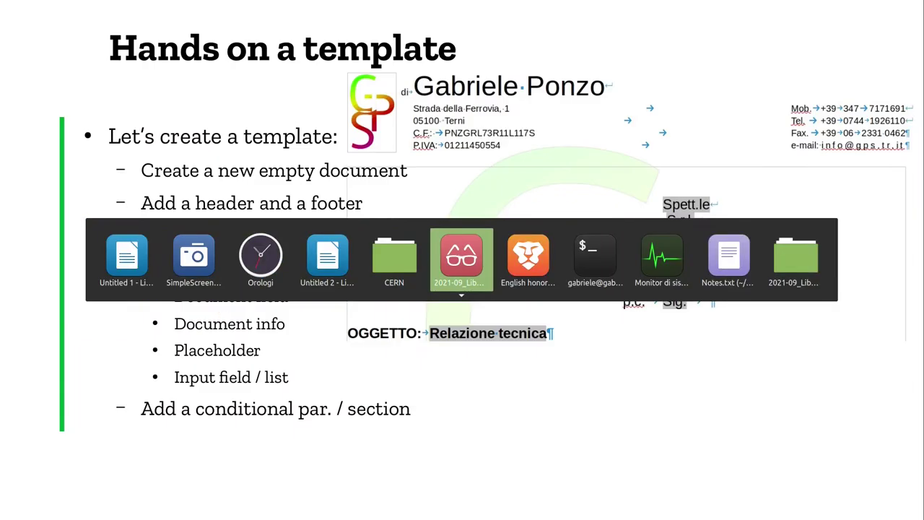
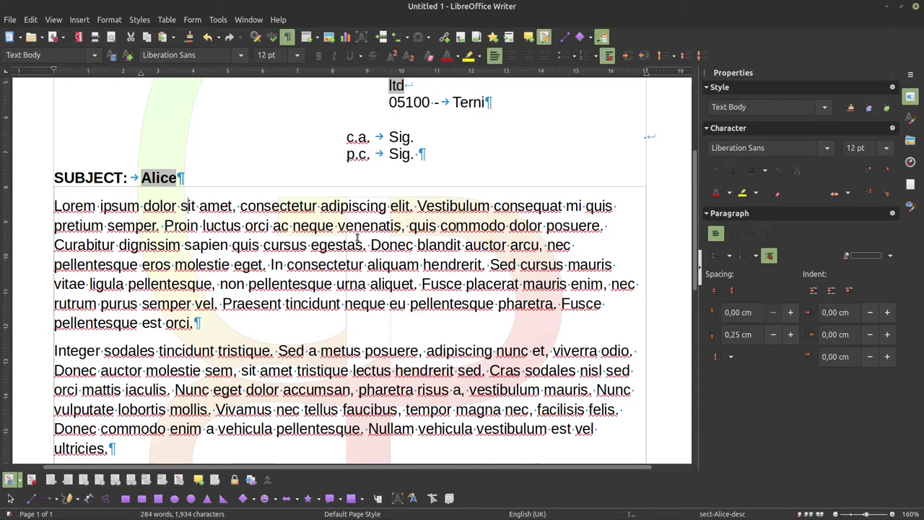
Remove the entire letterhead content from the page header
scroll(375, 237, "up", 5)
scroll(374, 237, "up", 1)
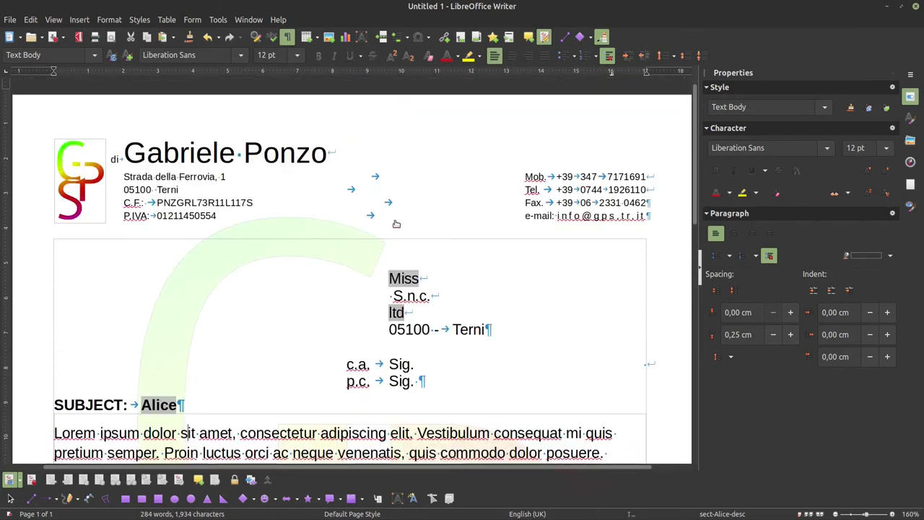
left_click(576, 193)
key("ctrl+a")
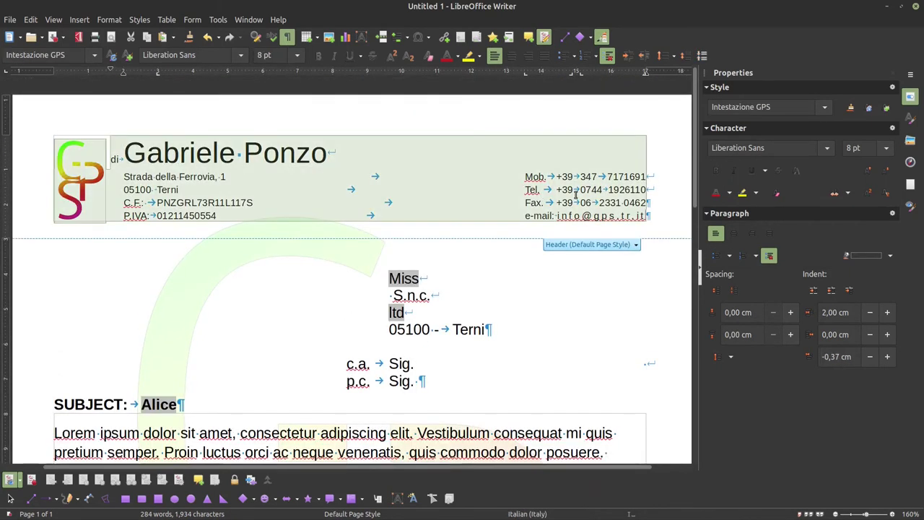
key("Delete")
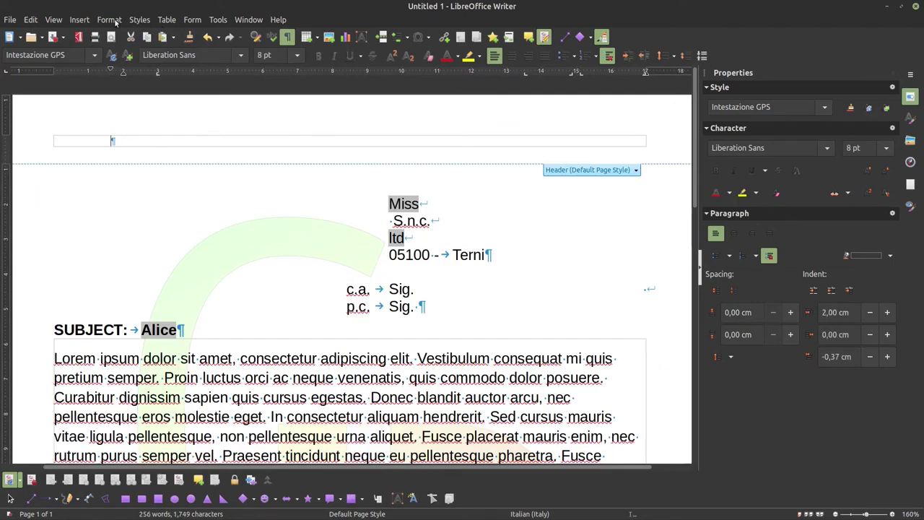
Insert a write-protected section named sect-Header in the empty page header, without a password
left_click(79, 19)
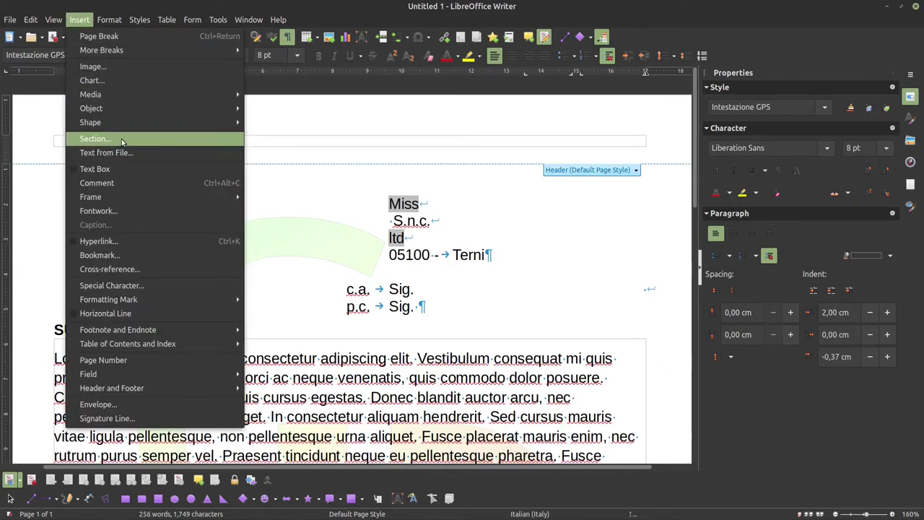
left_click(286, 146)
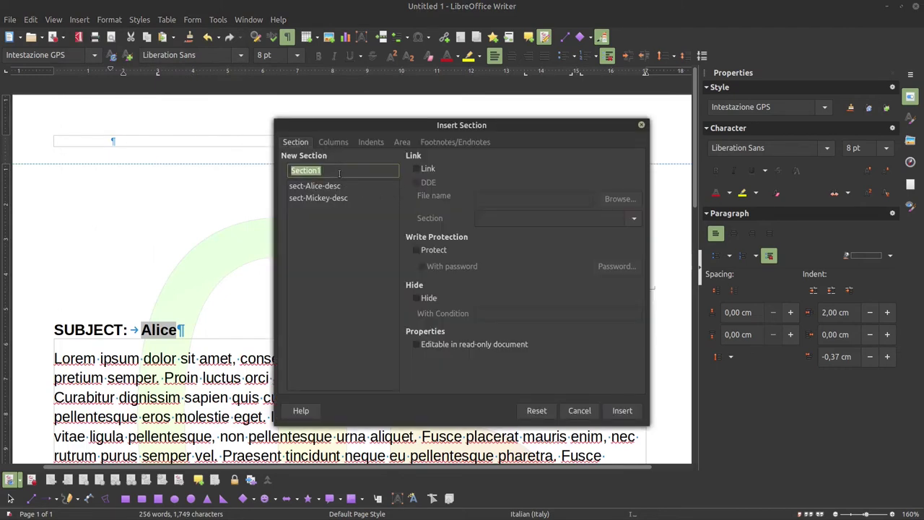
type("sect")
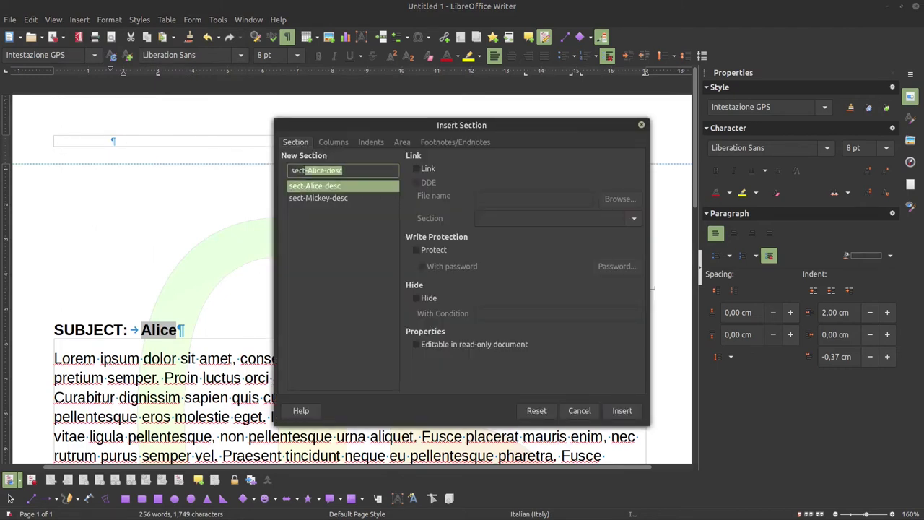
type("-Header")
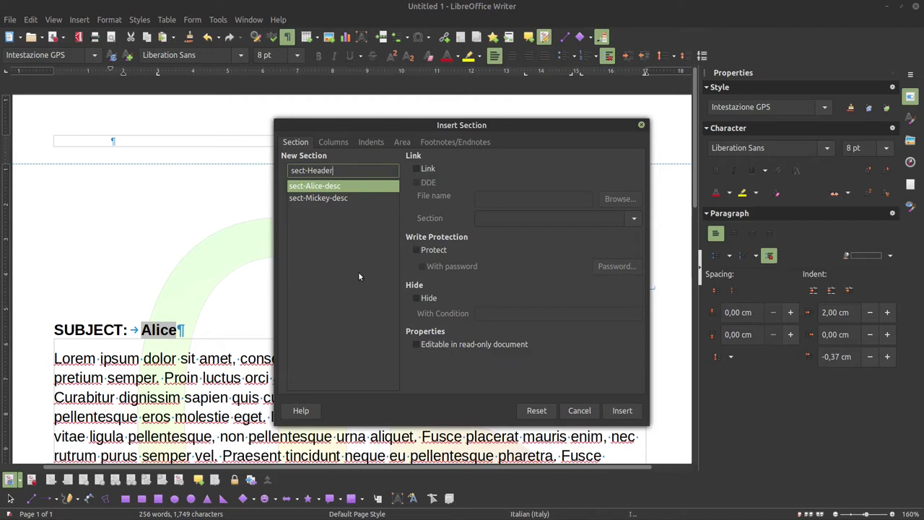
left_click(436, 251)
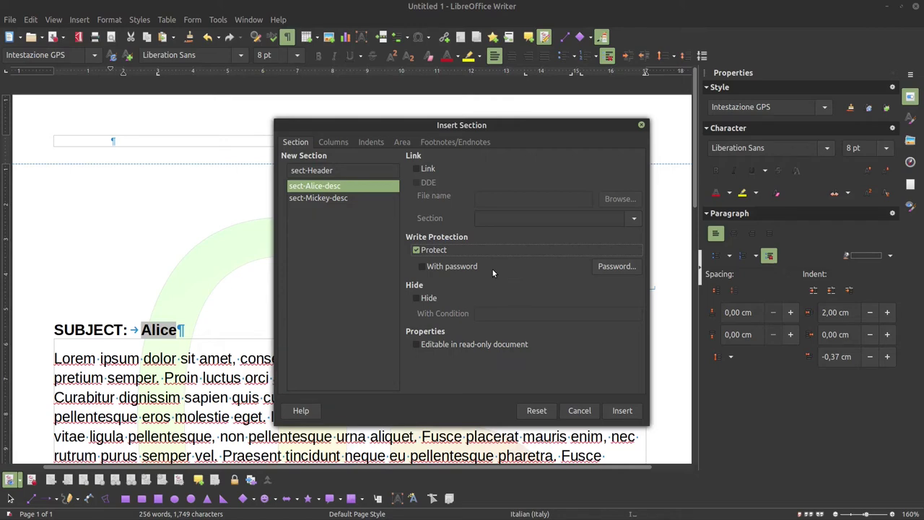
left_click(630, 418)
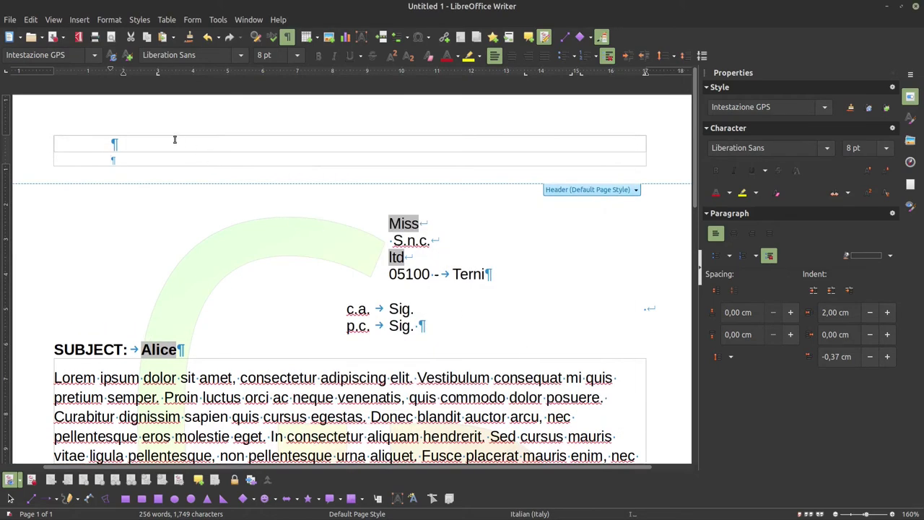
Try to enter the letter a in the write-protected header section
left_click(226, 164)
type("a")
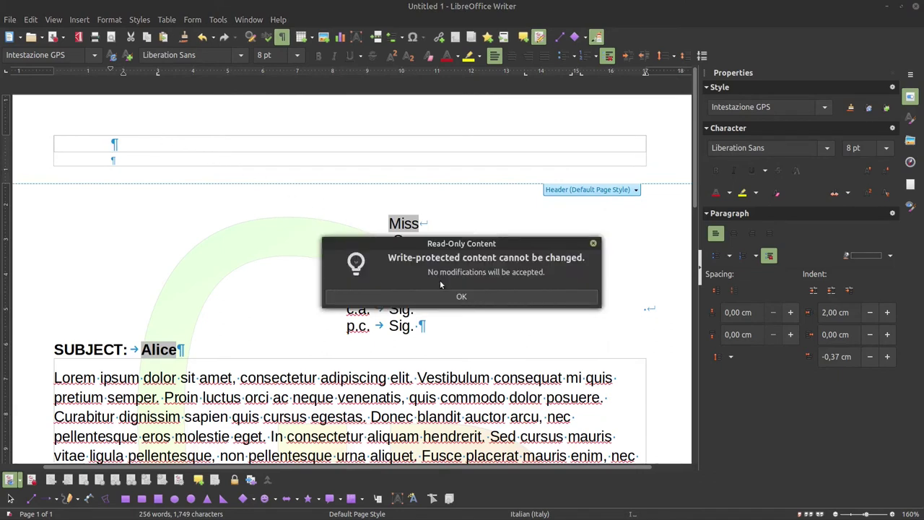
left_click(461, 296)
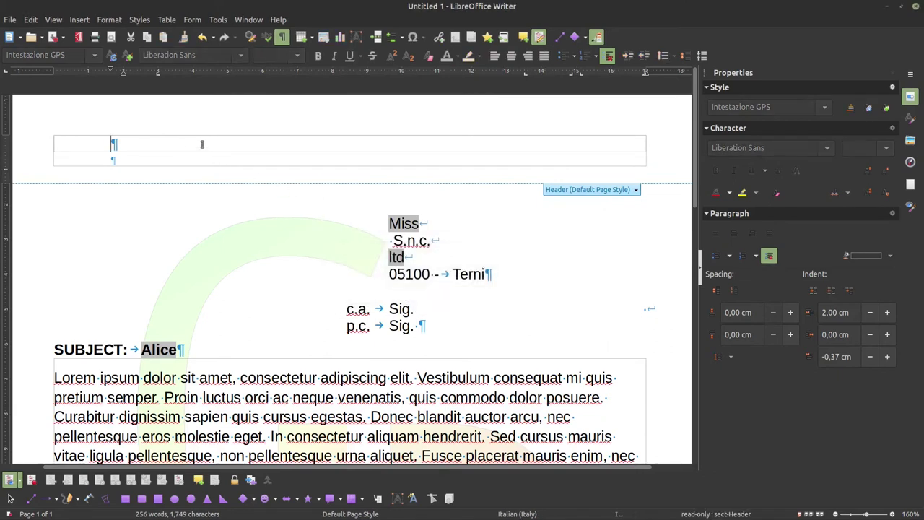
Turn off write protection for the sect-Header section
left_click(109, 20)
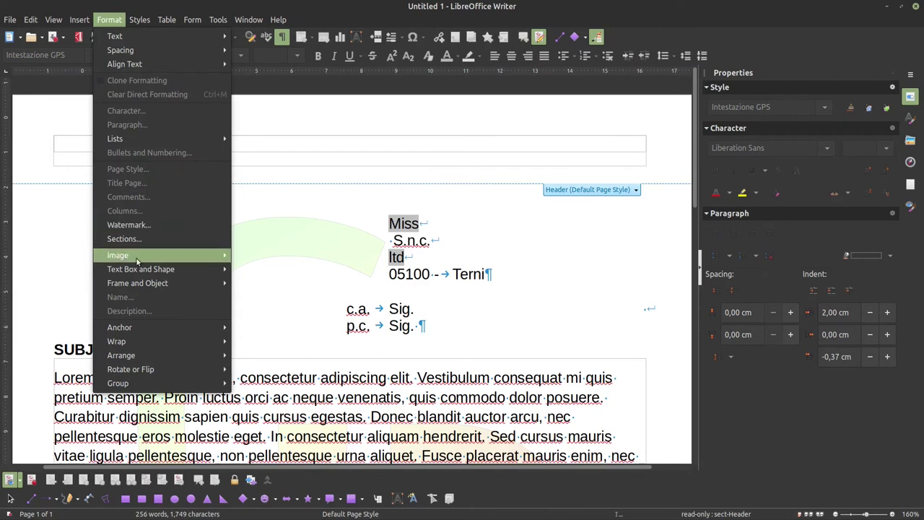
left_click(123, 238)
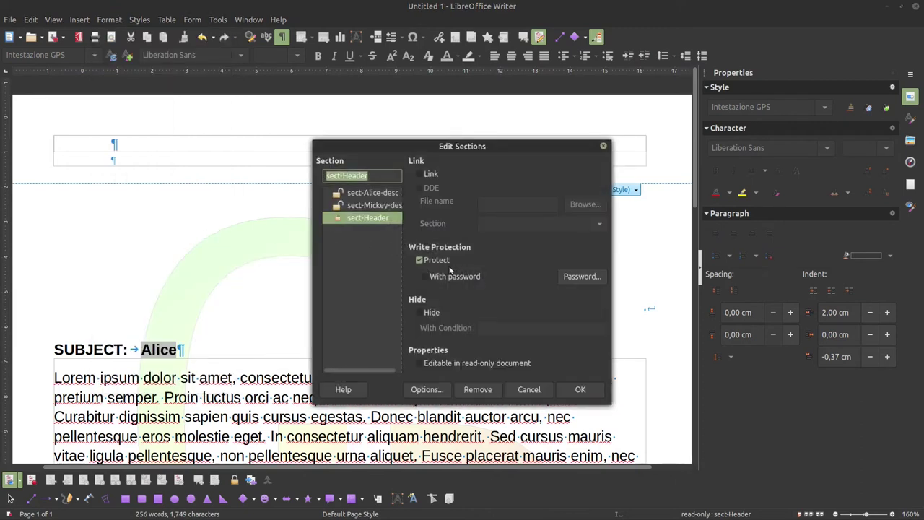
left_click(447, 262)
left_click(582, 391)
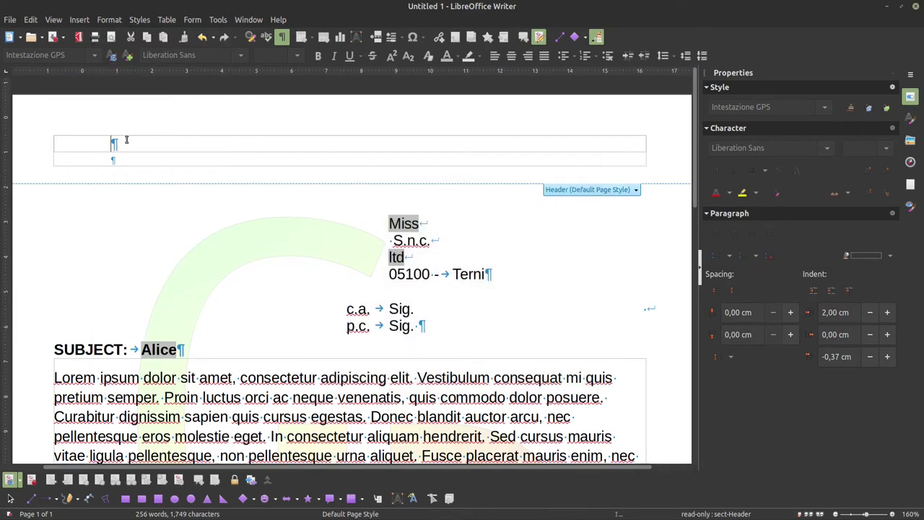
Paste the letterhead content into the sect-Header section and remove the empty paragraph below it
key("ctrl+v")
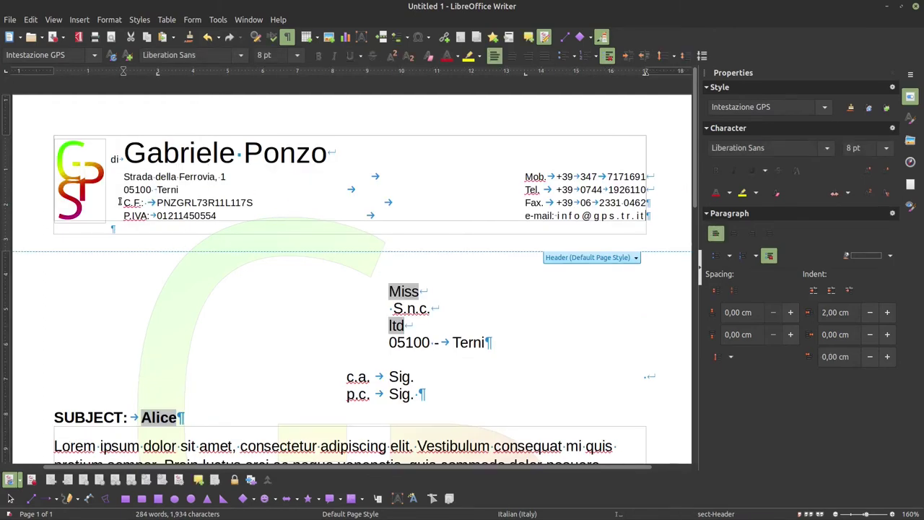
left_click(126, 230)
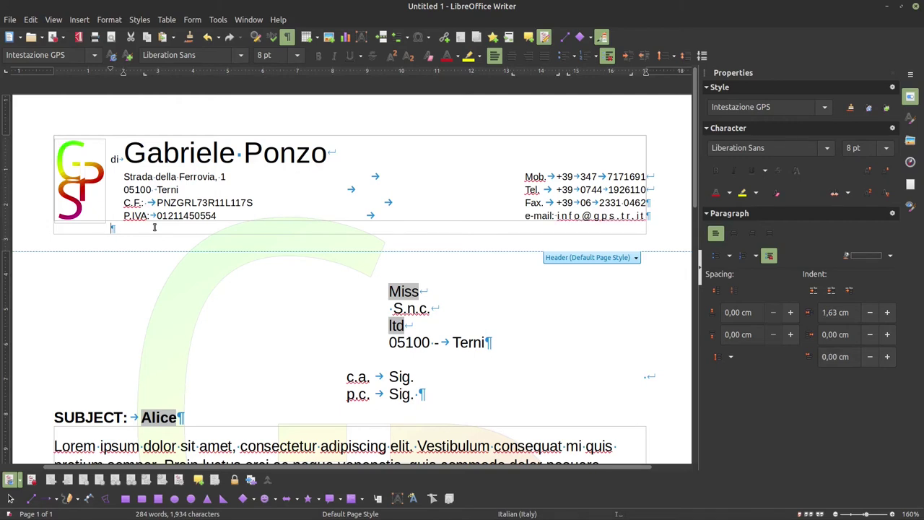
key("BackSpace")
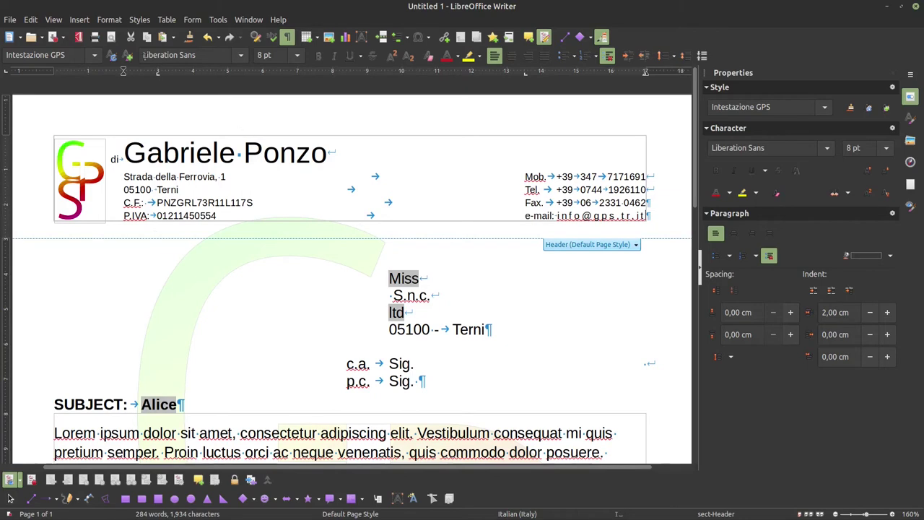
Turn write protection back on for the sect-Header section containing the letterhead
left_click(117, 20)
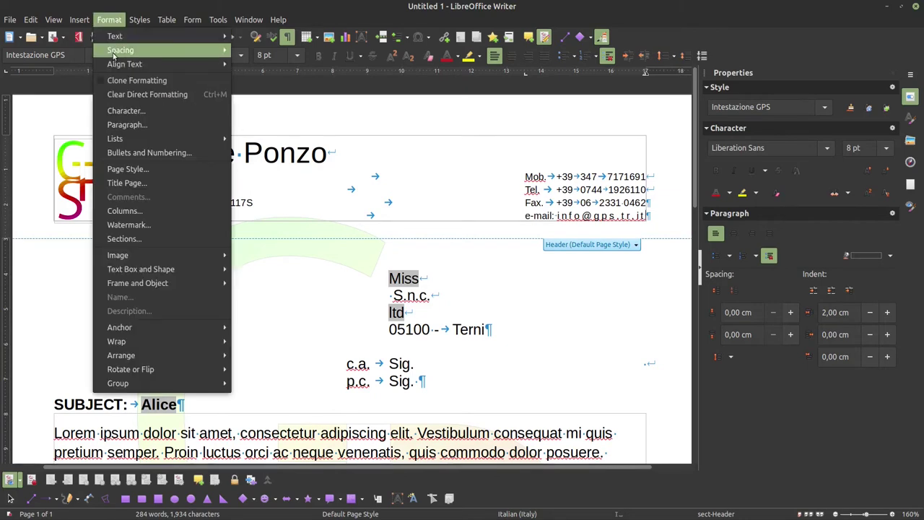
left_click(146, 238)
left_click(422, 263)
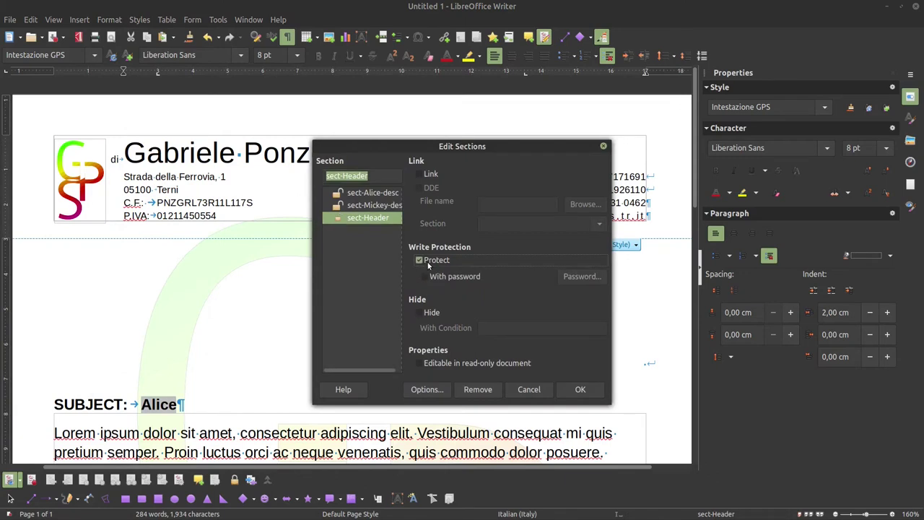
left_click(582, 389)
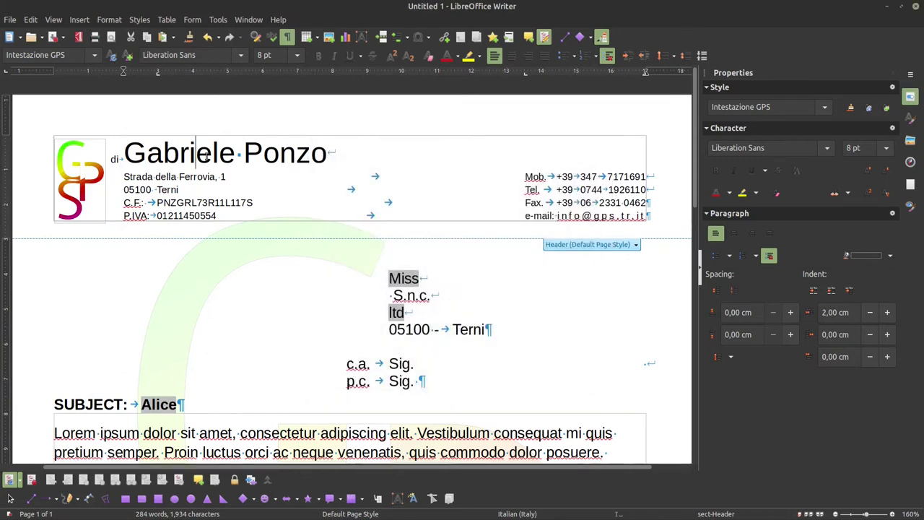
Try to enter the letter a in the write-protected header section and to delete its logo image
key("a")
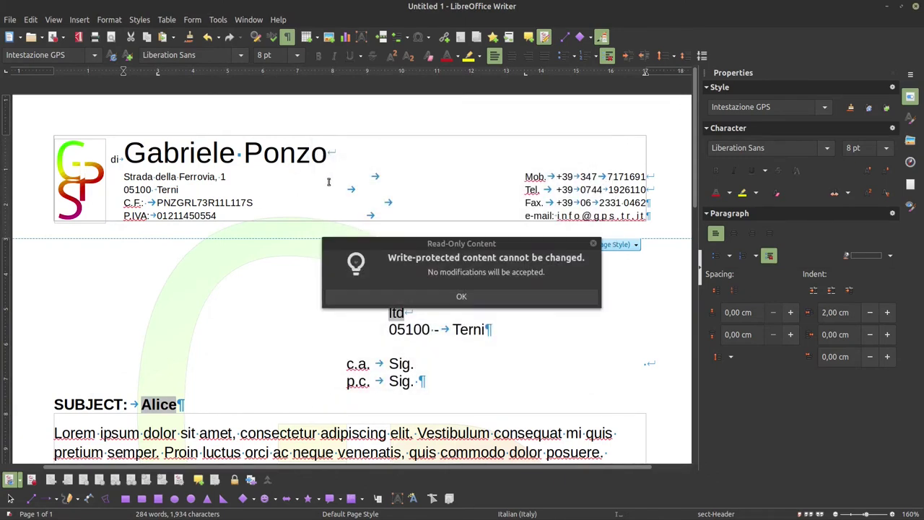
left_click(462, 297)
left_click(79, 180)
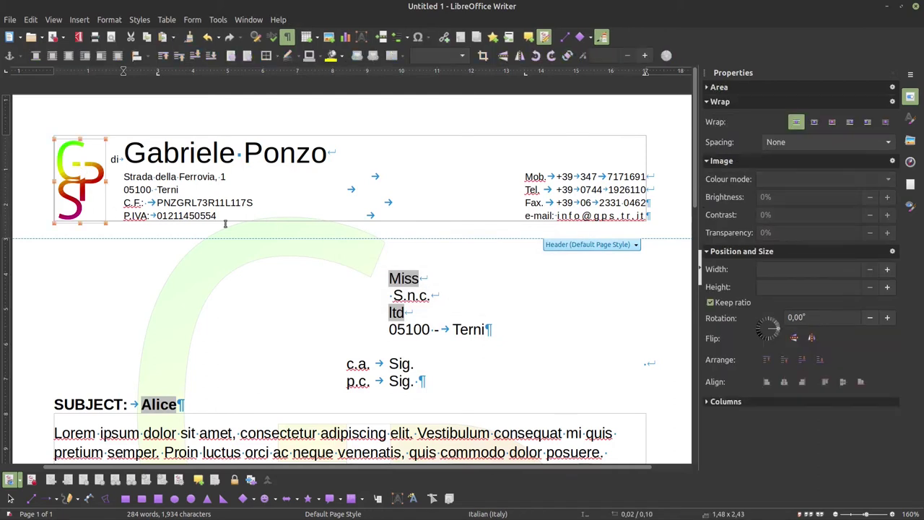
key("Delete")
key("Return")
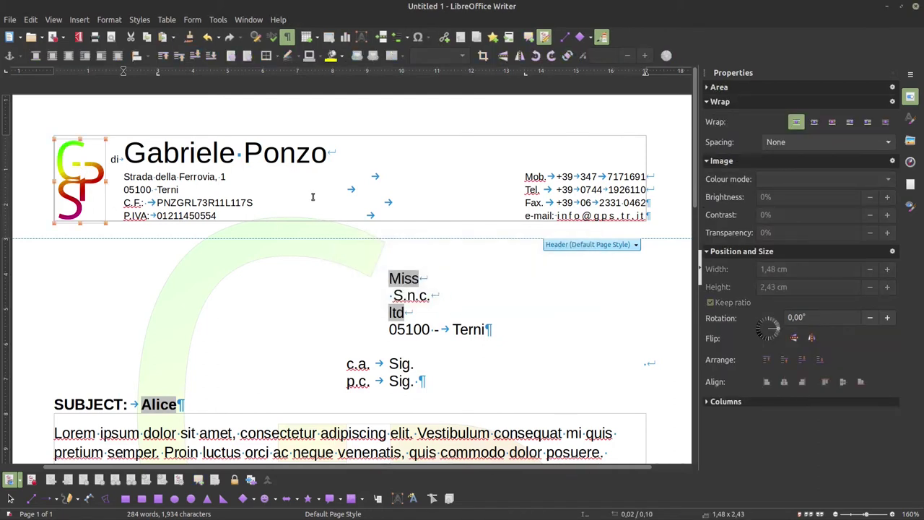
Turn off write protection for the sect-Header section so that it can be edited
left_click(312, 196)
left_click(108, 20)
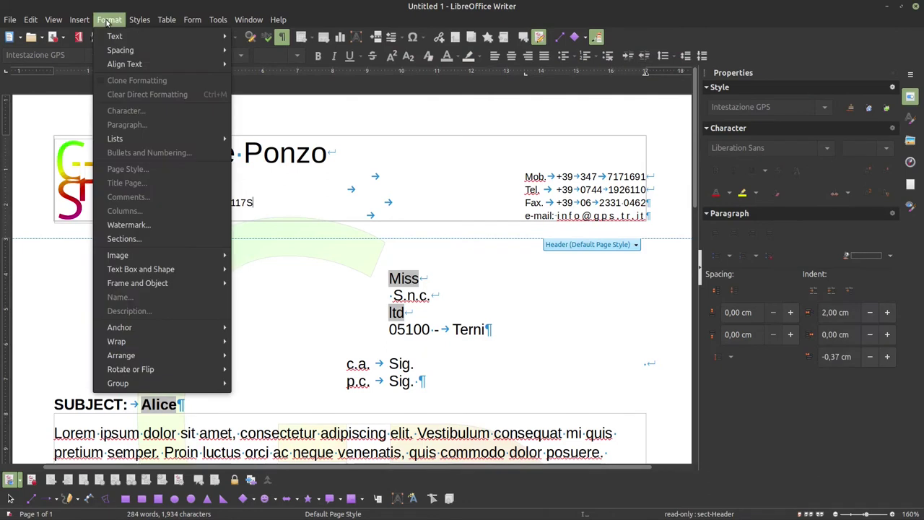
mouse_move(165, 257)
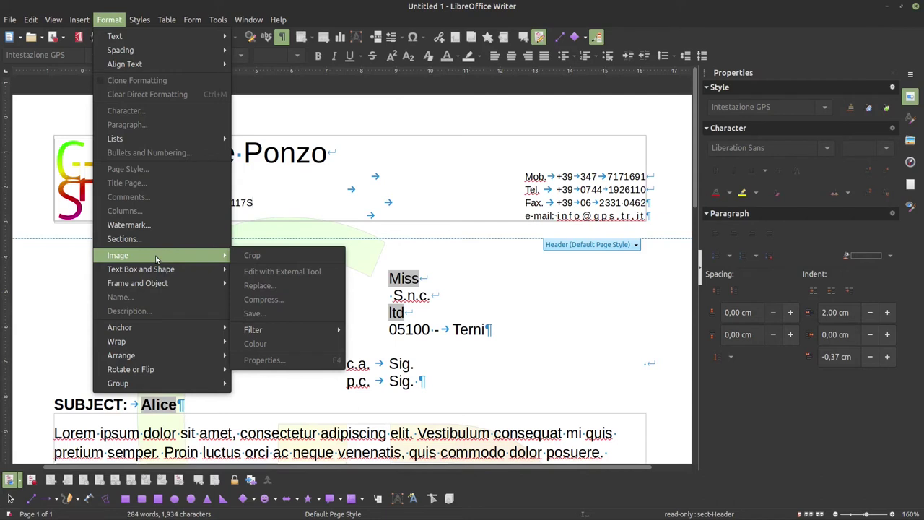
left_click(173, 238)
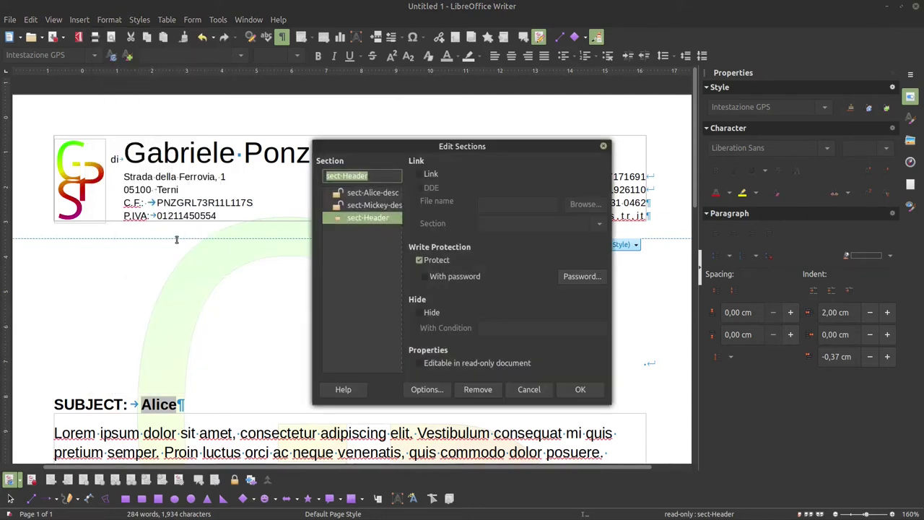
left_click(435, 260)
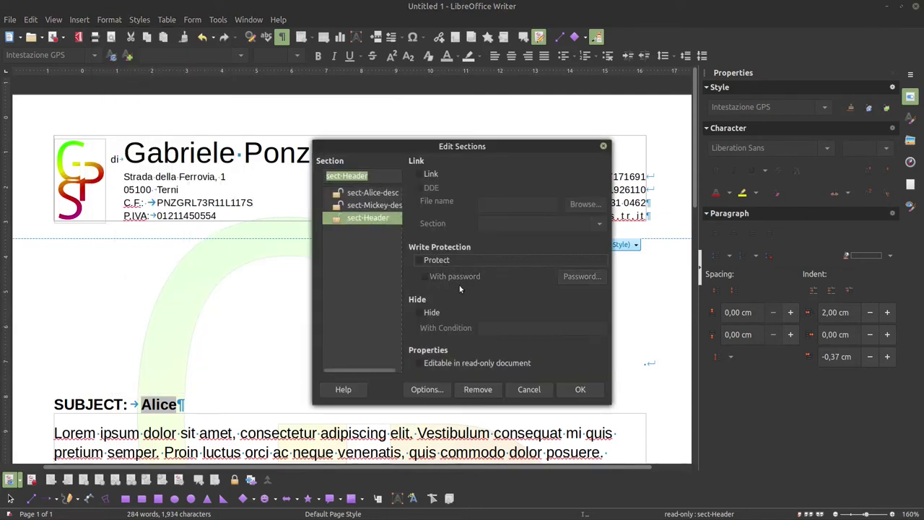
left_click(580, 390)
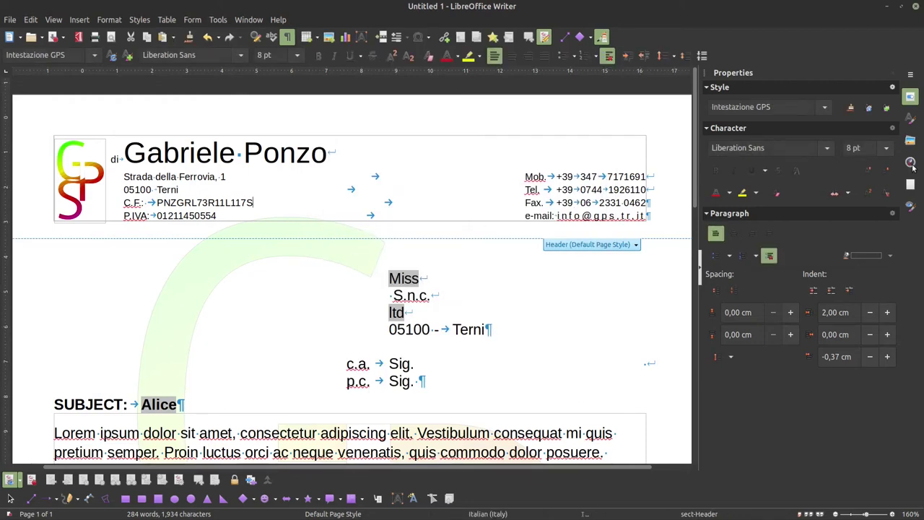
Insert the blue gradient double up-arrow from the Gallery's Arrows theme into the letter
left_click(910, 141)
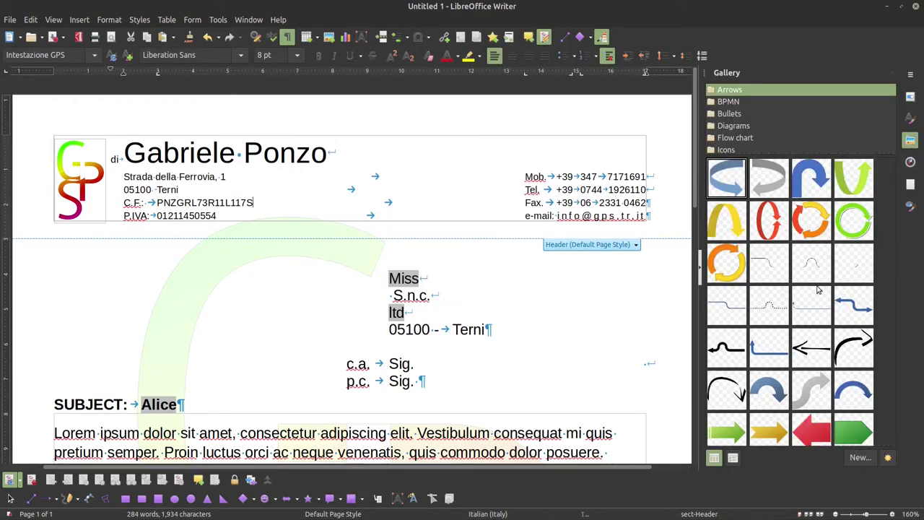
scroll(819, 289, "down", 10)
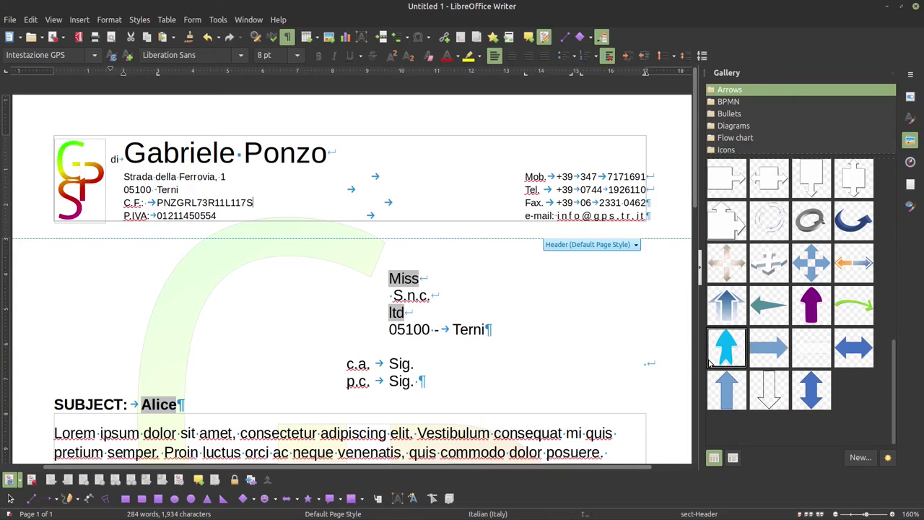
scroll(580, 343, "left", 2)
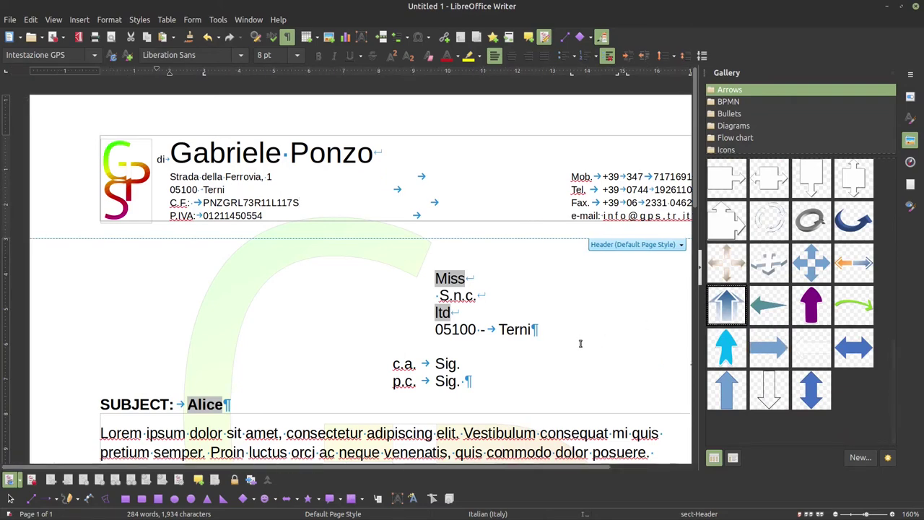
scroll(596, 316, "right", 4)
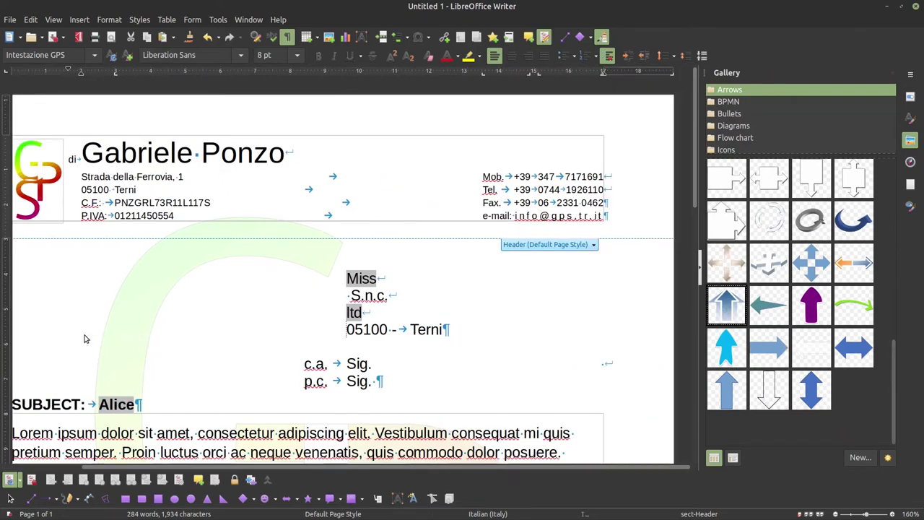
left_click_drag(84, 339, 84, 339)
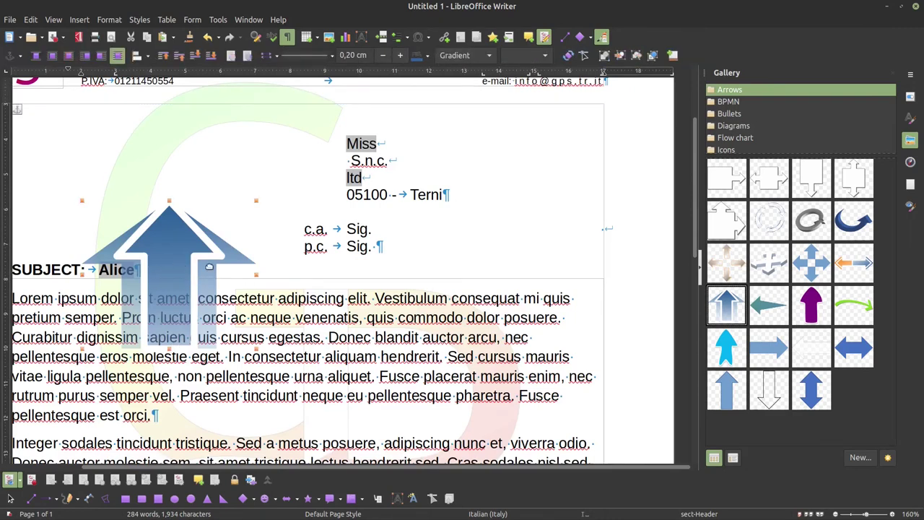
Narrow the arrow to about 2.21 × 4.25 cm and move it over the header's logo
left_click_drag(255, 276, 153, 274)
left_click_drag(207, 256, 104, 183)
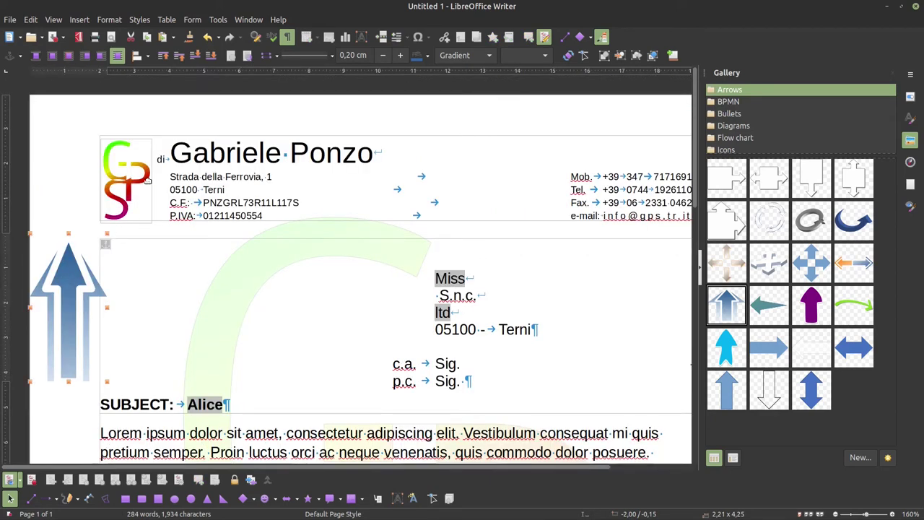
left_click_drag(59, 244, 86, 142)
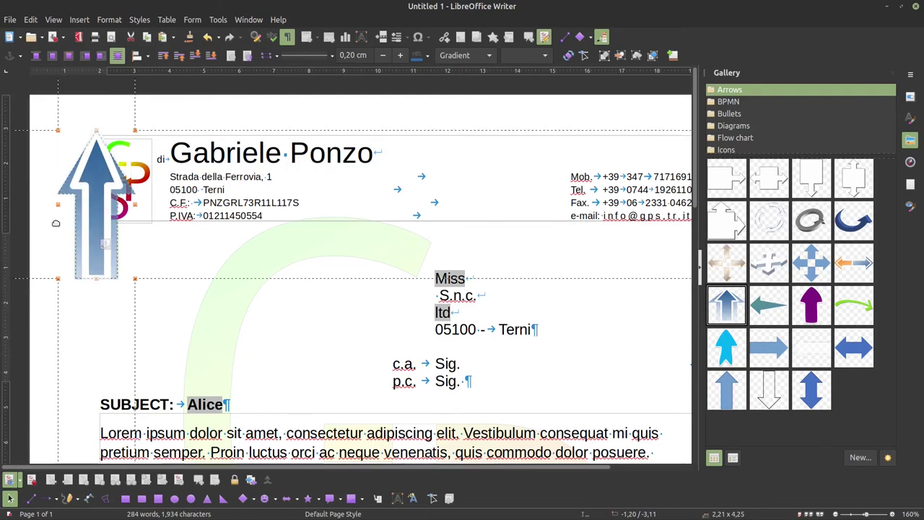
Undo the last arrow changes, redo one of them, and place the arrow in the page's left margin just below the header
key("ctrl+z")
key("ctrl+z")
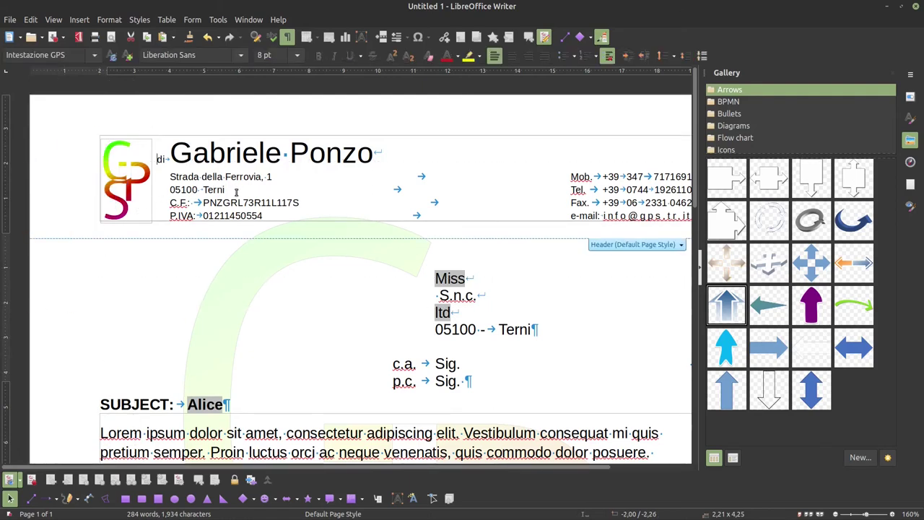
key("ctrl+y")
left_click(100, 207)
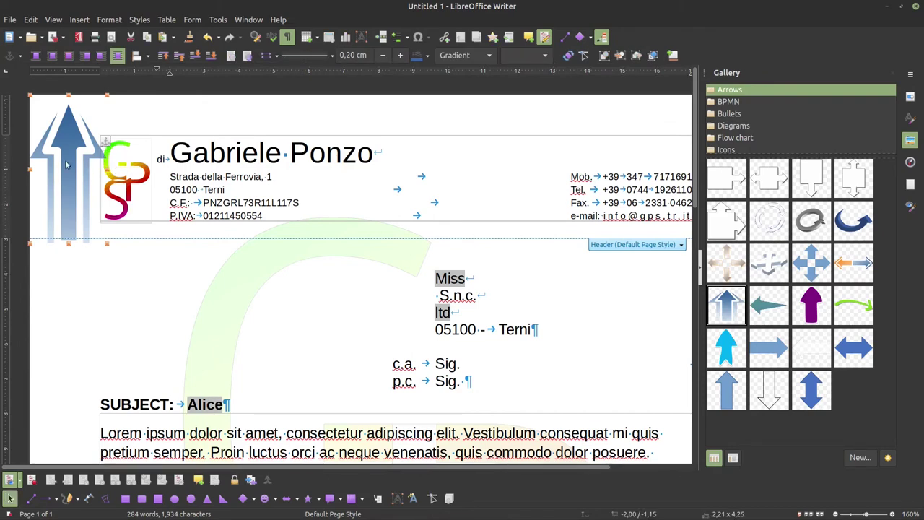
left_click_drag(65, 148, 43, 290)
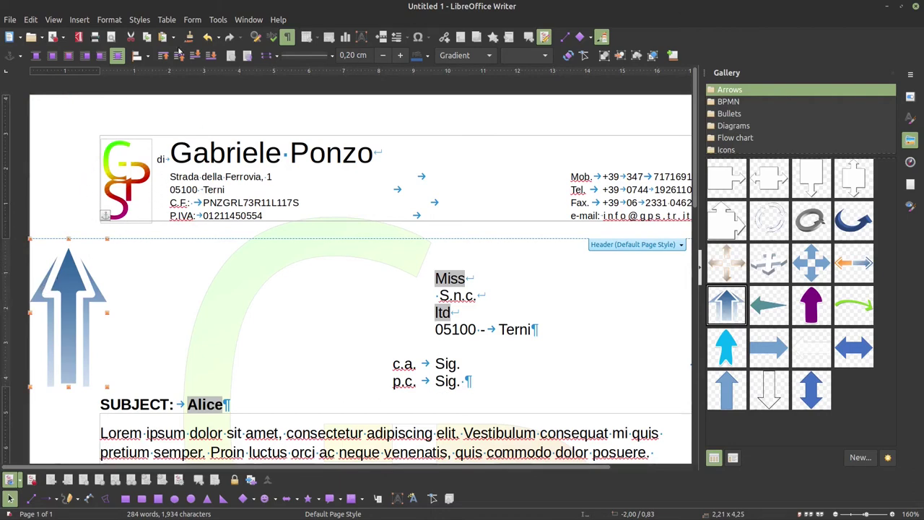
Write-protect the sect-Header section again and check whether the logo and the arrow can still be selected
left_click(110, 20)
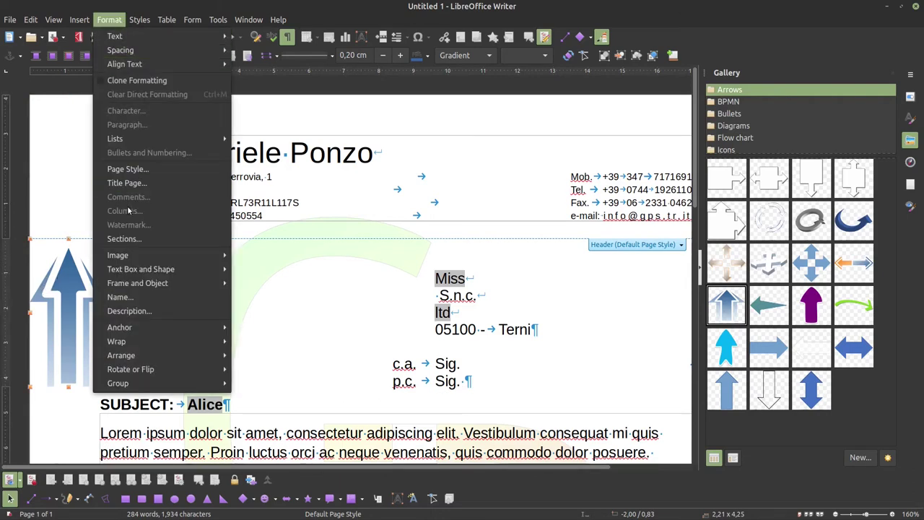
left_click(150, 238)
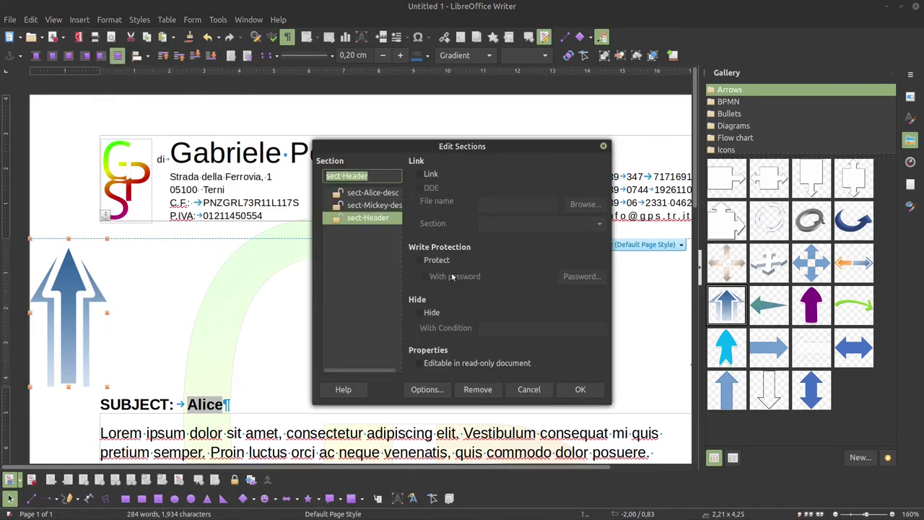
left_click(420, 260)
left_click(579, 389)
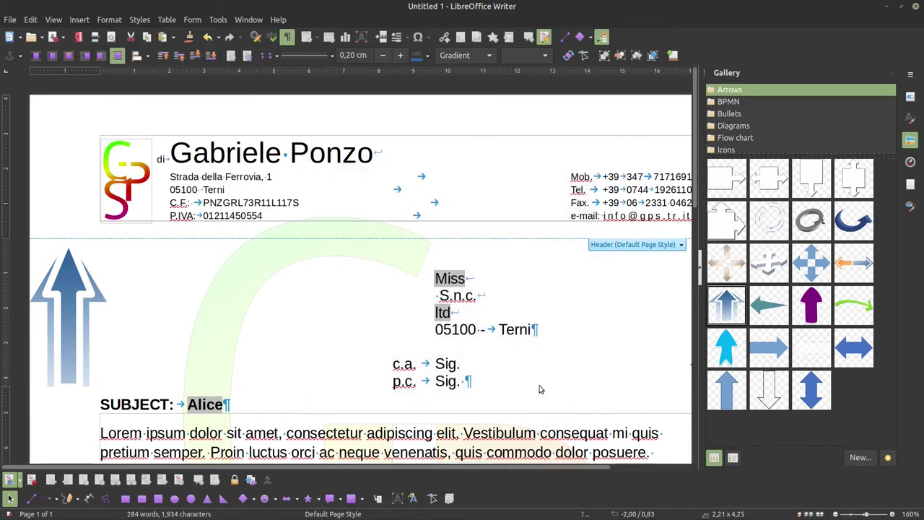
left_click(134, 167)
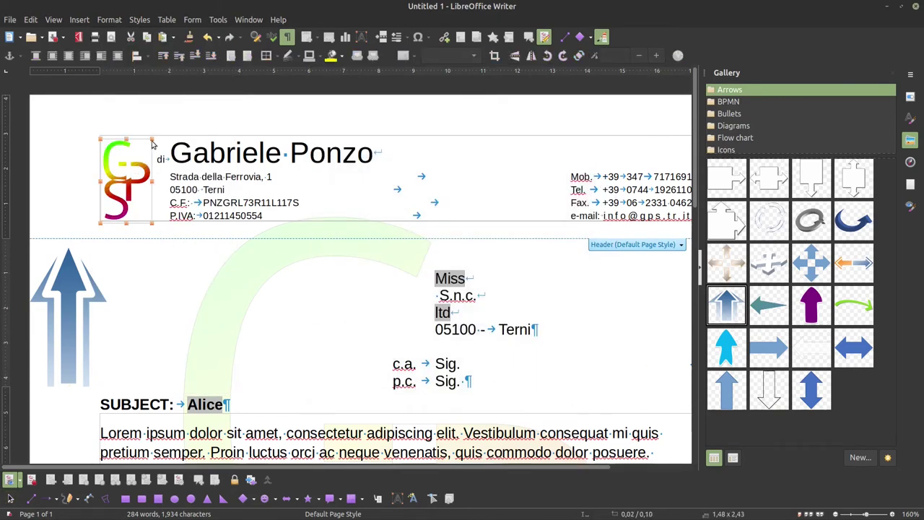
left_click(70, 249)
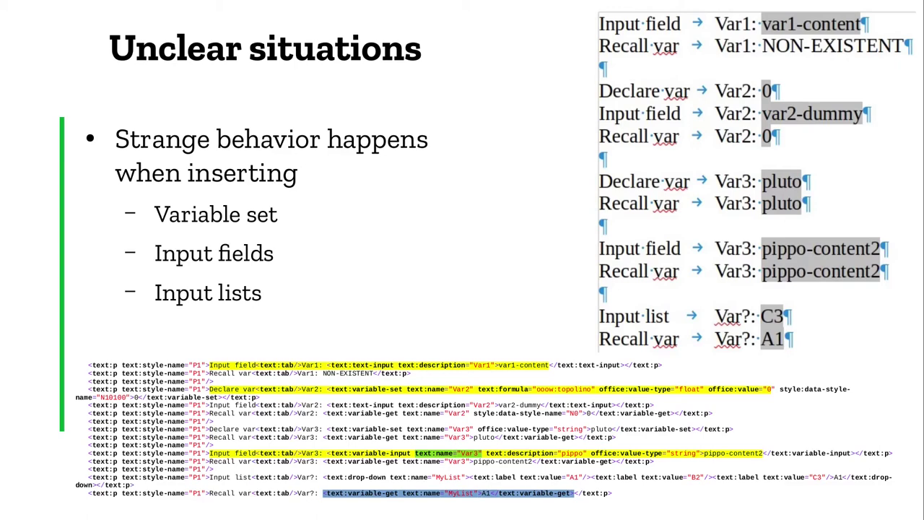
Switch from the slides back to LibreOffice Writer and inspect the Projectname variable field in the SUBJECT line, leaving its value as it is
key("alt+Tab")
key("alt+Tab")
key("alt+Tab")
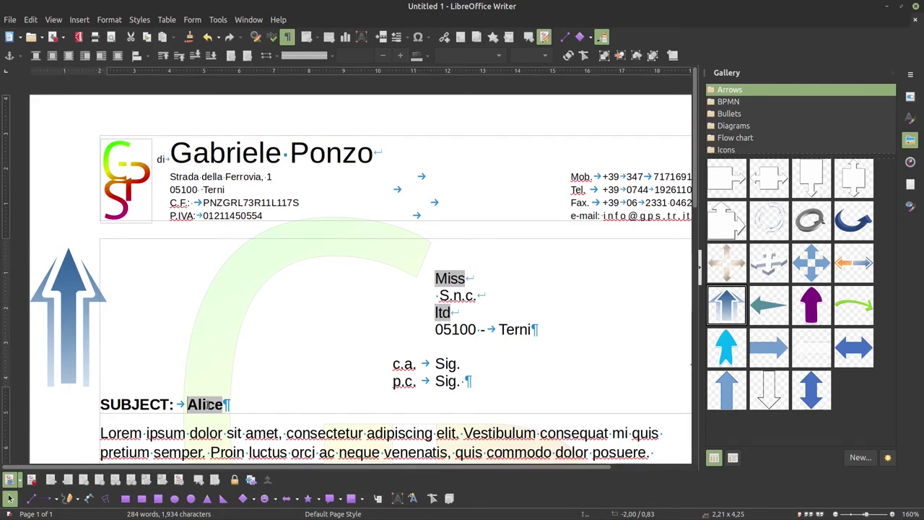
double_click(208, 406)
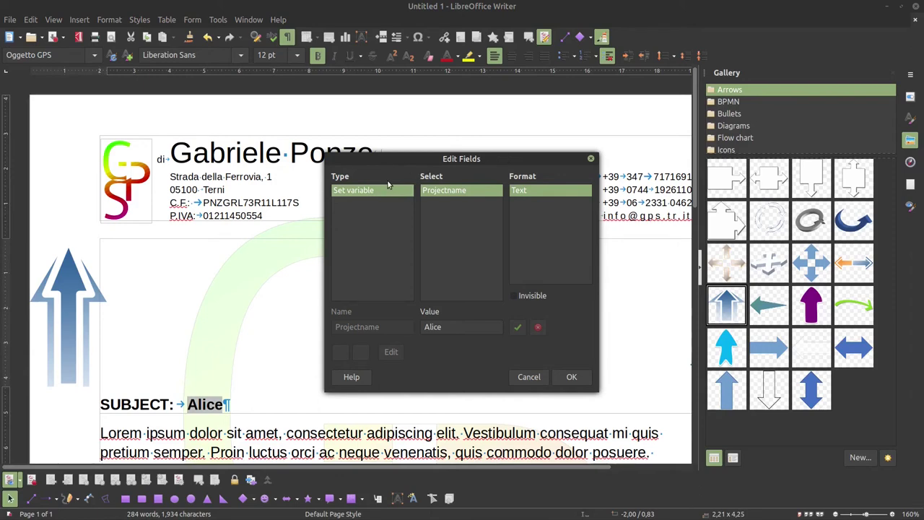
double_click(457, 327)
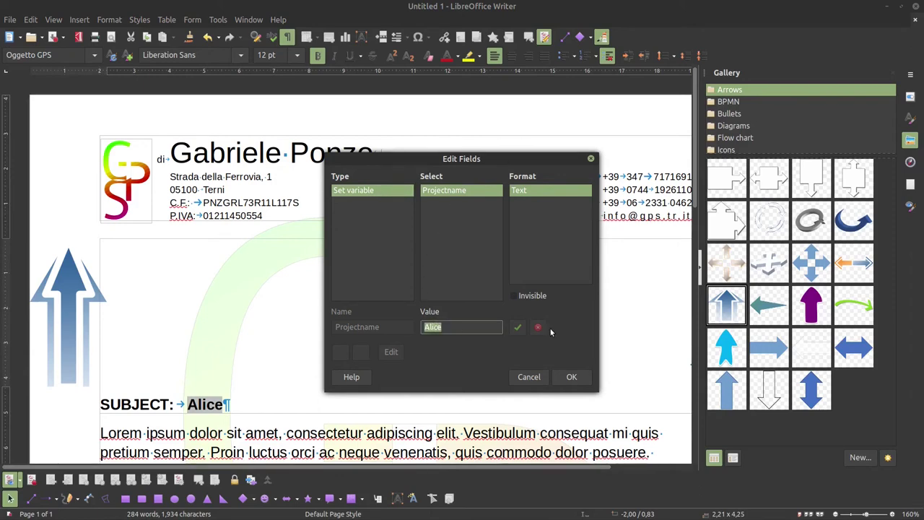
left_click_drag(505, 158, 458, 143)
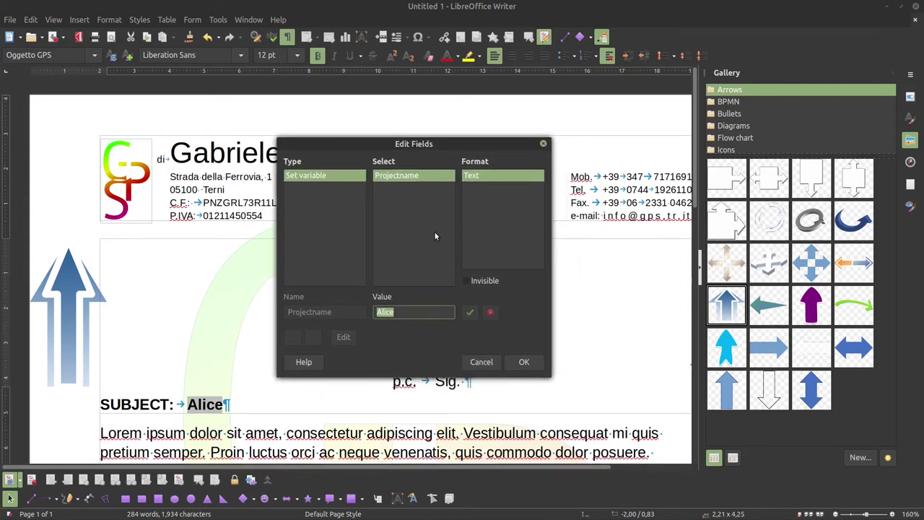
left_click(481, 363)
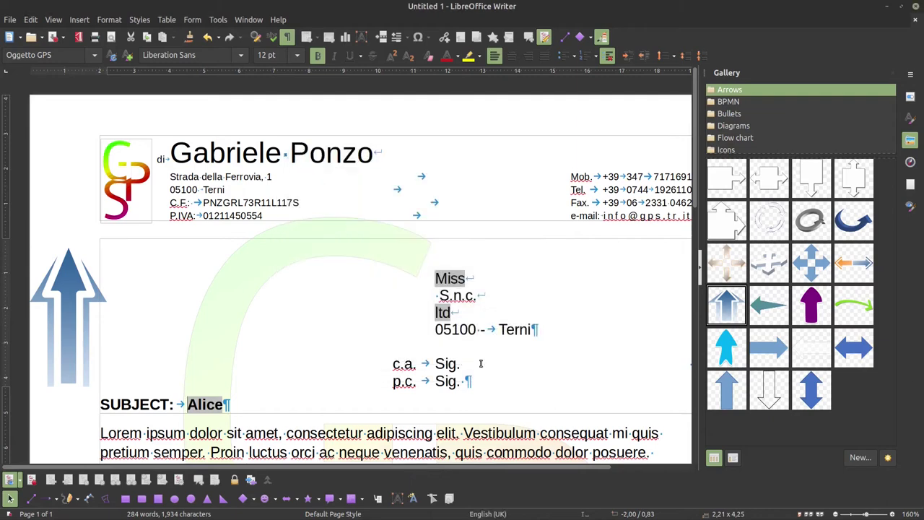
Inspect the Title list field and the Company-Address input field in the address block, leaving both unchanged, and switch to the slides
left_click(453, 281)
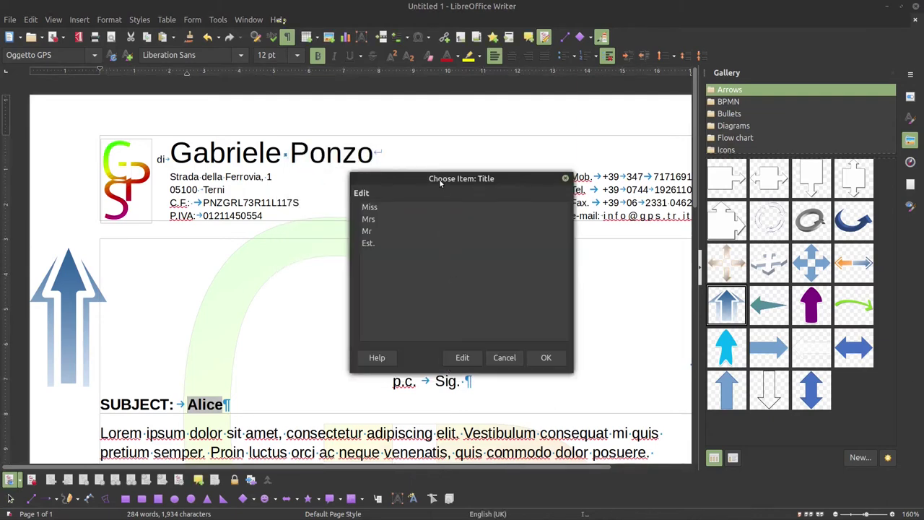
left_click_drag(436, 185, 224, 137)
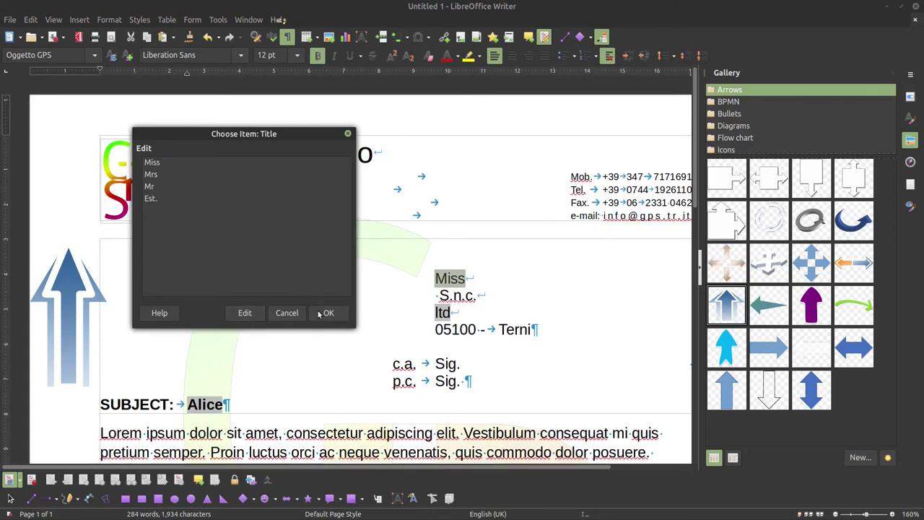
left_click(289, 313)
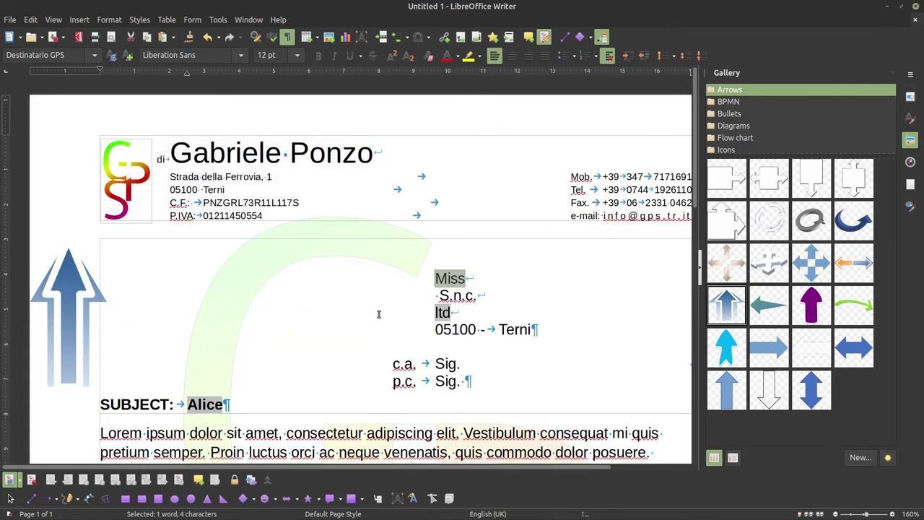
double_click(443, 312)
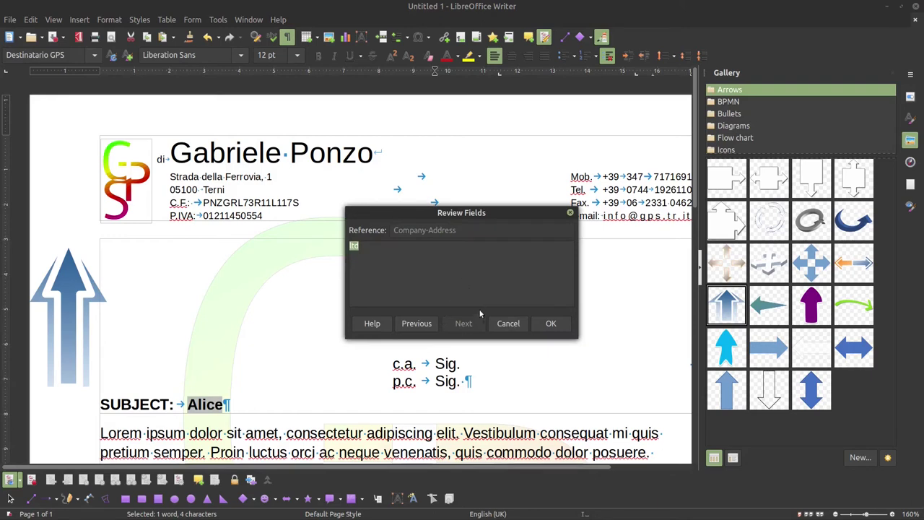
left_click_drag(448, 213, 234, 177)
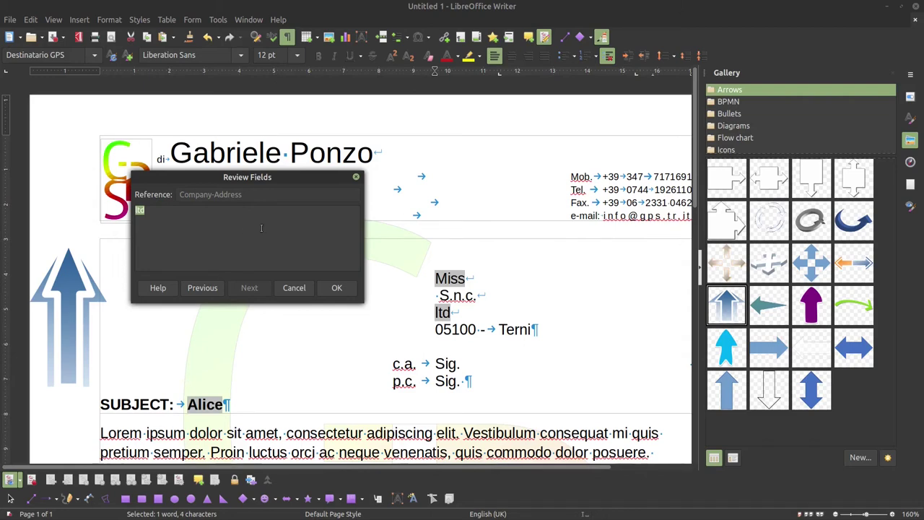
left_click(294, 288)
left_click(444, 279)
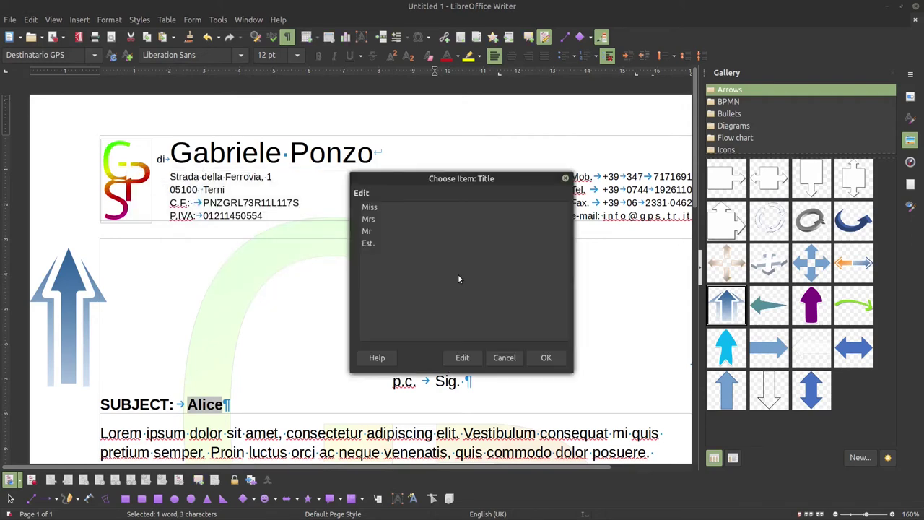
left_click(514, 362)
left_click(442, 312)
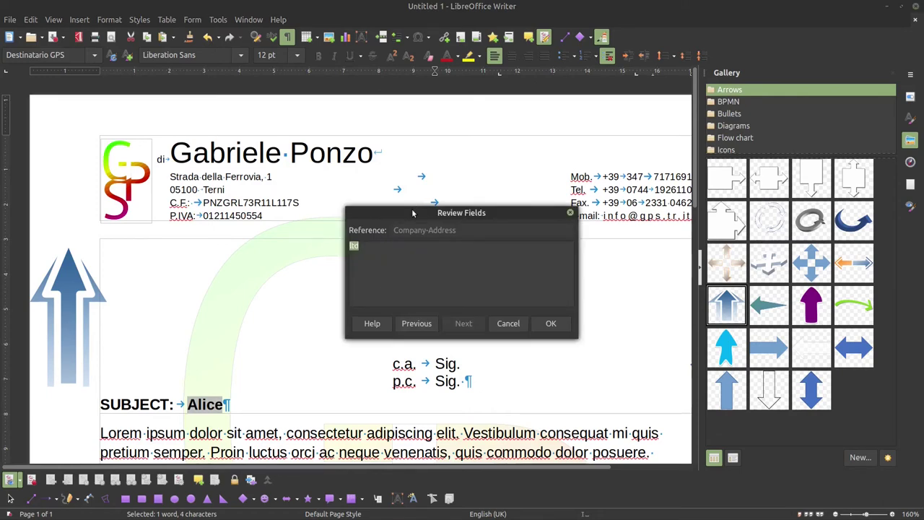
left_click_drag(401, 213, 245, 190)
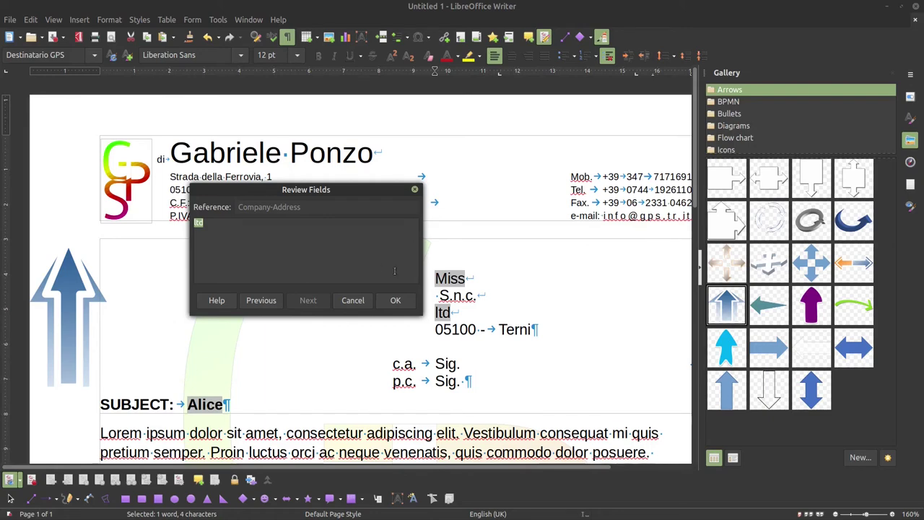
left_click(353, 301)
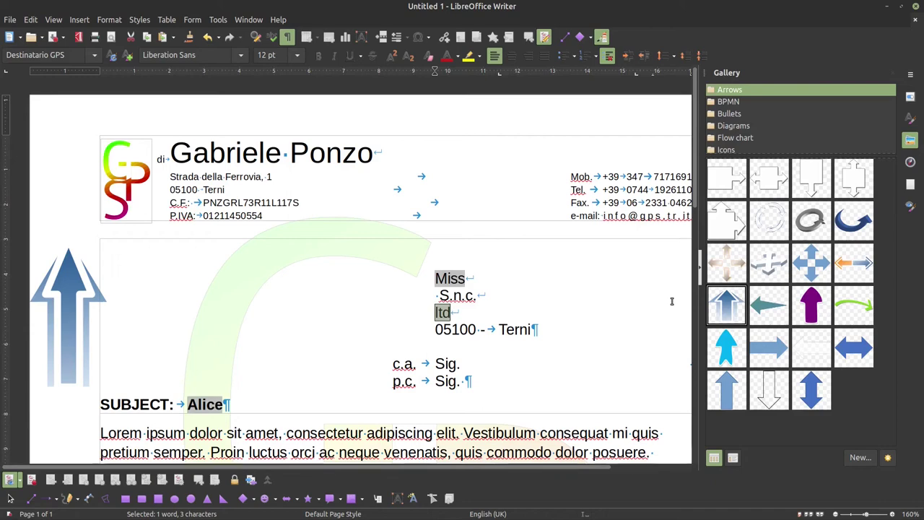
key("alt+Tab")
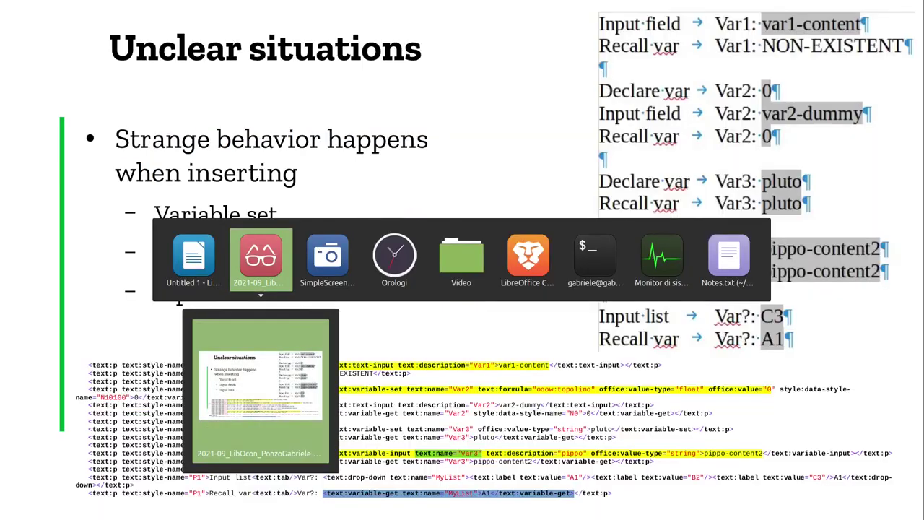
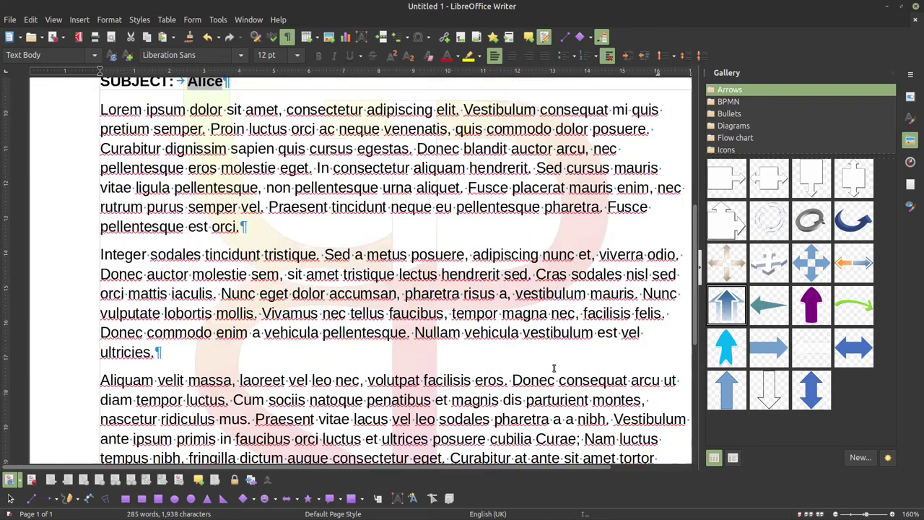
In the Writer letter, set the address block's Title list field to Est. and check its cross-reference above the date line
double_click(450, 93)
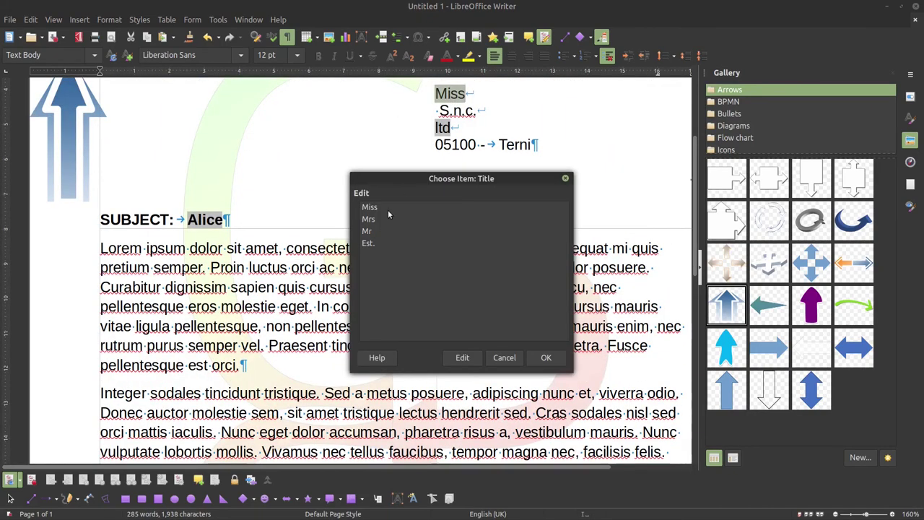
double_click(372, 243)
scroll(534, 339, "down", 10)
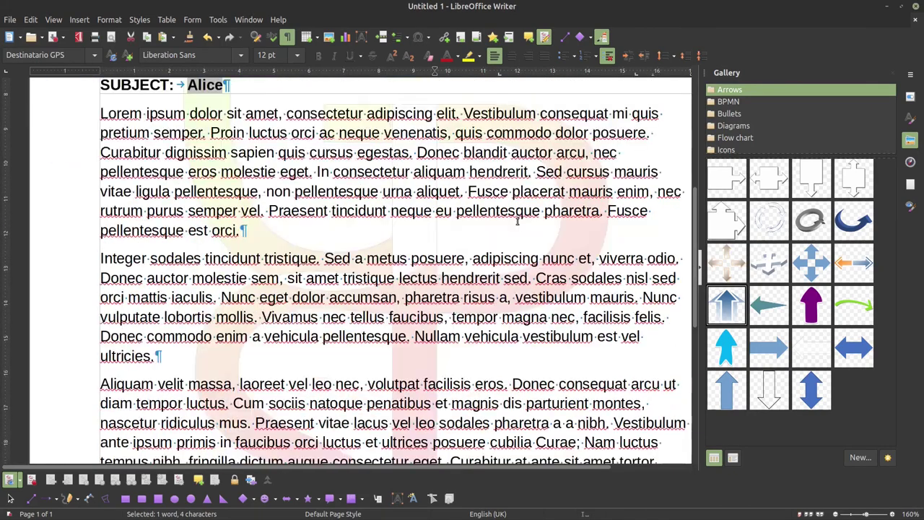
left_click(197, 274)
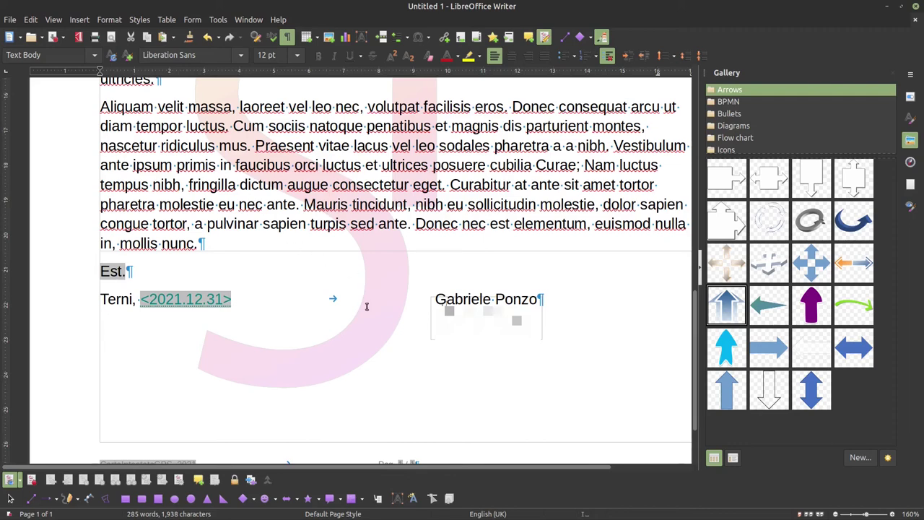
scroll(367, 306, "up", 10)
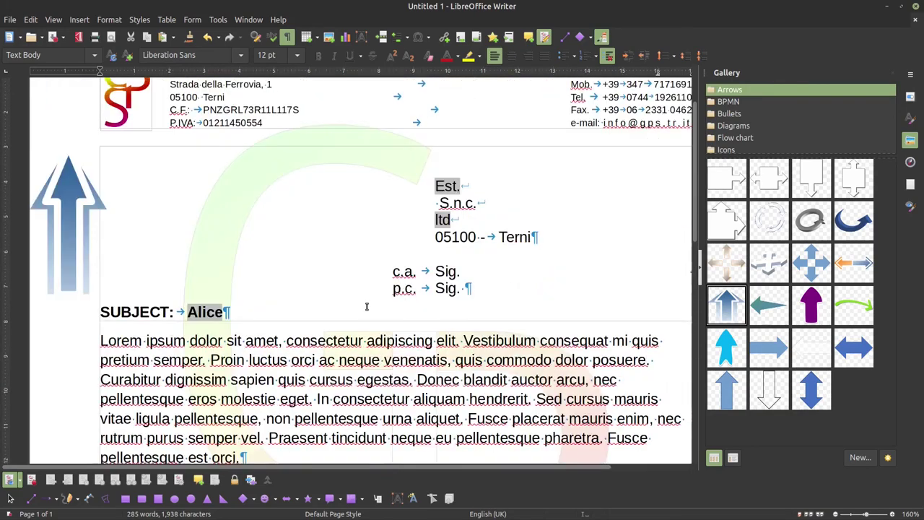
scroll(448, 303, "right", 2)
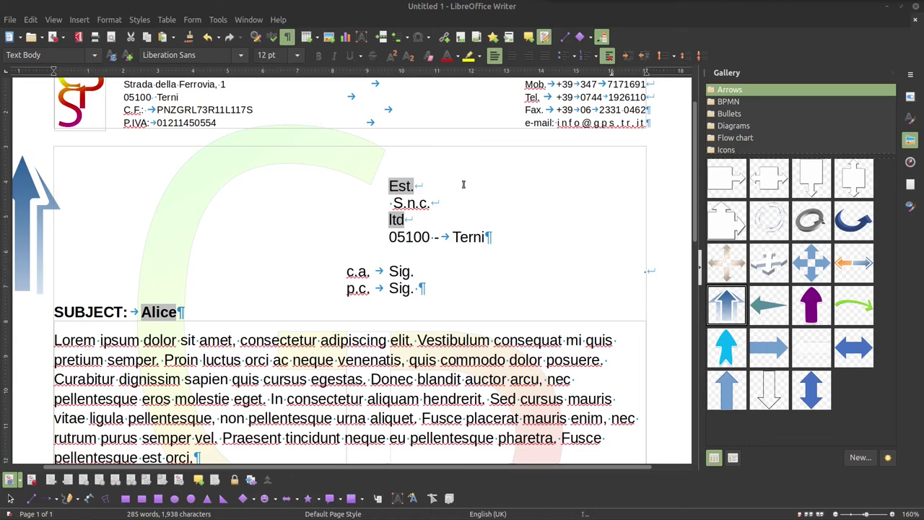
left_click(353, 304)
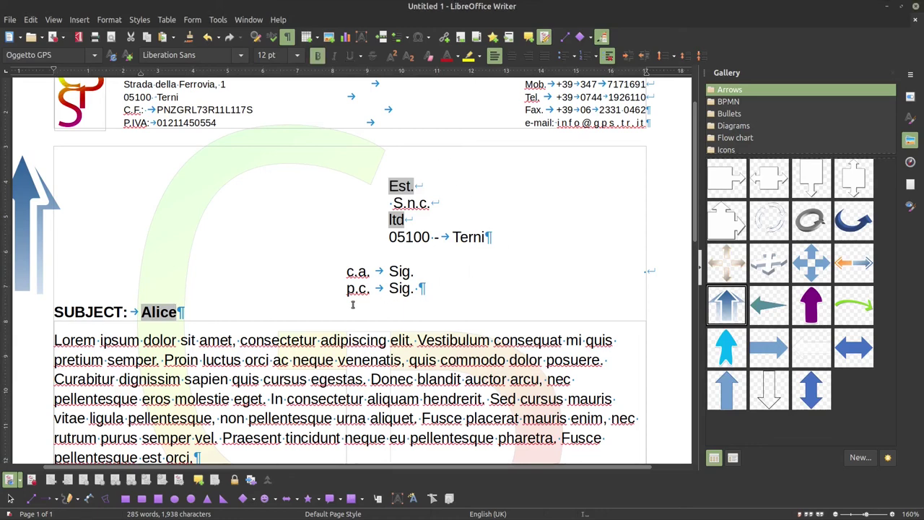
Switch to the slides, advance to the one about saving and instancing the template, and return to LibreOffice Writer
key("alt+Tab")
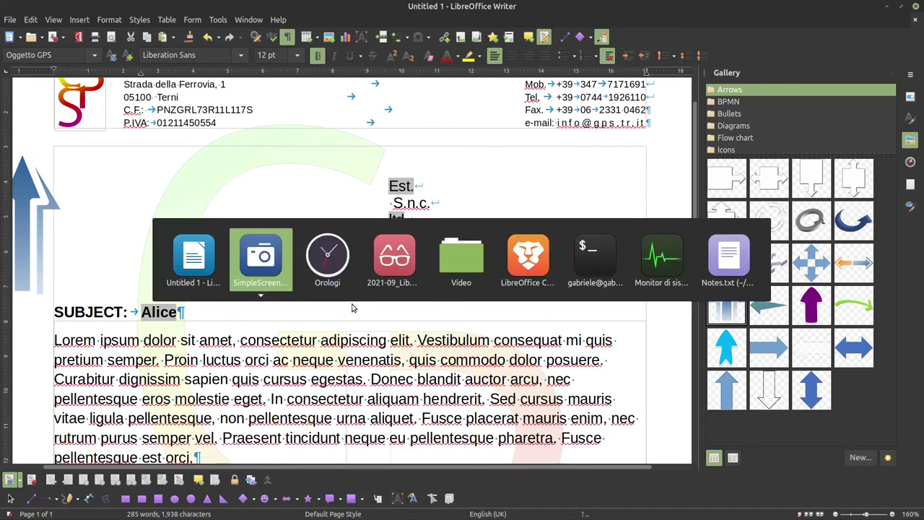
key("alt+Tab")
key("Tab")
key("alt+Tab")
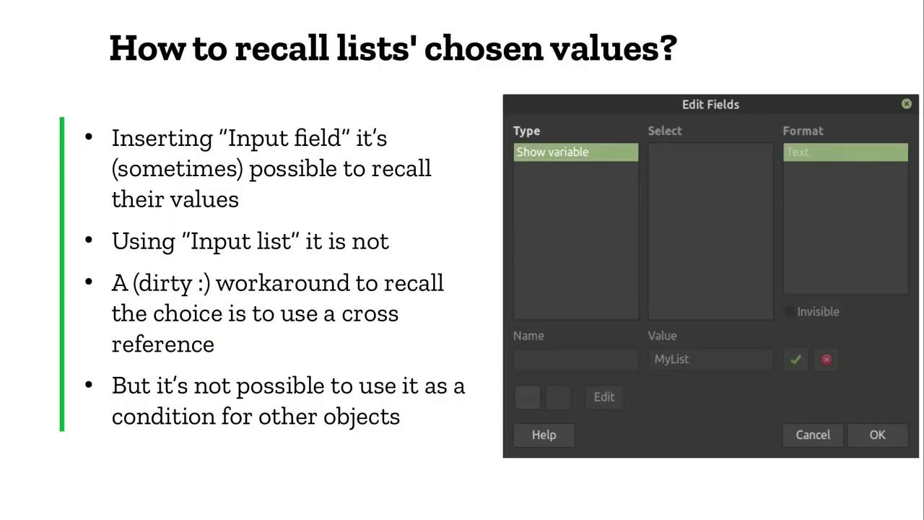
key("Right")
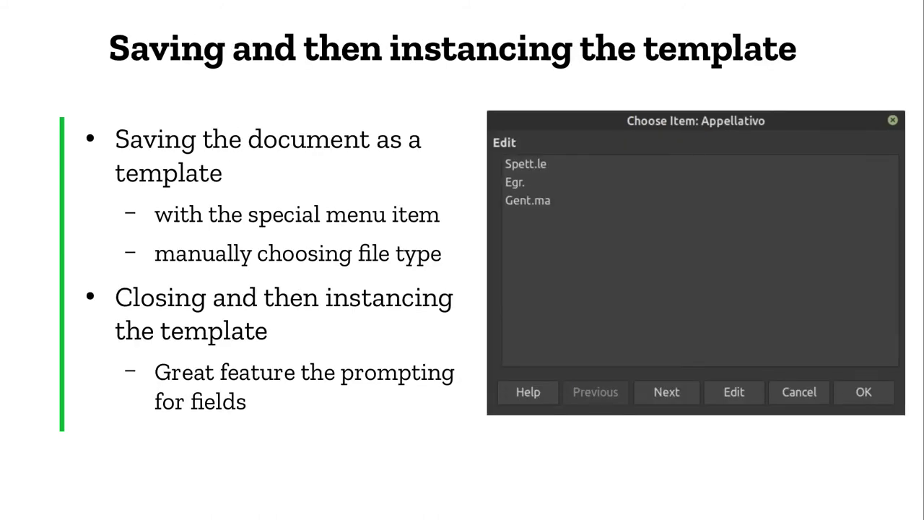
key("alt+Tab")
key("alt+Tab")
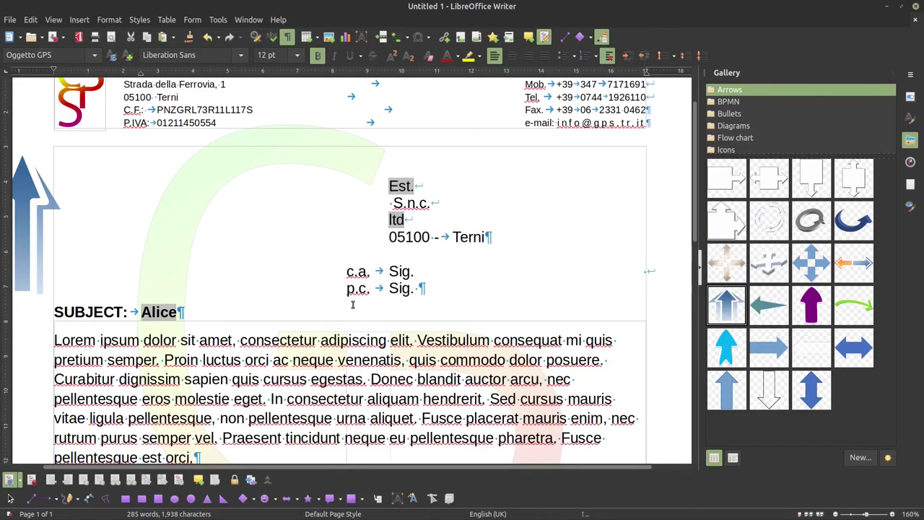
Examine the name and category options for saving the letter as a template, and leave them without saving
left_click(16, 21)
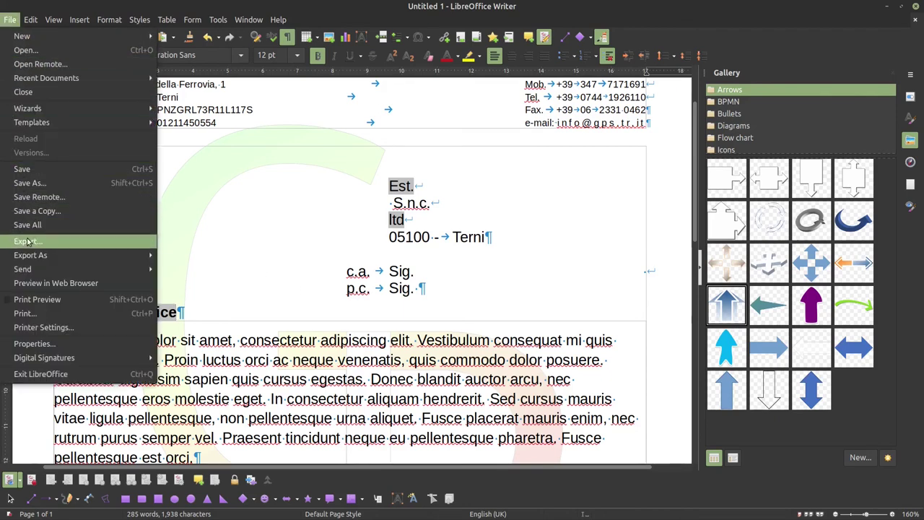
mouse_move(83, 122)
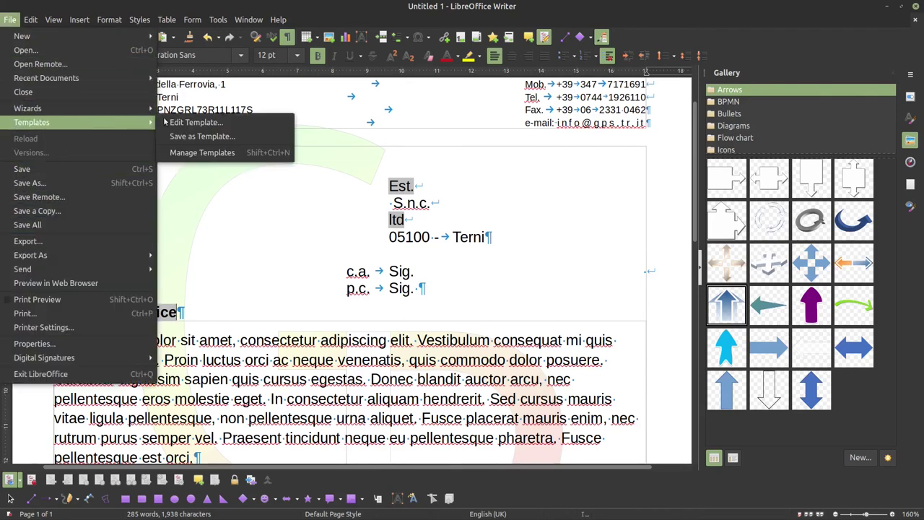
left_click(243, 138)
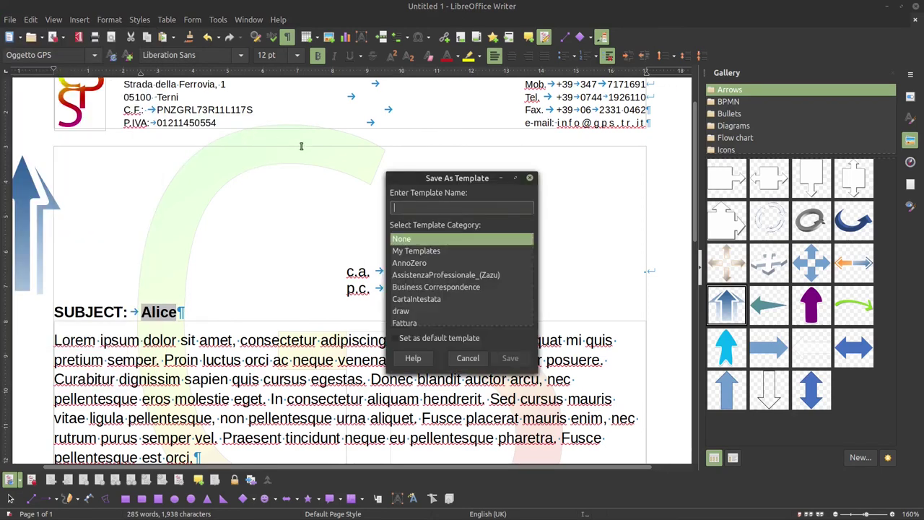
left_click(467, 358)
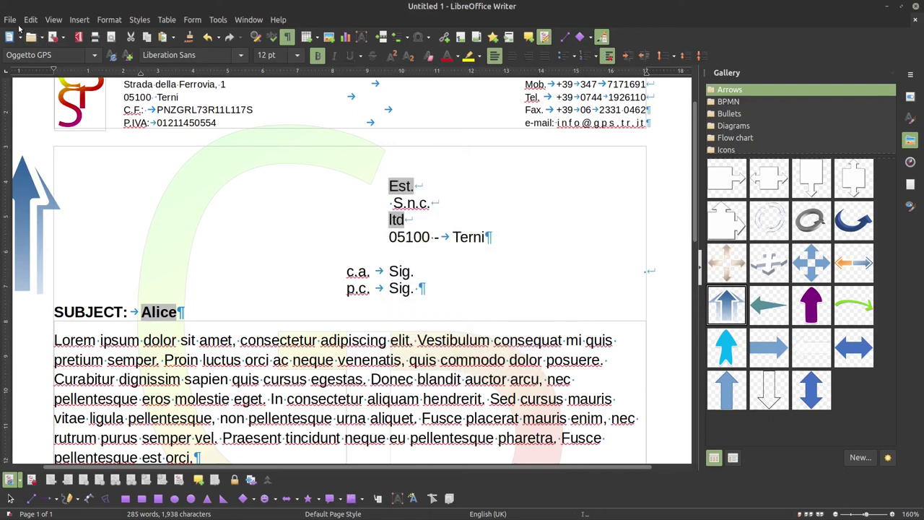
Save the letter in the Documenti folder as an ODF Text Document Template (.ott) named GPS_Eng
left_click(10, 20)
left_click(30, 183)
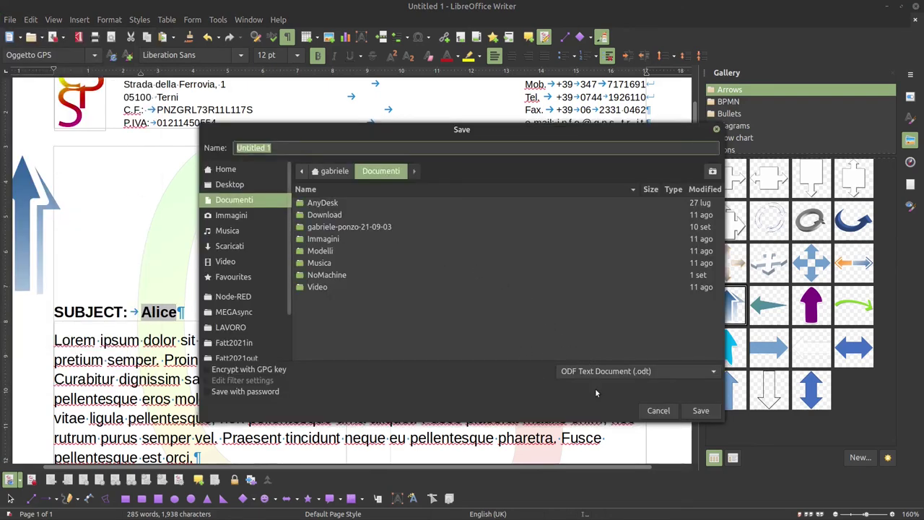
left_click(666, 372)
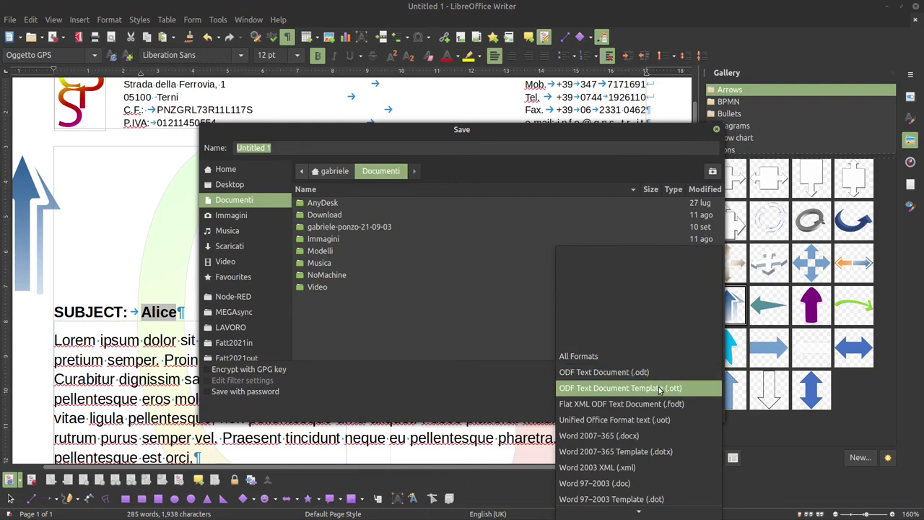
left_click(668, 387)
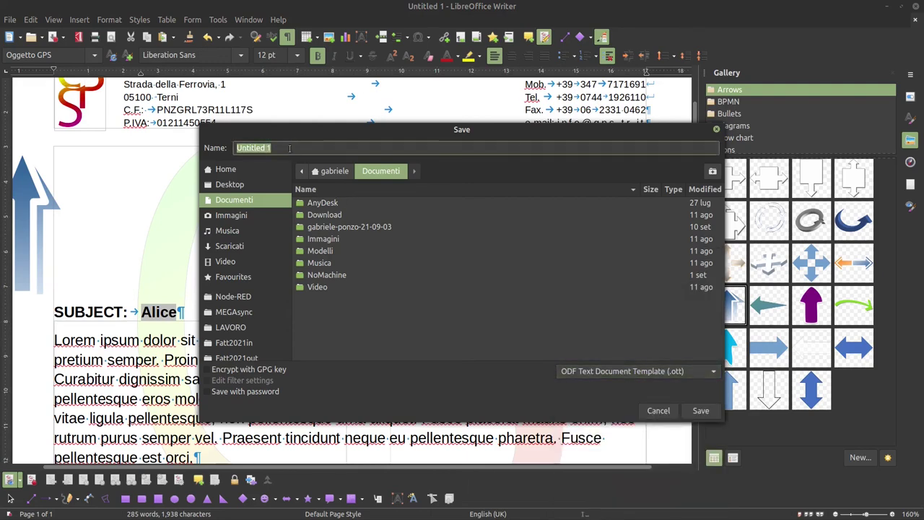
type("GPS")
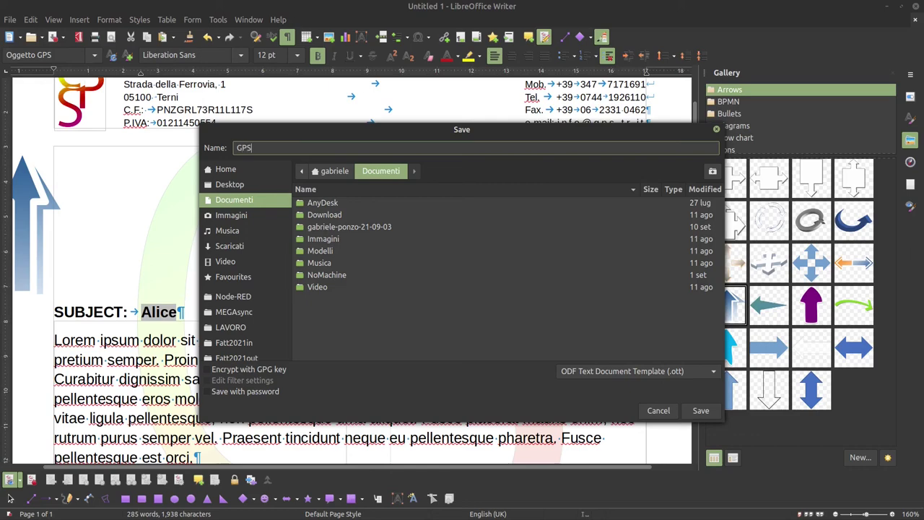
type("_Eng")
left_click(701, 410)
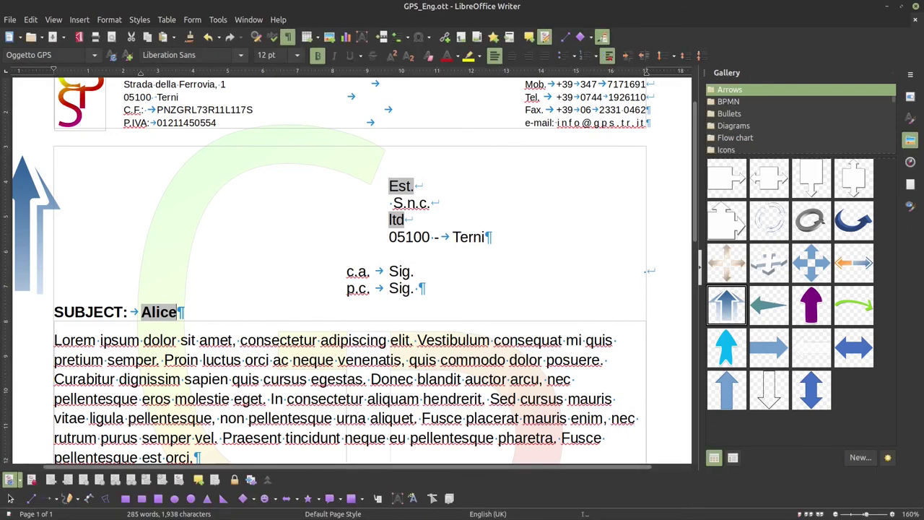
Close the GPS_Eng template and start a new document from it, choosing Est. for the prompted Title field
left_click(915, 9)
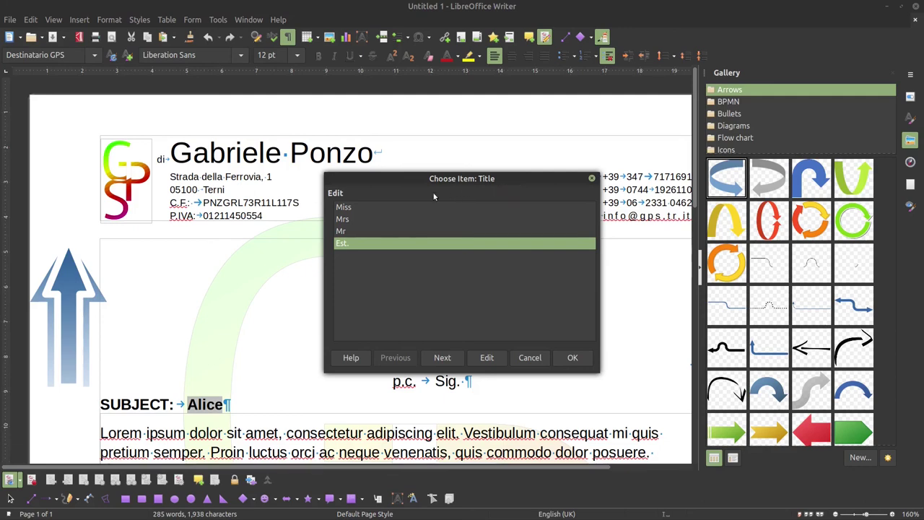
left_click_drag(365, 209, 372, 245)
left_click_drag(504, 180, 314, 186)
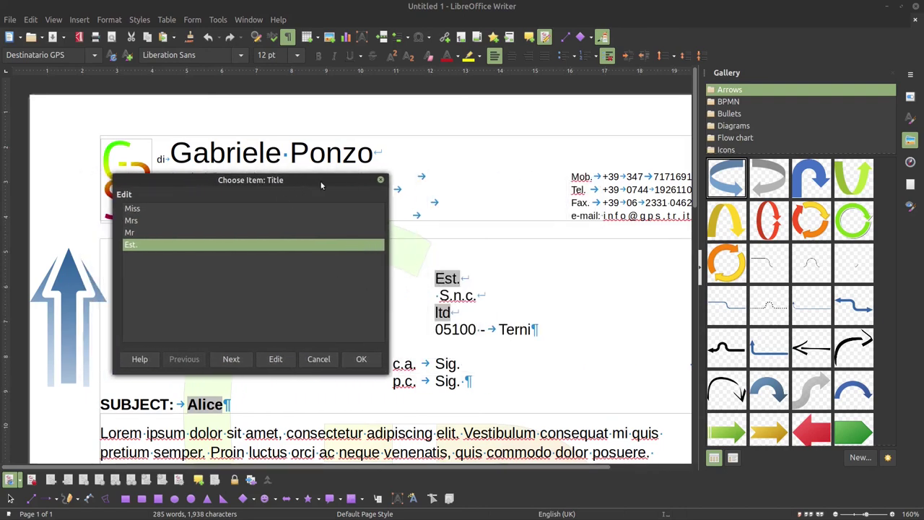
double_click(131, 246)
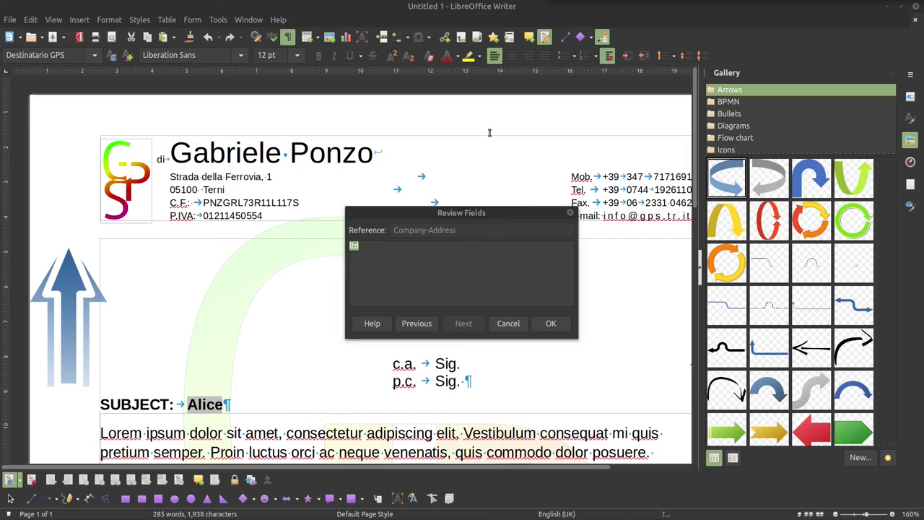
Set the prompted Company-Address input field to S.r.l. in the new document
left_click_drag(458, 212, 225, 213)
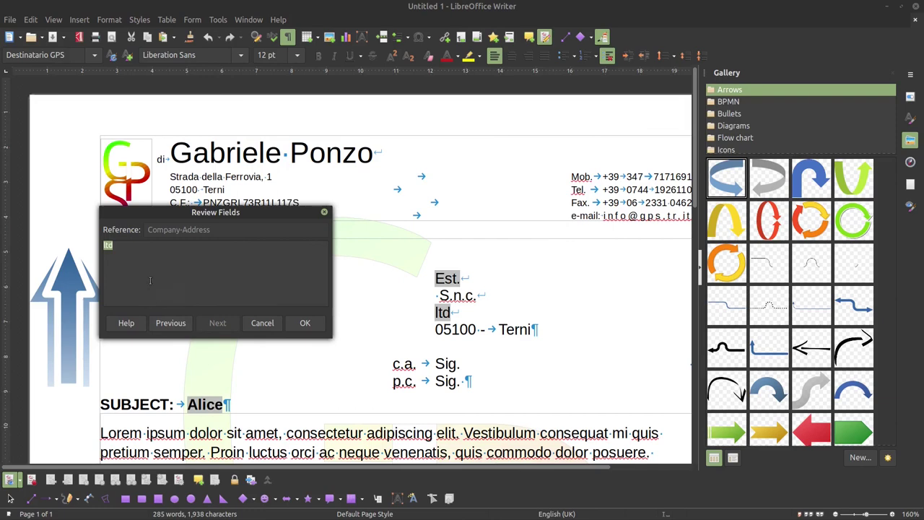
left_click(168, 262)
key("BackSpace")
key("BackSpace")
key("BackSpace")
type("S.r.l.")
left_click(304, 323)
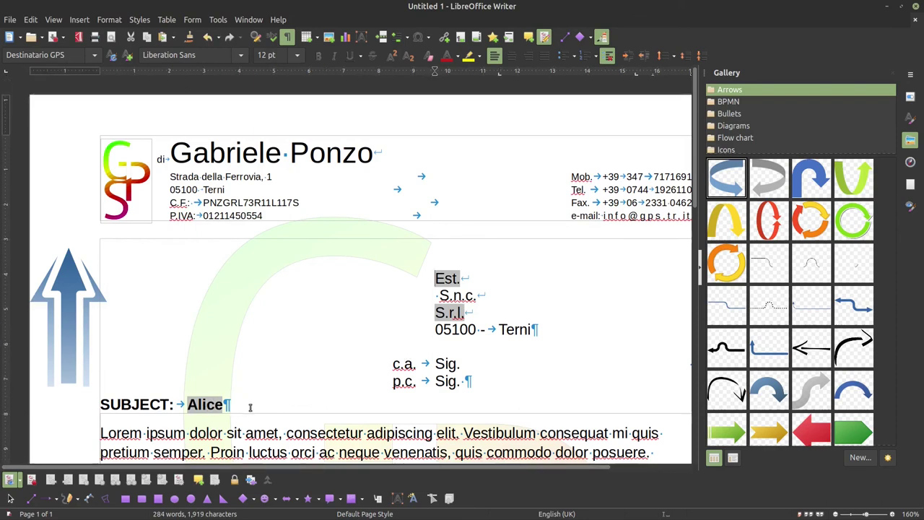
Switch to the conference presentation and advance it to the slide with suggestions for possible improvements
left_click(210, 407)
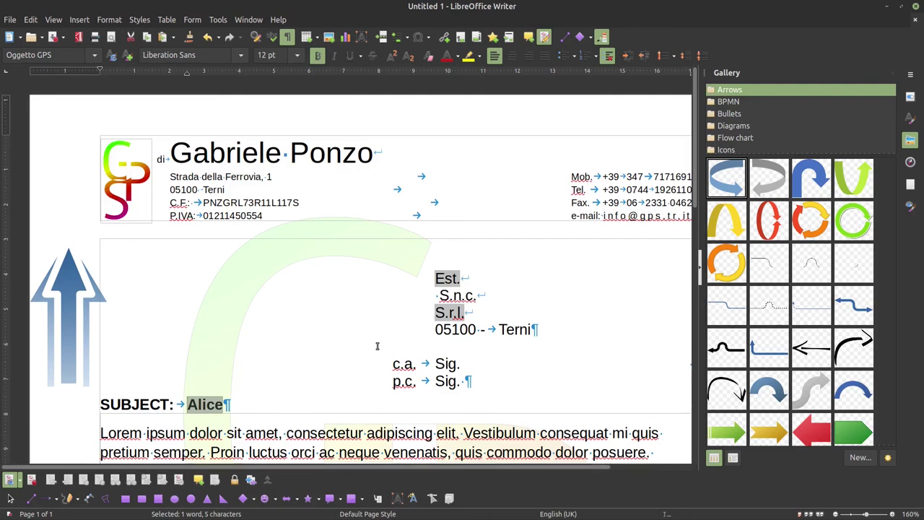
key("alt+Tab")
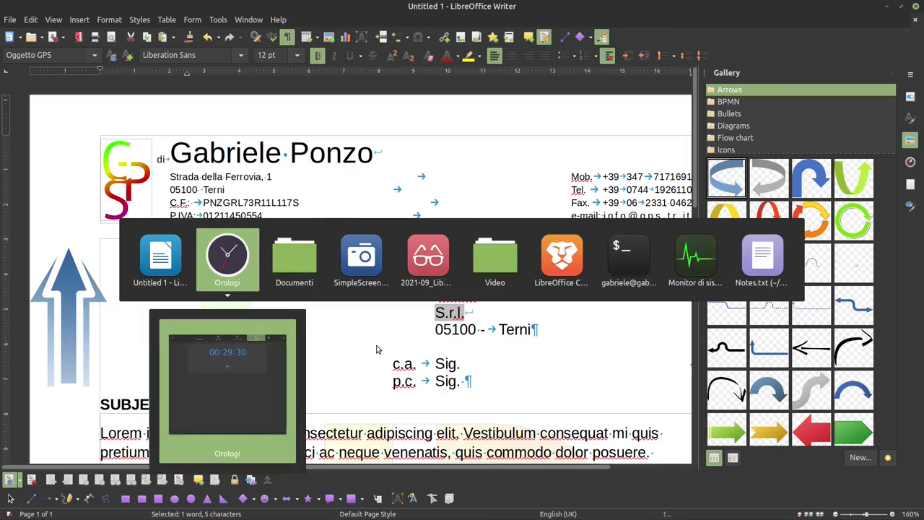
key("alt+Tab")
key("alt+Tab")
key("alt+Tab")
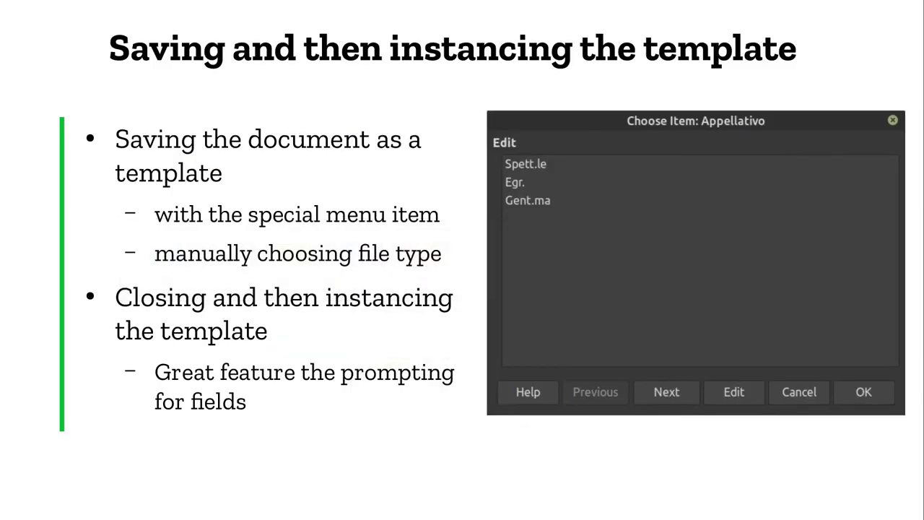
key("Right")
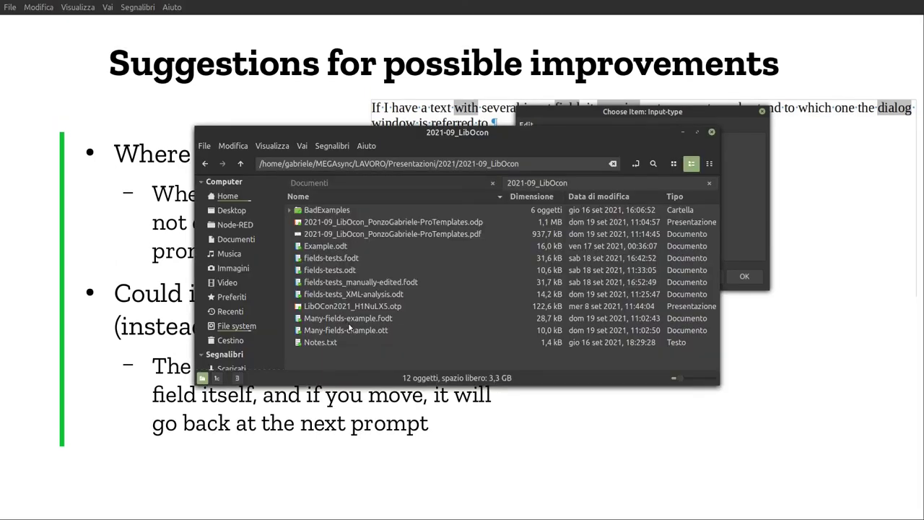
Create a new document from the Many-fields-example.ott template and choose "without" for the prompted With-or-without-you field
left_click(362, 331)
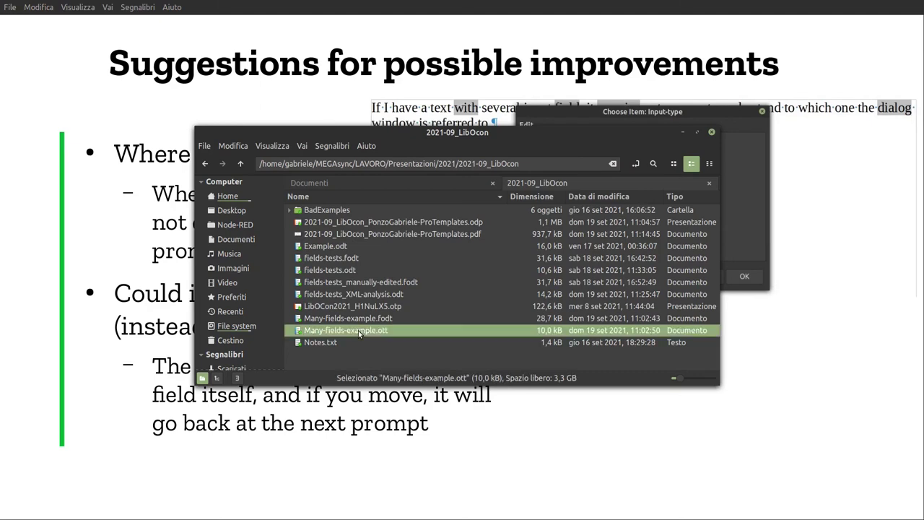
double_click(400, 330)
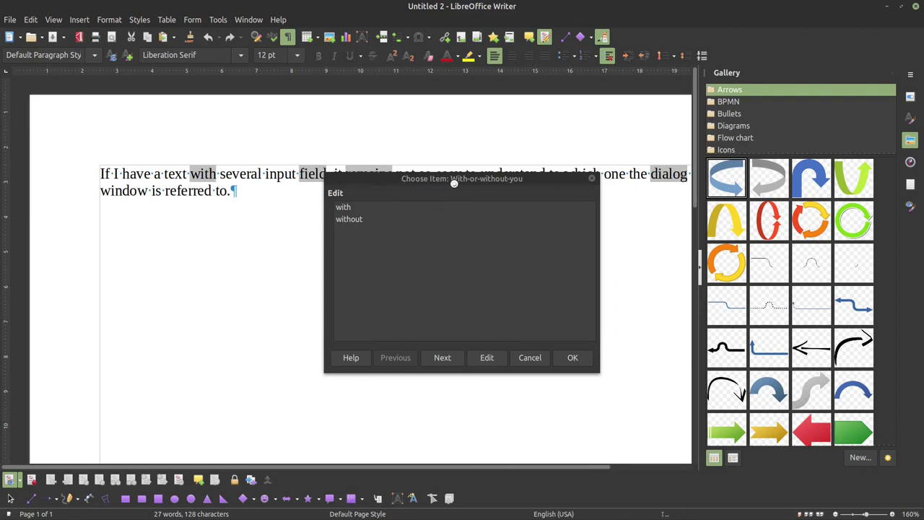
left_click_drag(392, 183, 365, 198)
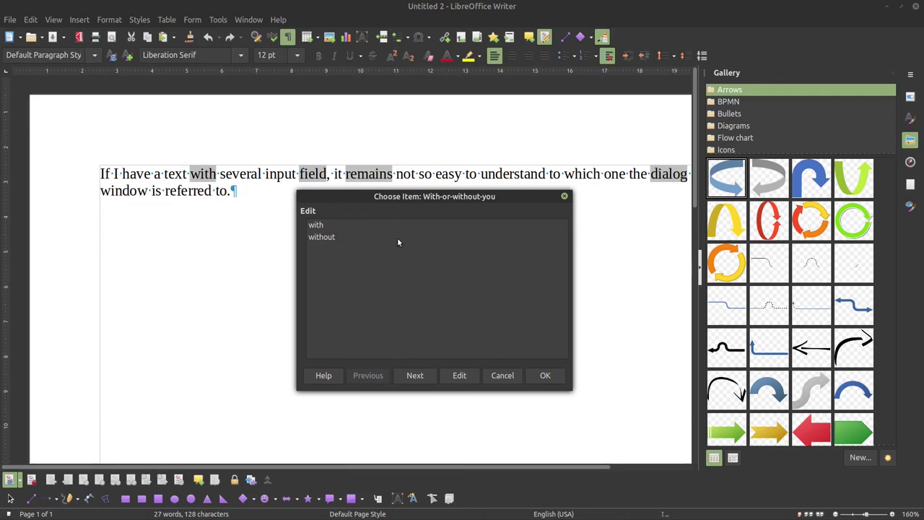
double_click(324, 237)
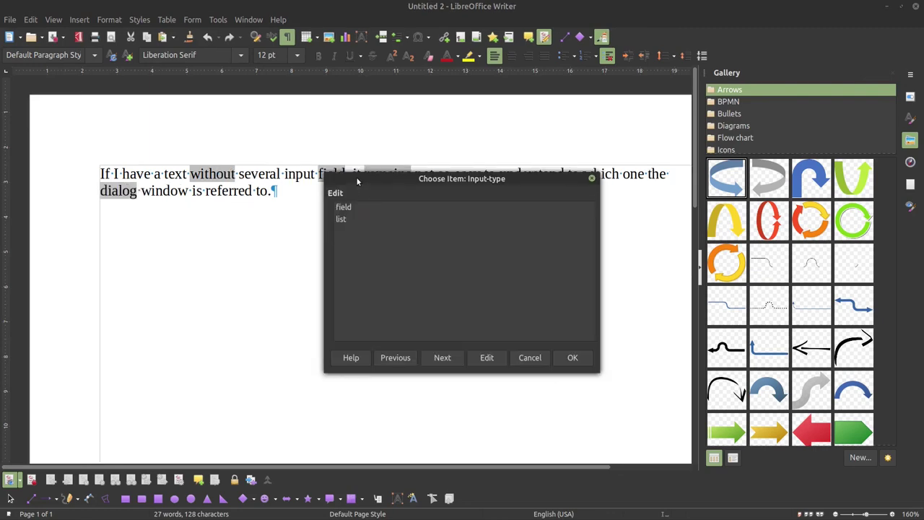
Choose "list" for the Input-type field and "stays" for Stays-or-remains, moving each prompt off the text first
left_click_drag(357, 182, 351, 215)
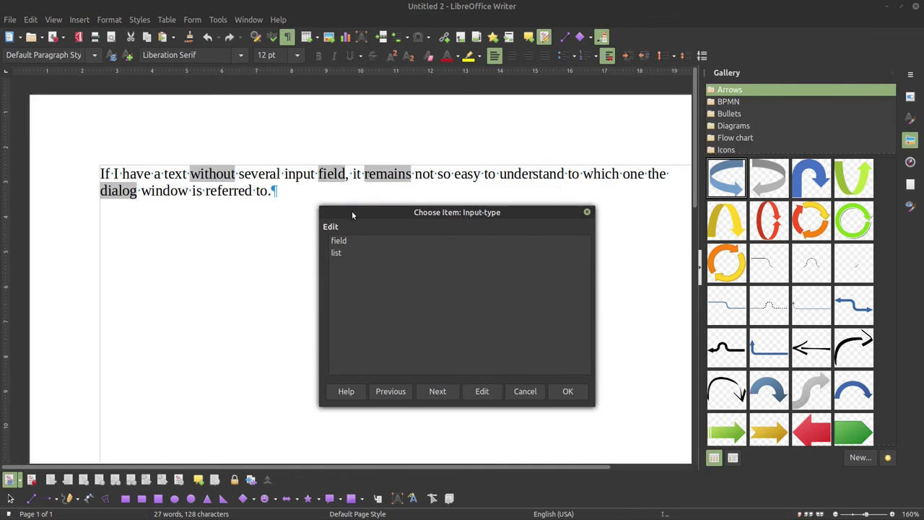
double_click(336, 252)
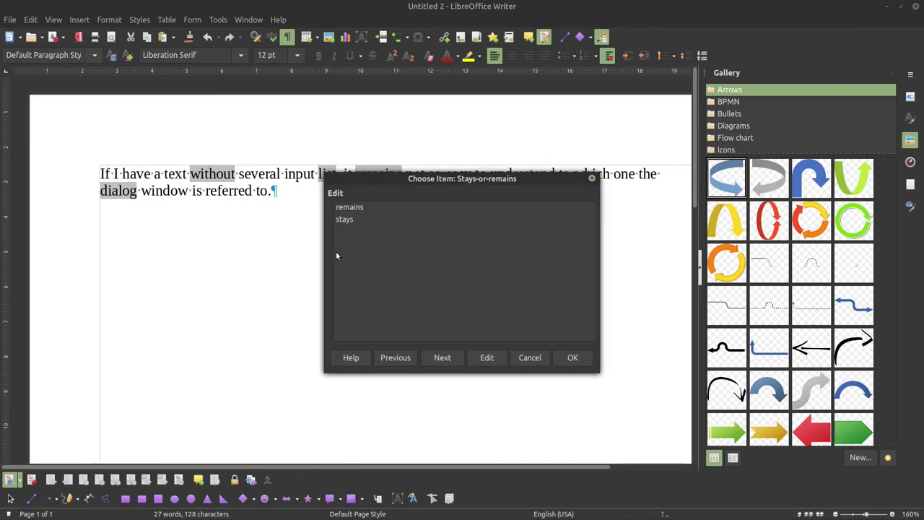
left_click_drag(383, 178, 350, 219)
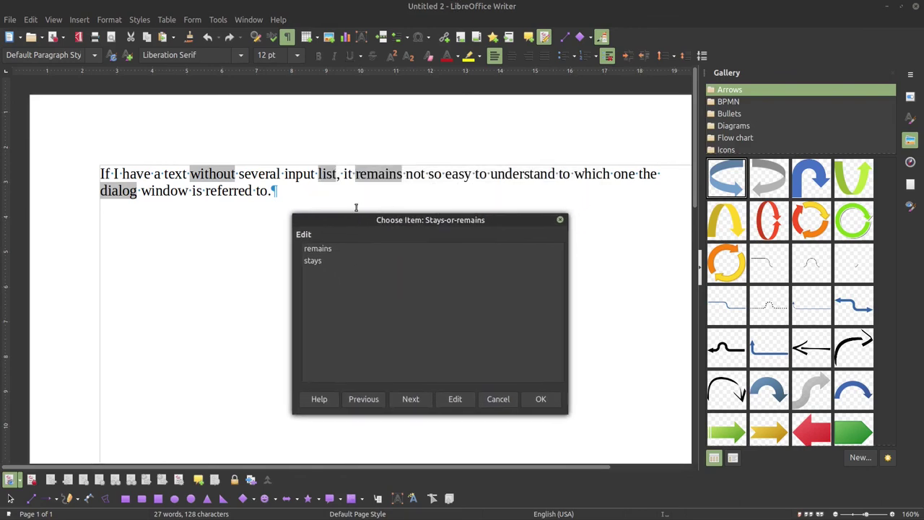
double_click(316, 261)
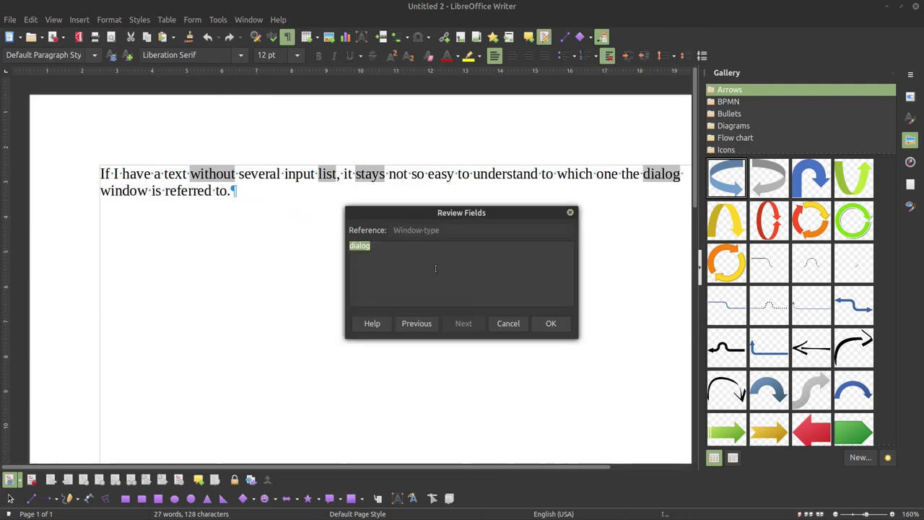
Set the prompted Window-type input field to "modal" and finish the field prompts
type("moda")
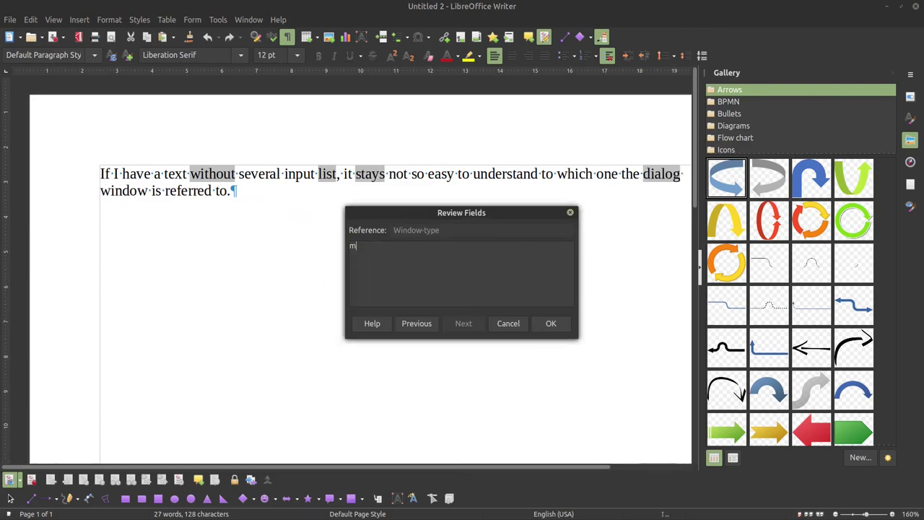
type("l")
left_click(551, 323)
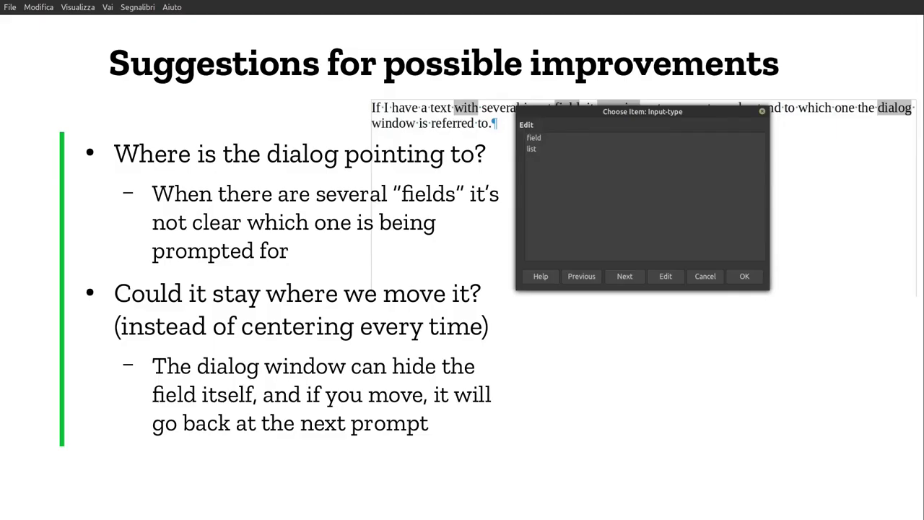
Advance the presentation to the closing Thank You slide
key("Page_Down")
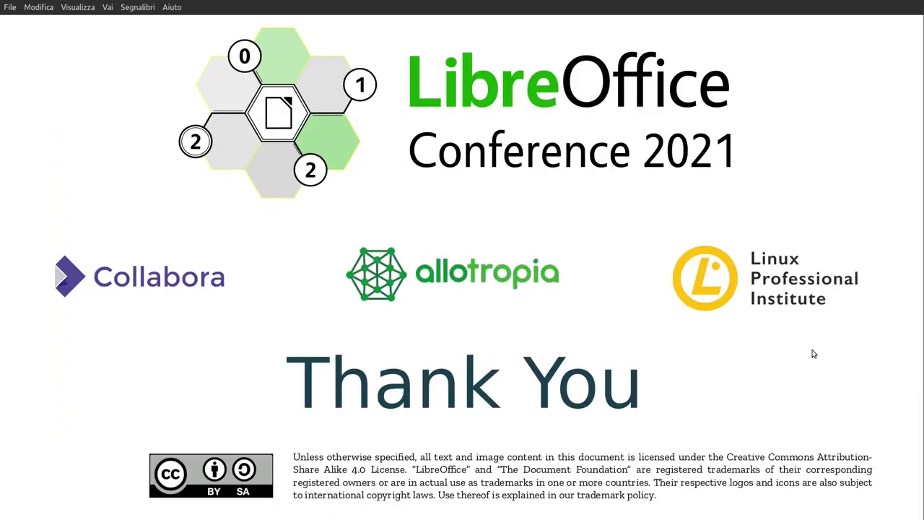